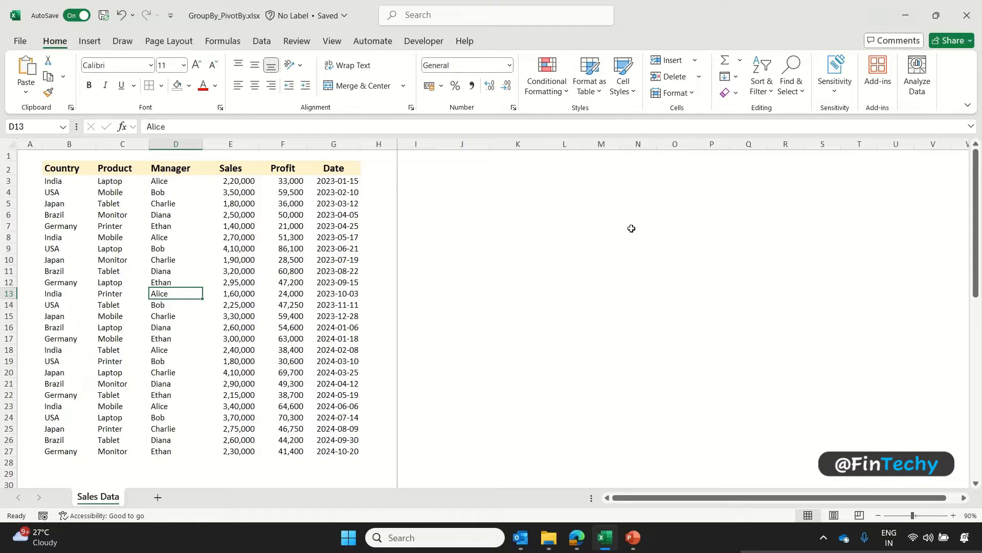
- Insert a PivotTable from the sales data range B2:G27 at cell J19 of the existing sheet, with Product as rows and Sales as summed values
left_click(91, 42)
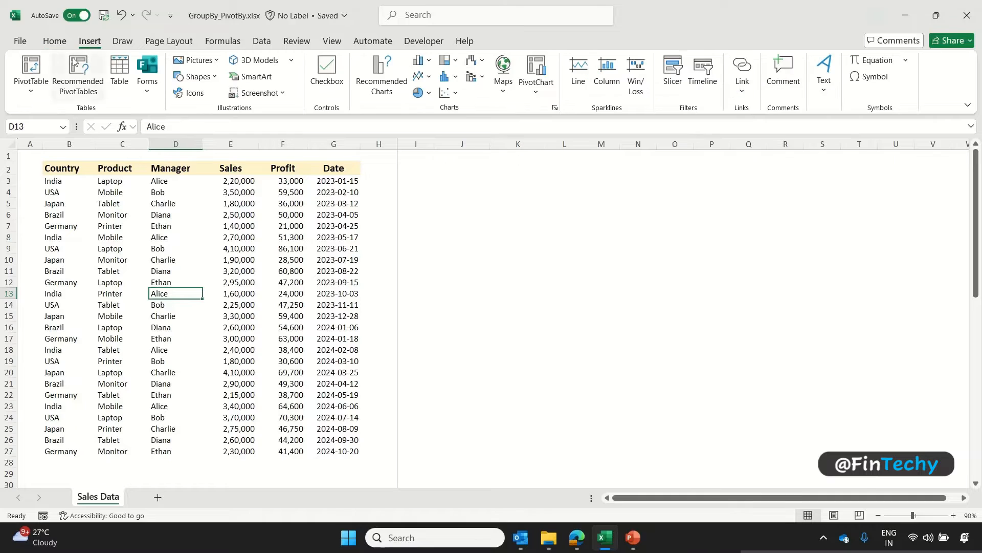
left_click(32, 65)
left_click(153, 310)
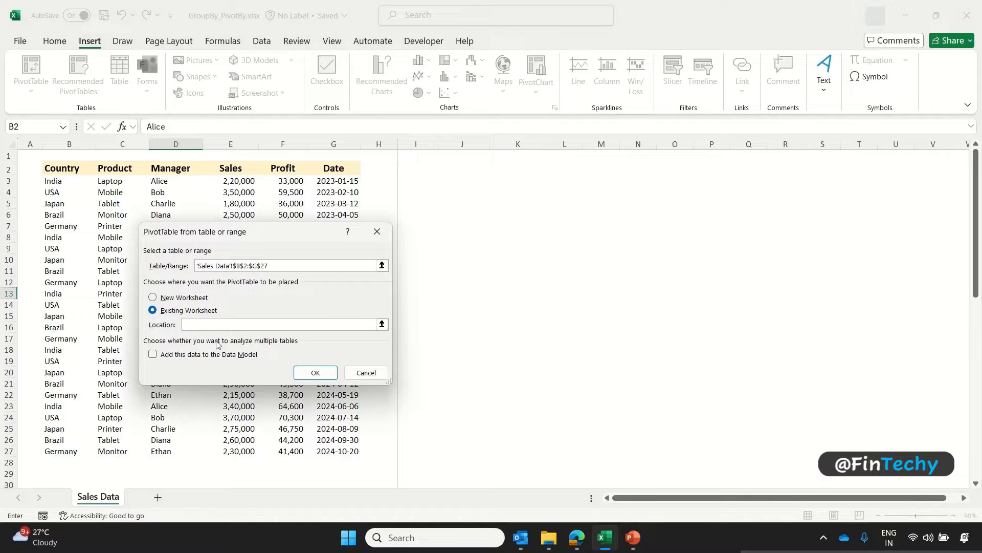
left_click(456, 356)
left_click(315, 373)
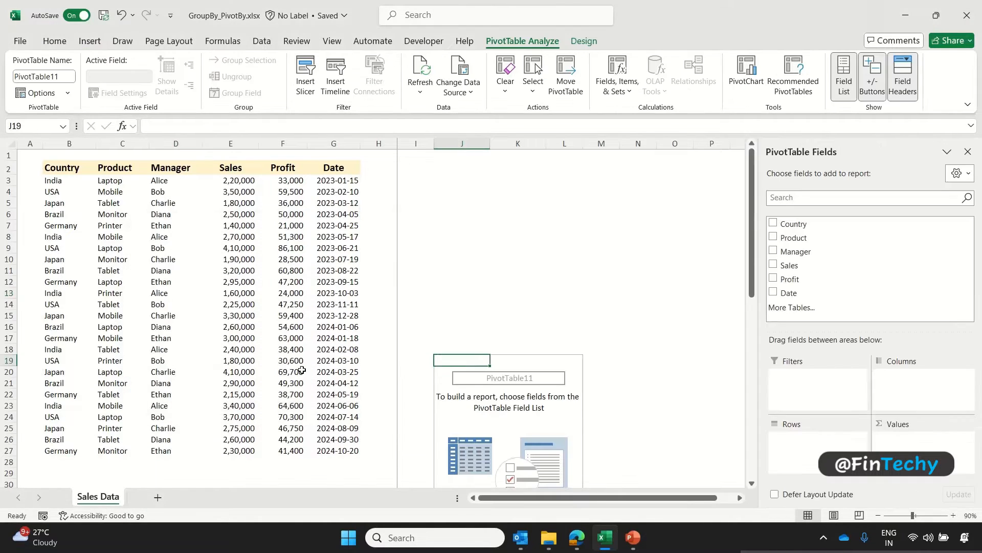
left_click(774, 237)
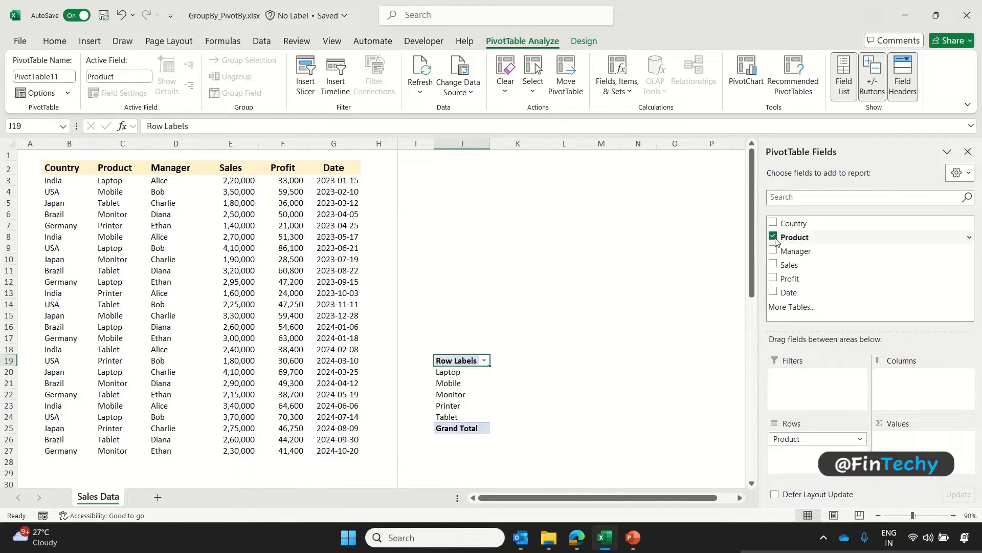
left_click(773, 264)
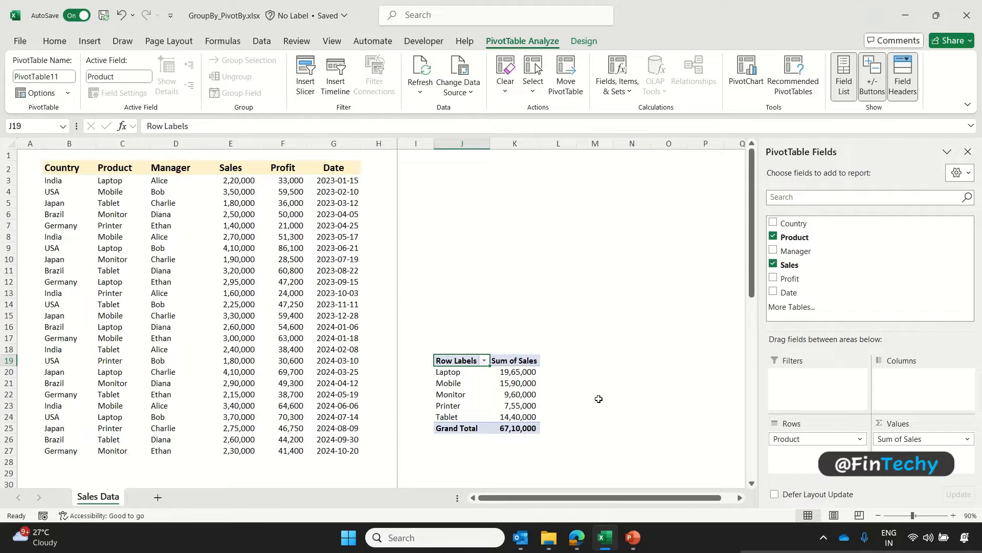
- Set the Sales value in cell E9 to 410000000
left_click(247, 249)
key("F2")
type("0000")
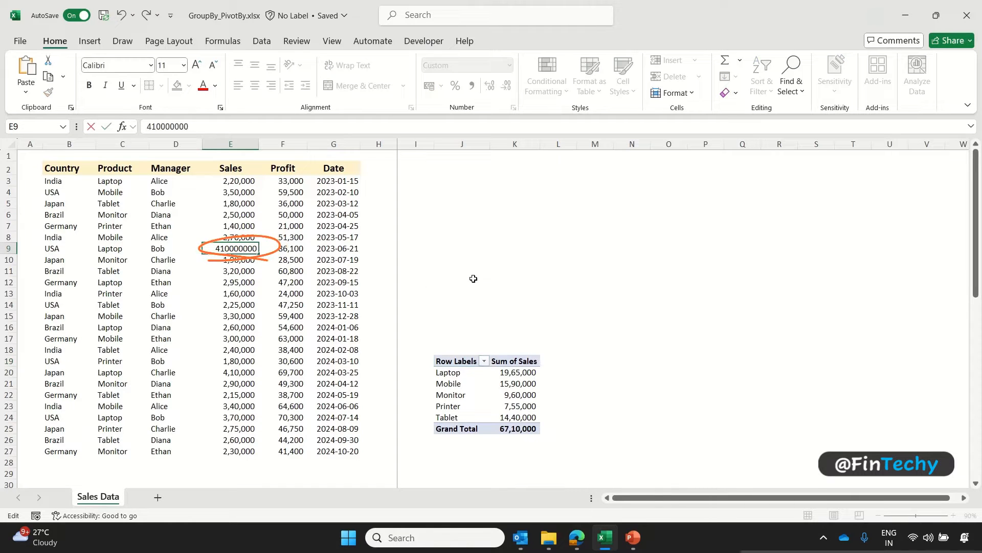
key("Return")
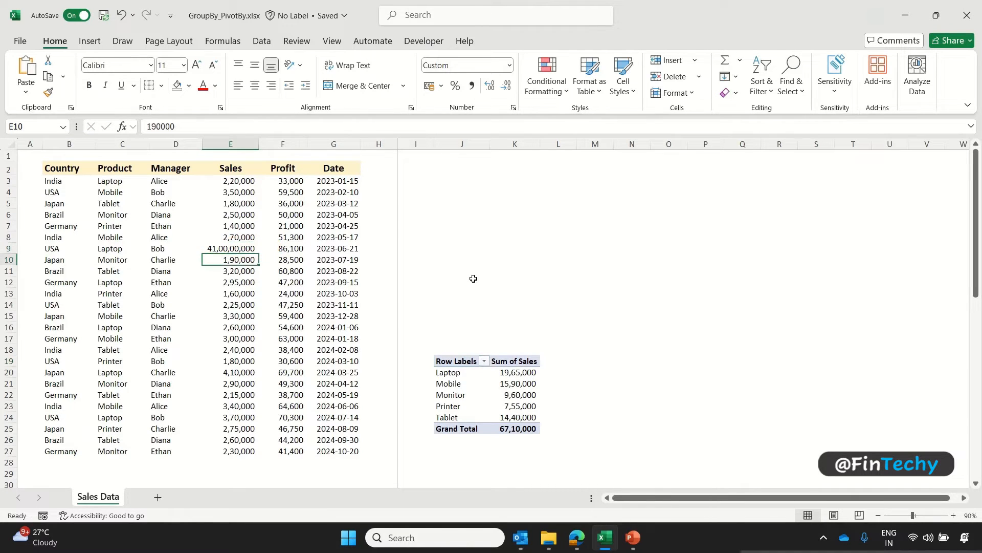
key("Up")
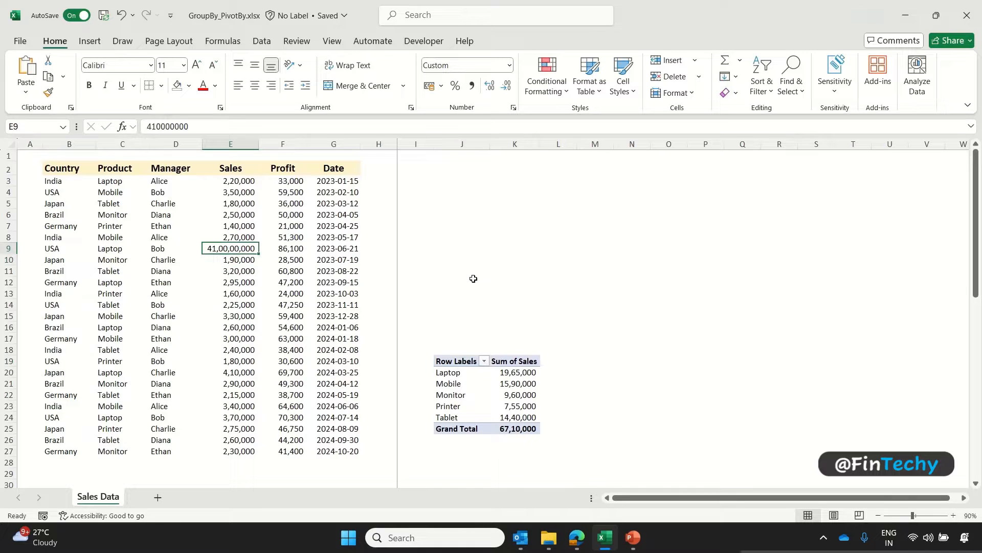
- Refresh the PivotTable so it reads the changed source data
right_click(486, 398)
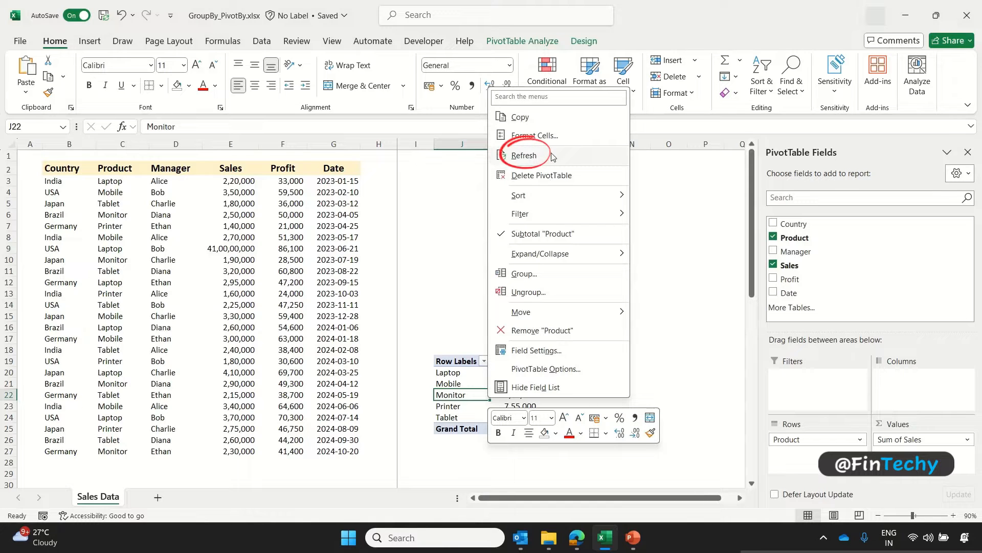
left_click(524, 155)
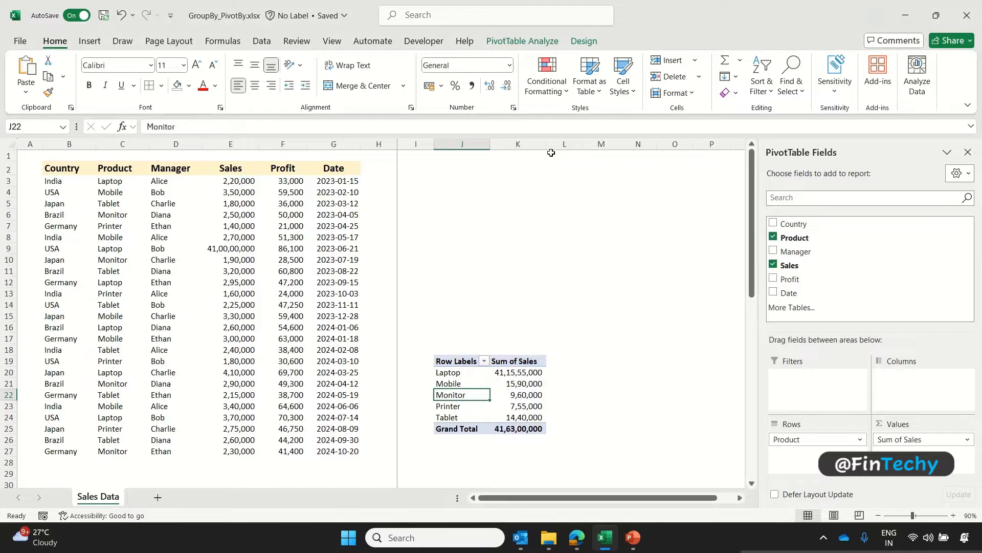
left_click(513, 43)
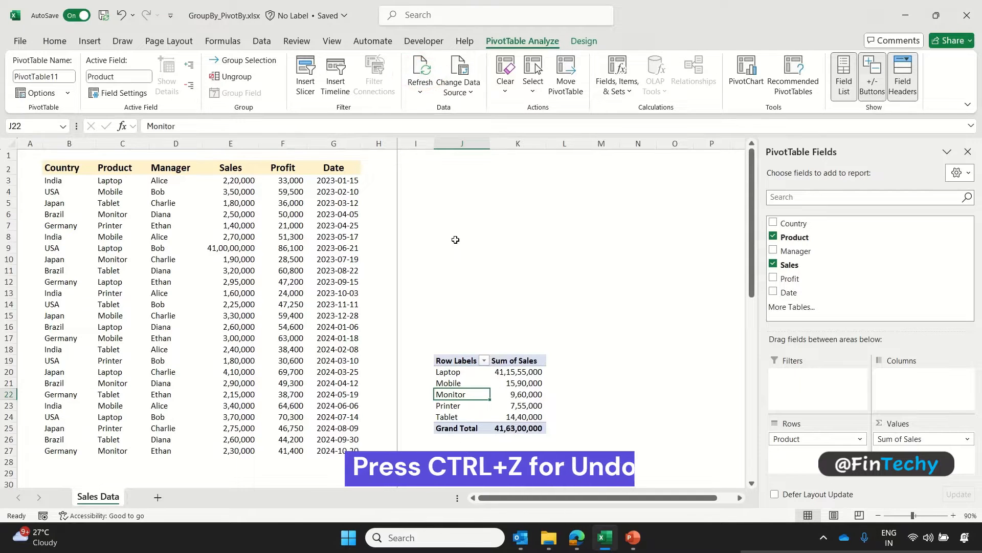
- Undo the PivotTable refresh and the edit to the Sales value in cell E9
key("ctrl+z")
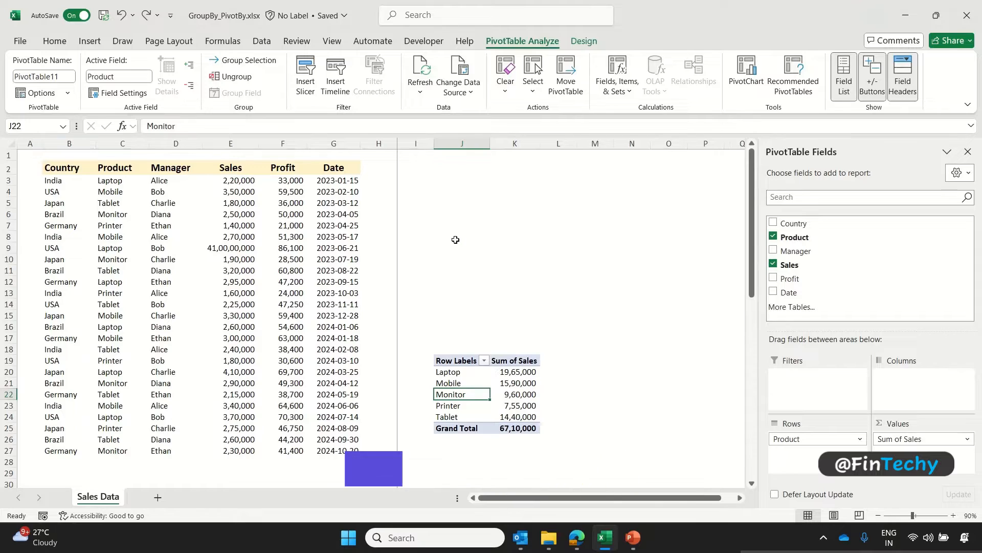
key("ctrl+z")
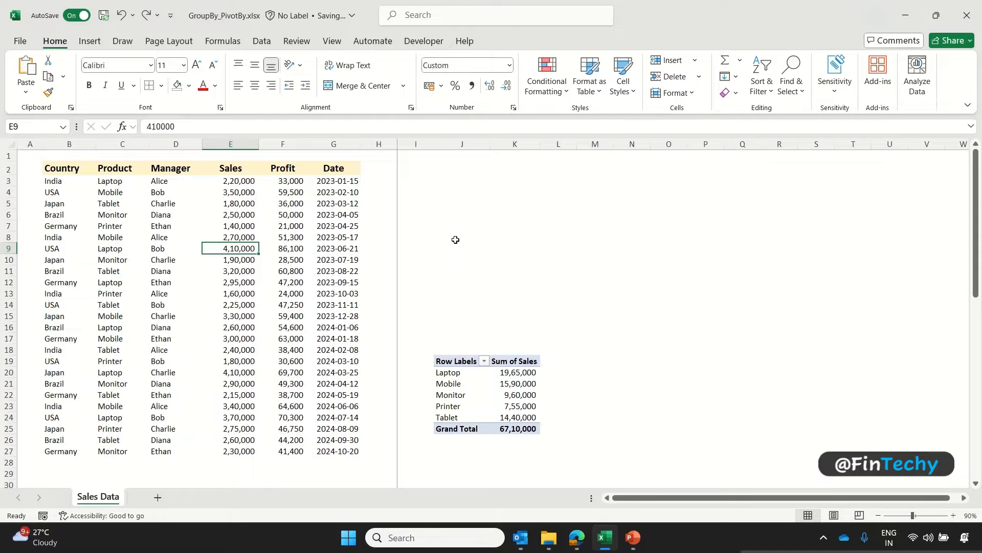
- Enter =GROUPBY(C2:C27,E2:E27,SUM) in cell J3 to sum Sales by Product
left_click(455, 179)
type("=gro")
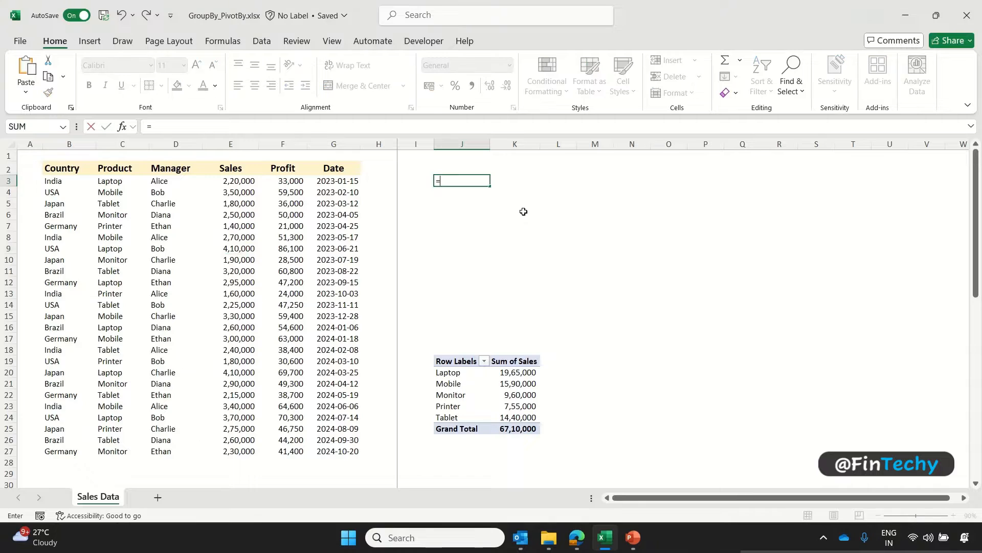
key("Tab")
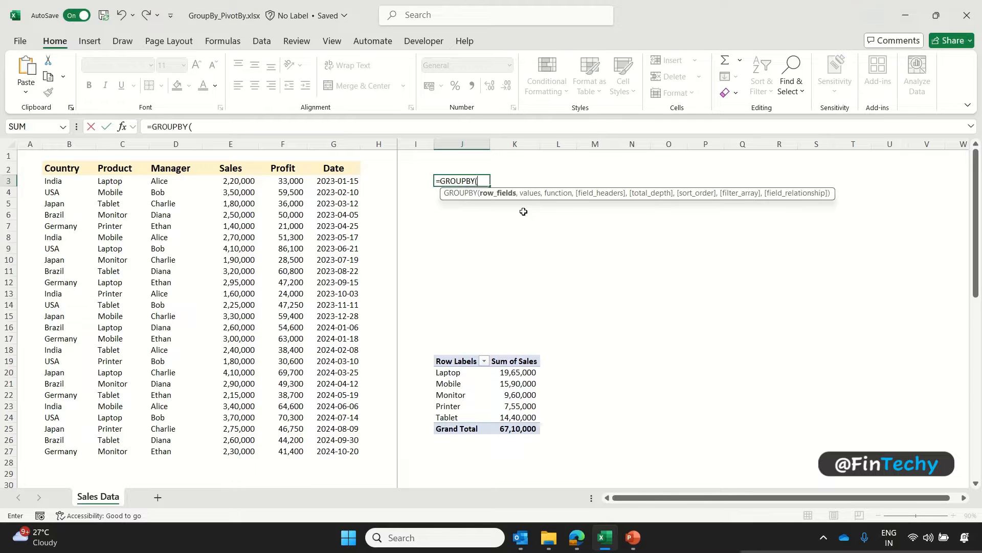
left_click(115, 168)
key("ctrl+shift+Down")
type(",")
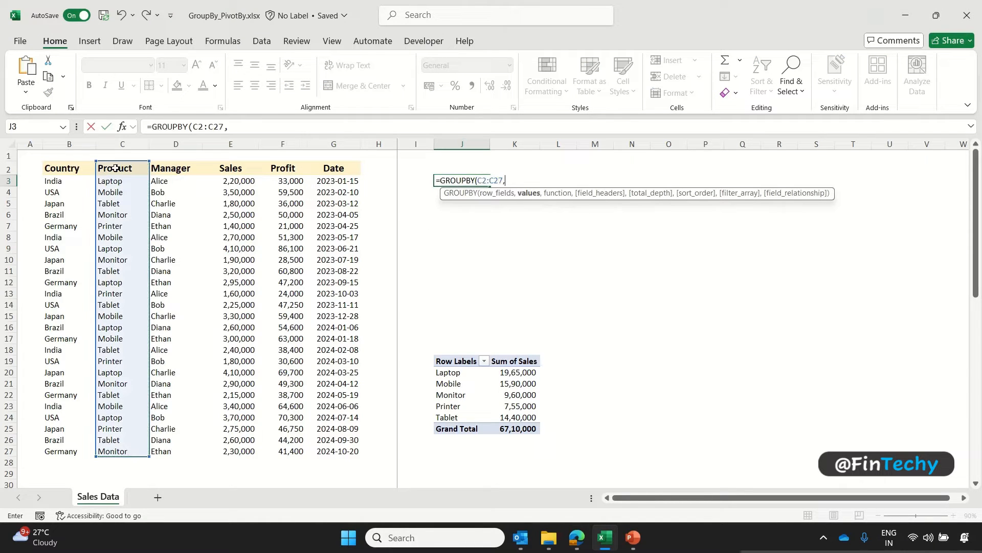
left_click(237, 168)
key("ctrl+shift+Down")
type(",")
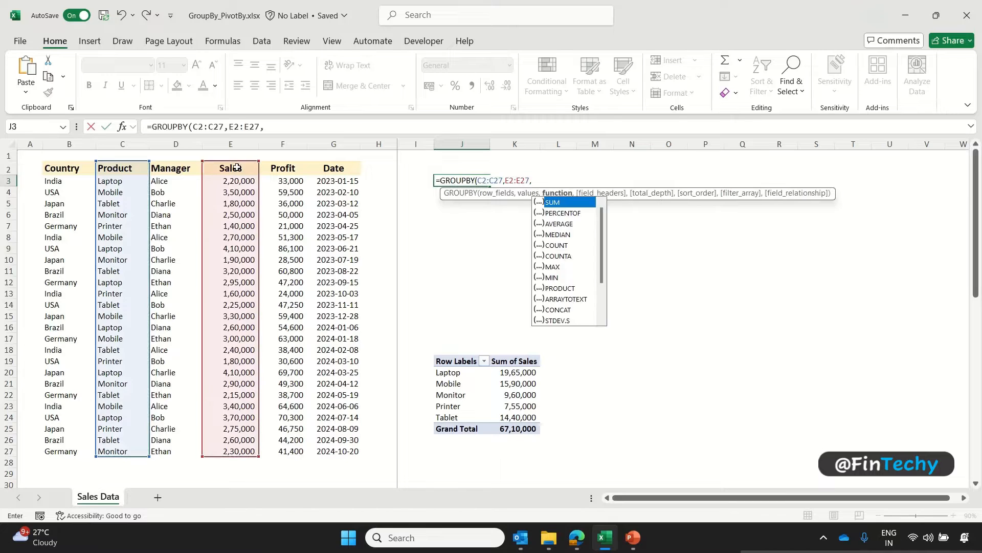
key("Tab")
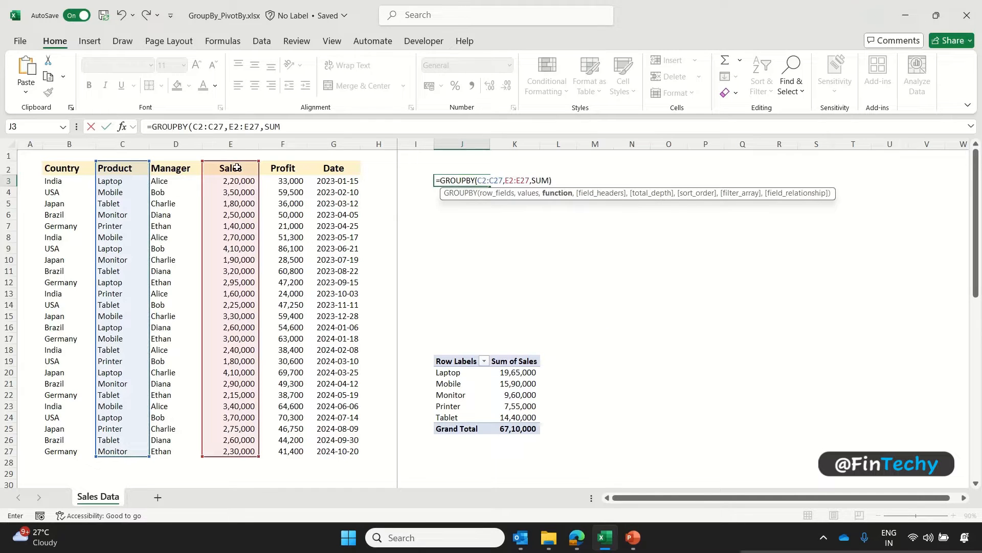
key("Return")
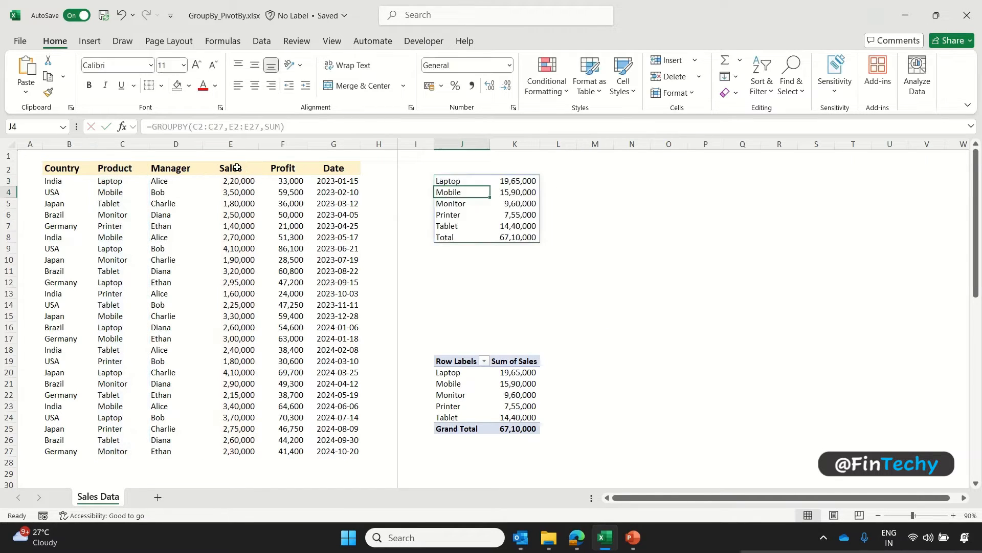
key("Up")
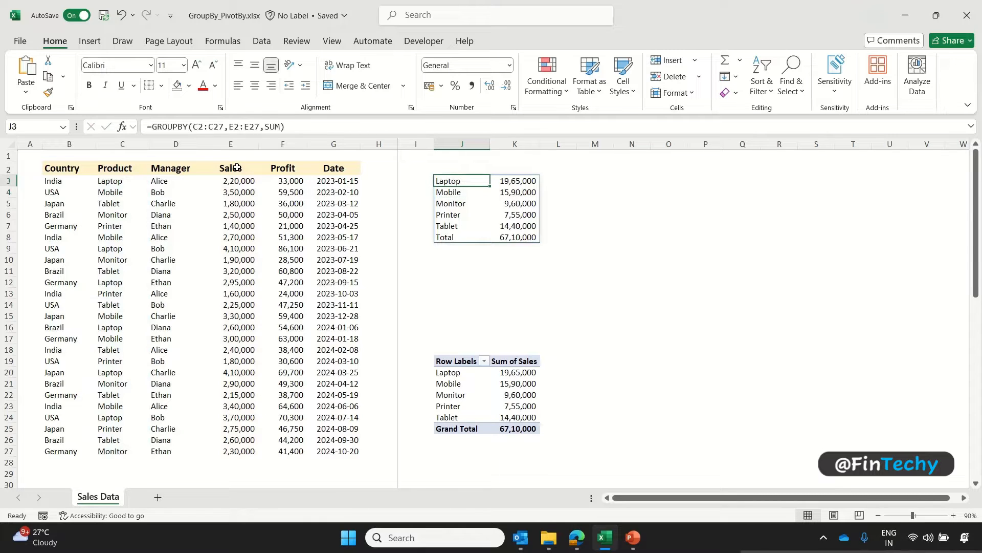
- Change the Sales value in cell E9 to 410000000 and auto-fit the width of column K
left_click(235, 248)
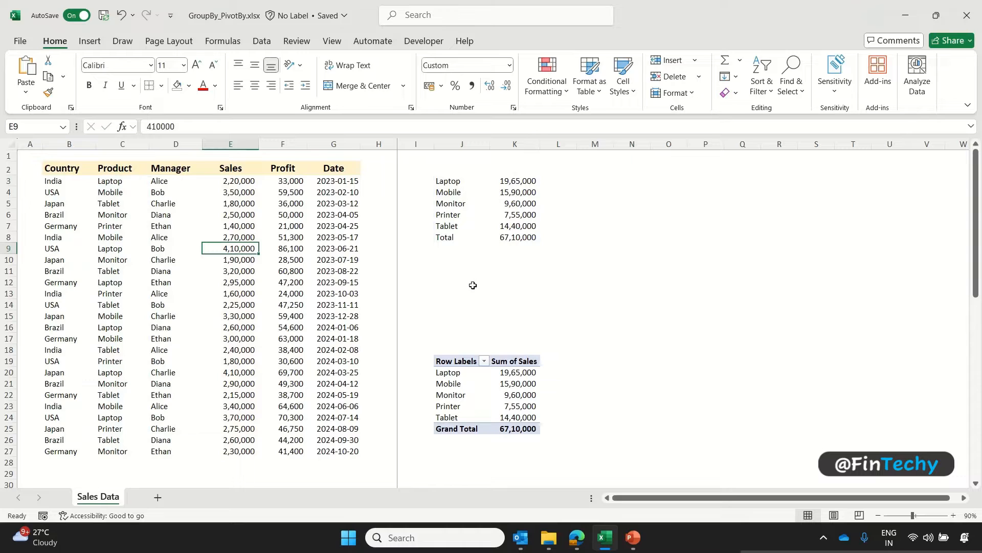
key("F2")
type("000")
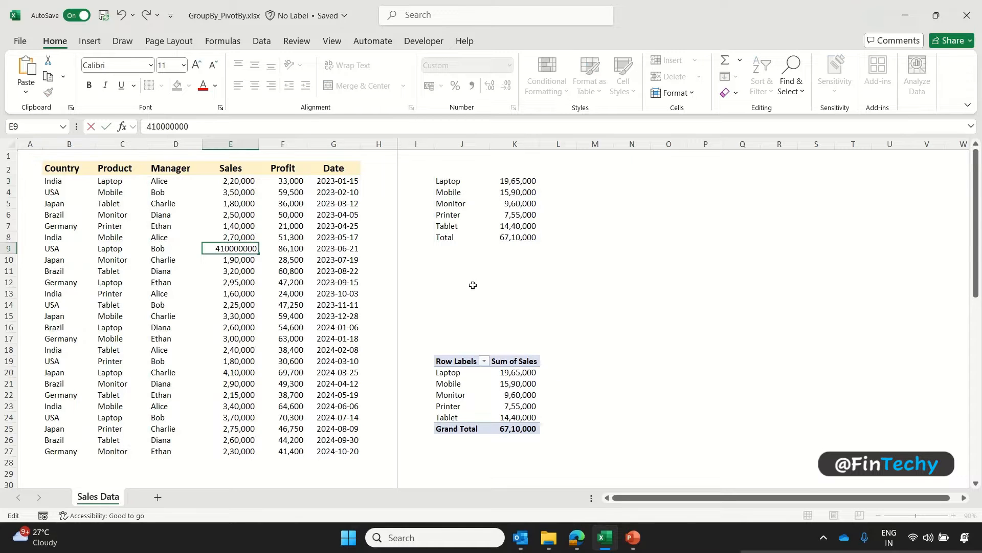
key("Return")
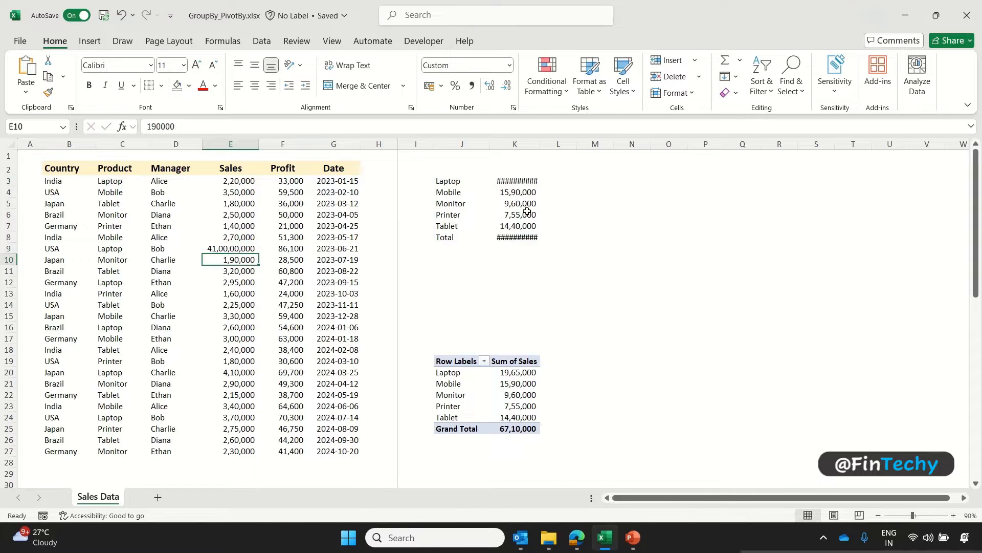
double_click(540, 147)
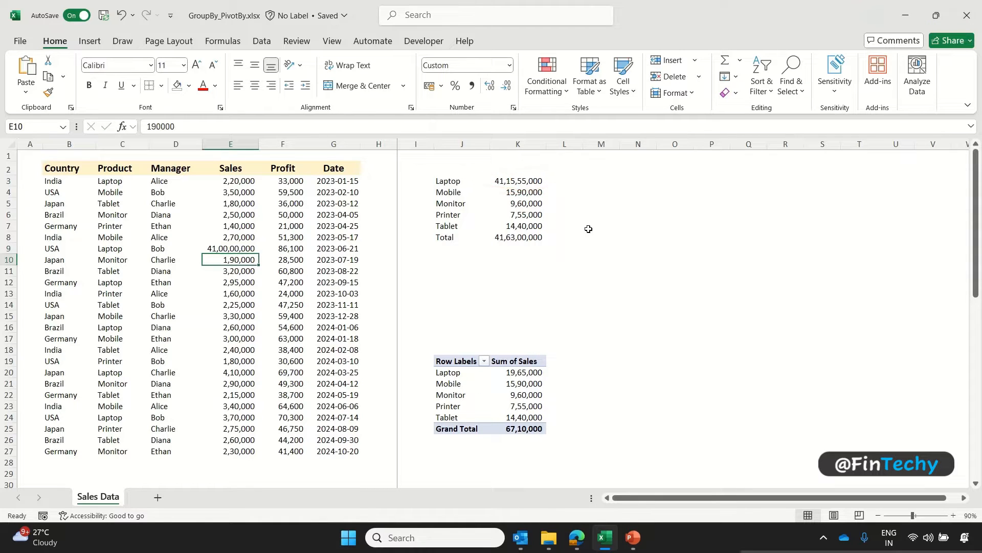
- Set the Sales value in cell E9 back to 410000
key("Up")
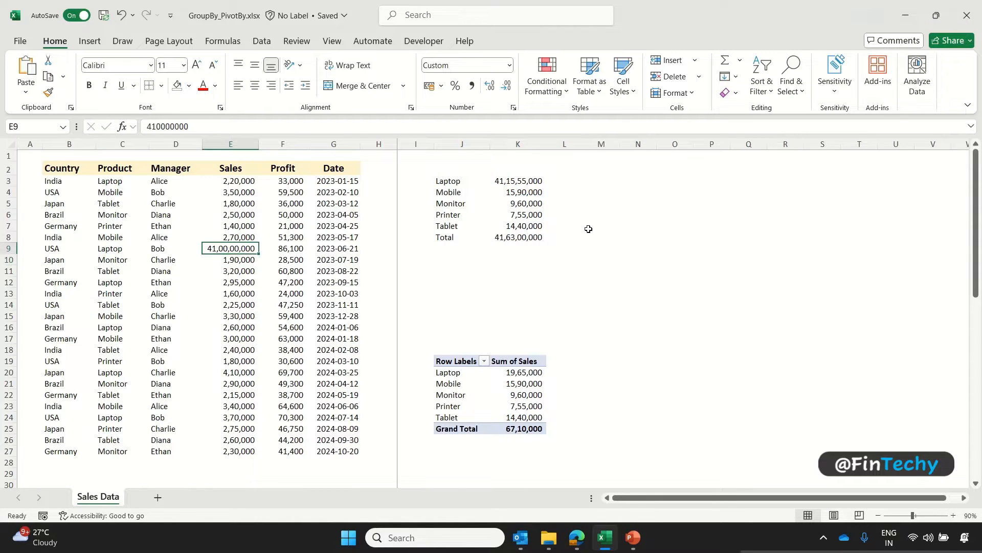
key("F2")
key("BackSpace")
key("BackSpace")
key("BackSpace")
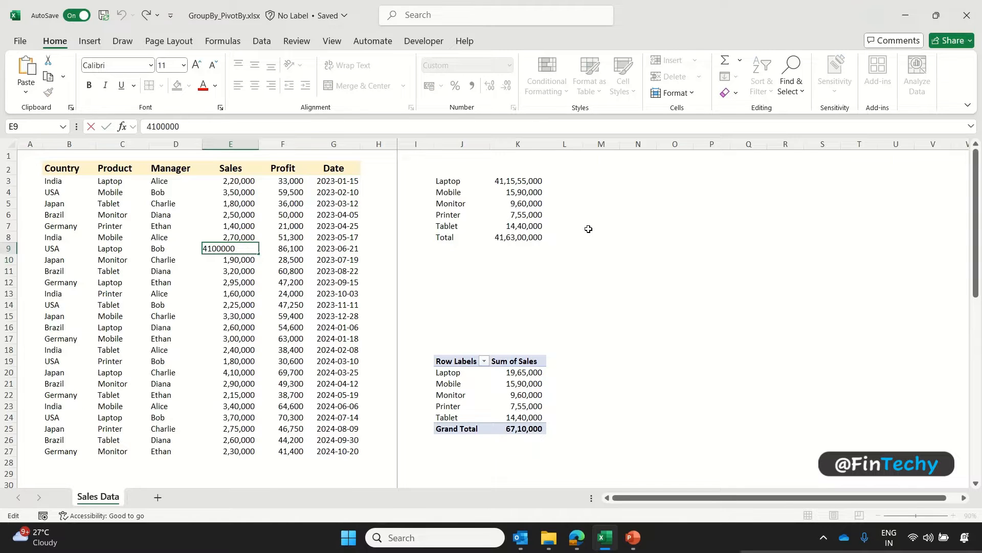
key("Return")
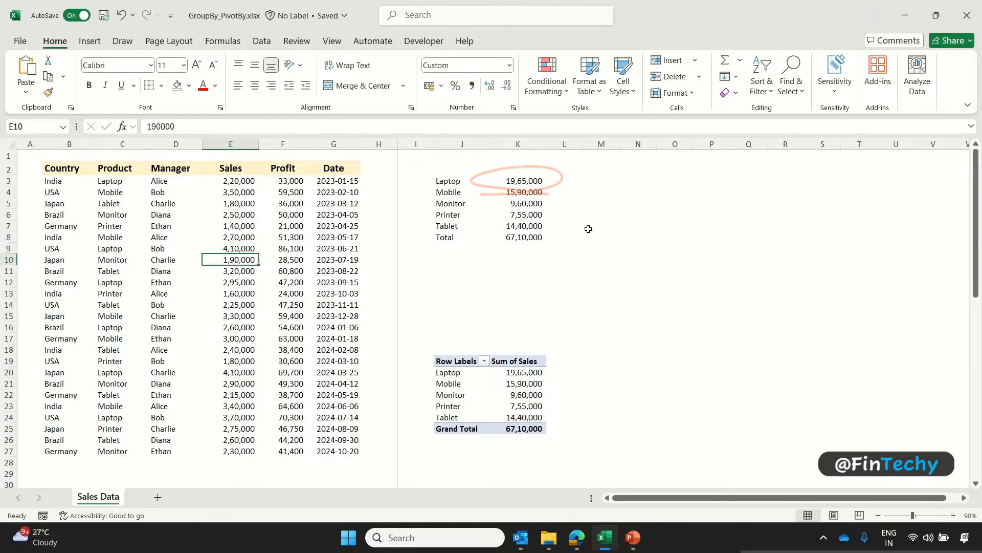
key("Up")
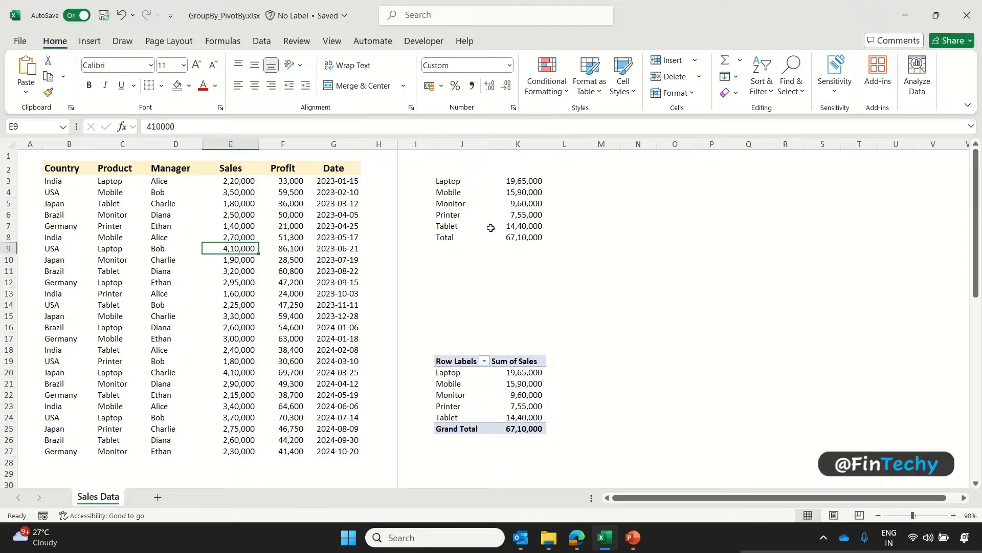
- Examine the cell ranges referenced by the GROUPBY formula in cell J3
left_click(447, 181)
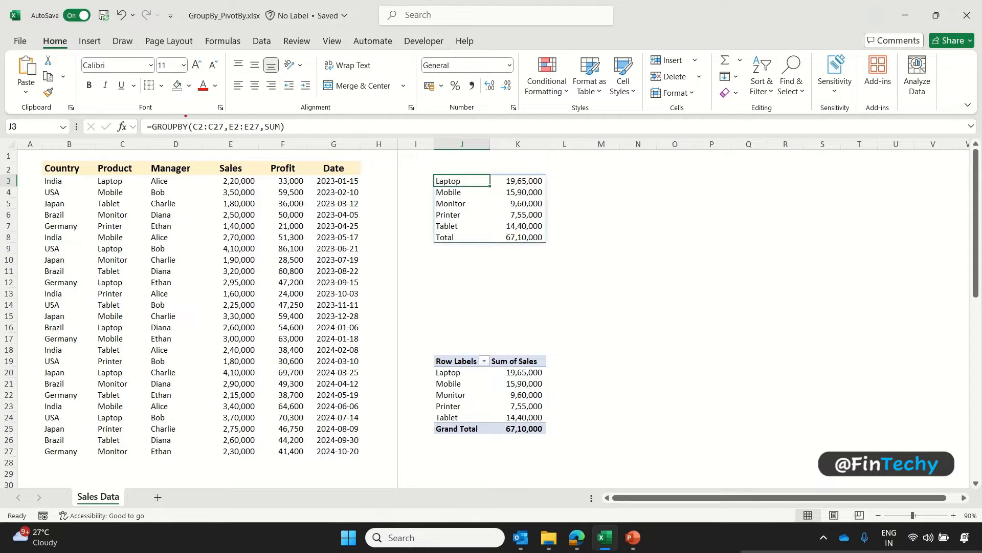
left_click_drag(189, 115, 261, 136)
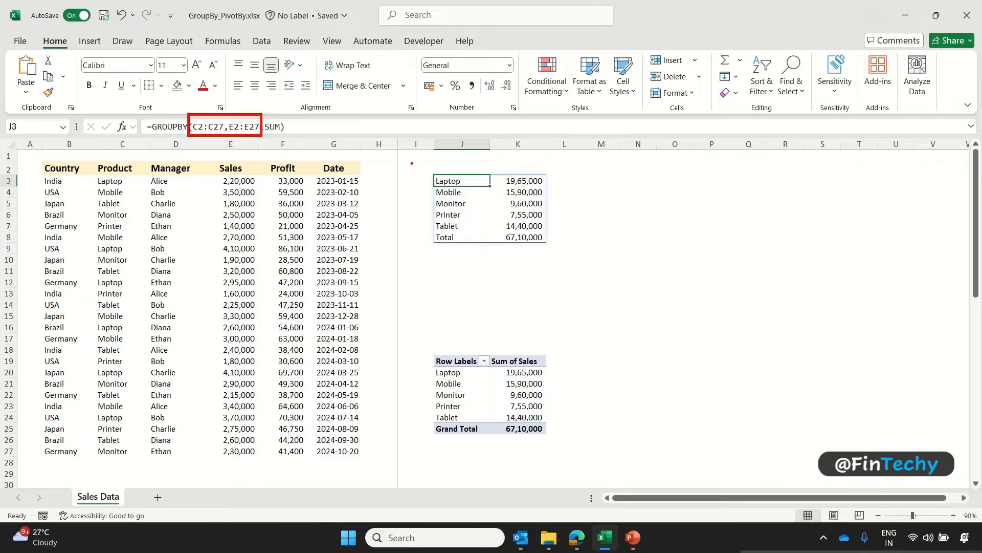
key("Escape")
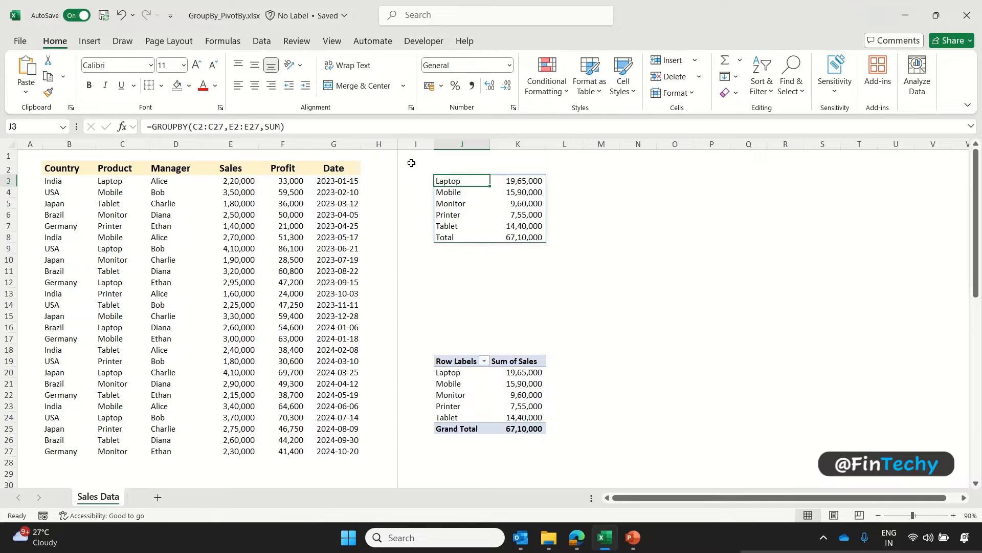
- Convert the sales data range B2:G27 into an Excel table with headers
left_click(205, 257)
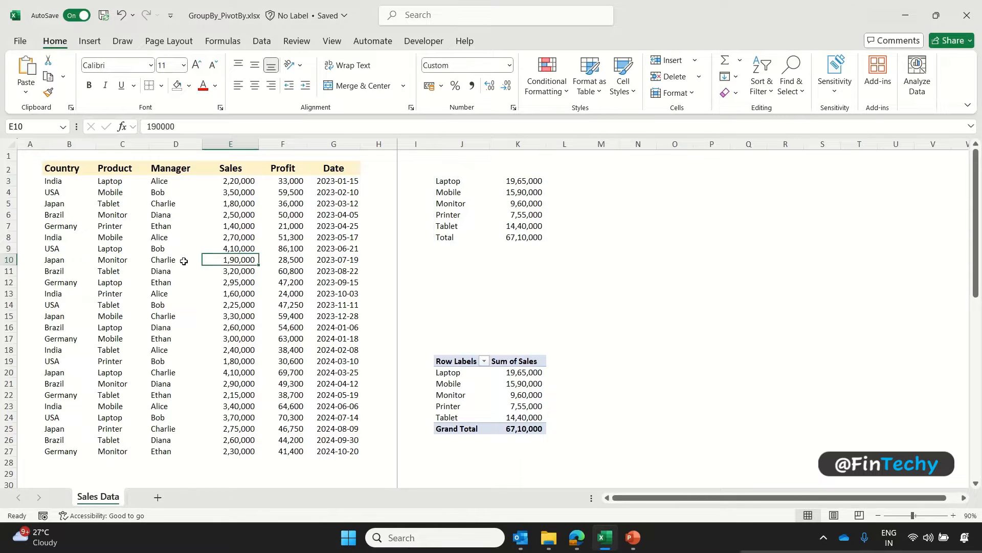
left_click(90, 41)
left_click(119, 65)
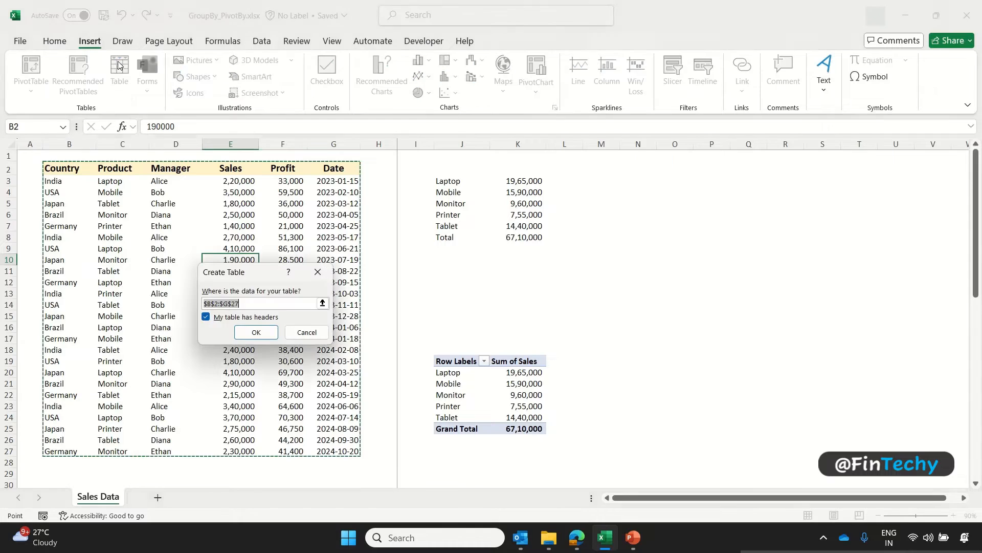
left_click(248, 332)
- Enter a GROUPBY formula in cell M3 that sums the table's Sales column by its Product column, headers included
left_click(605, 179)
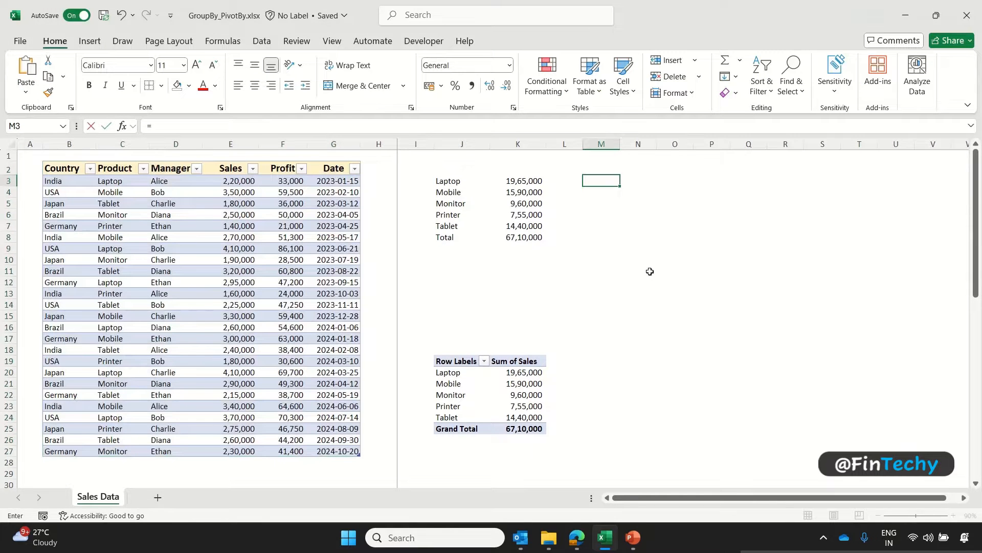
type("=GROUPBY(")
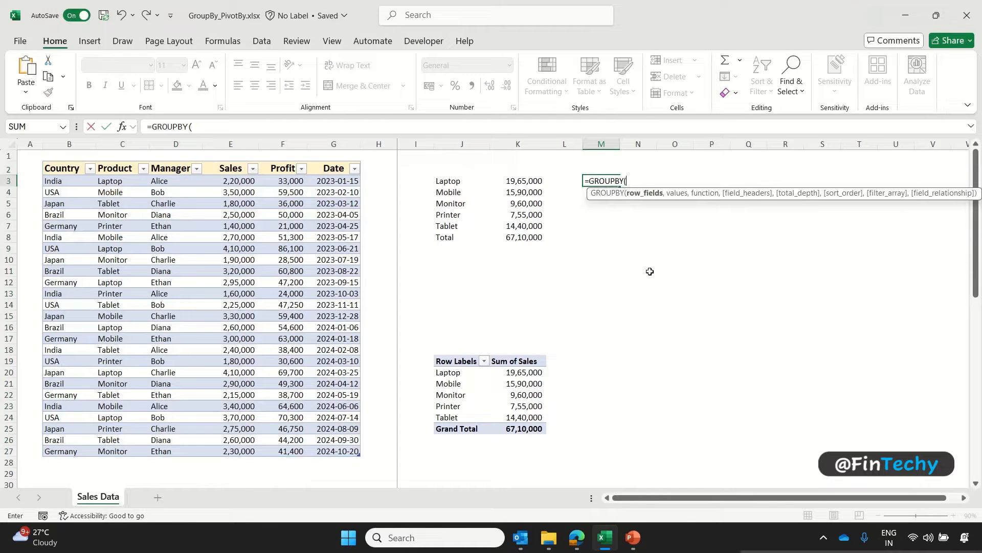
left_click(127, 169)
type(",")
left_click(223, 168)
type(",SUM)")
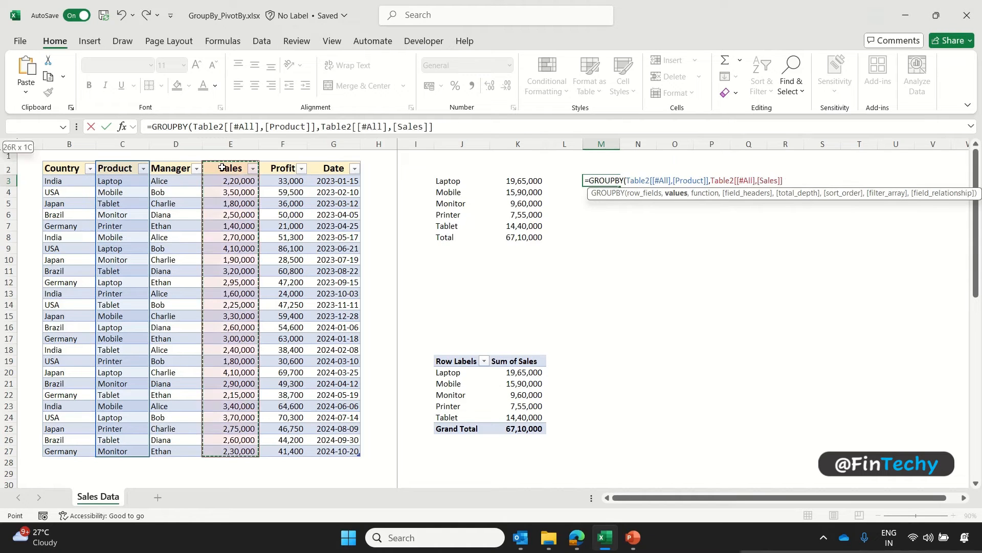
key("Return")
key("Up")
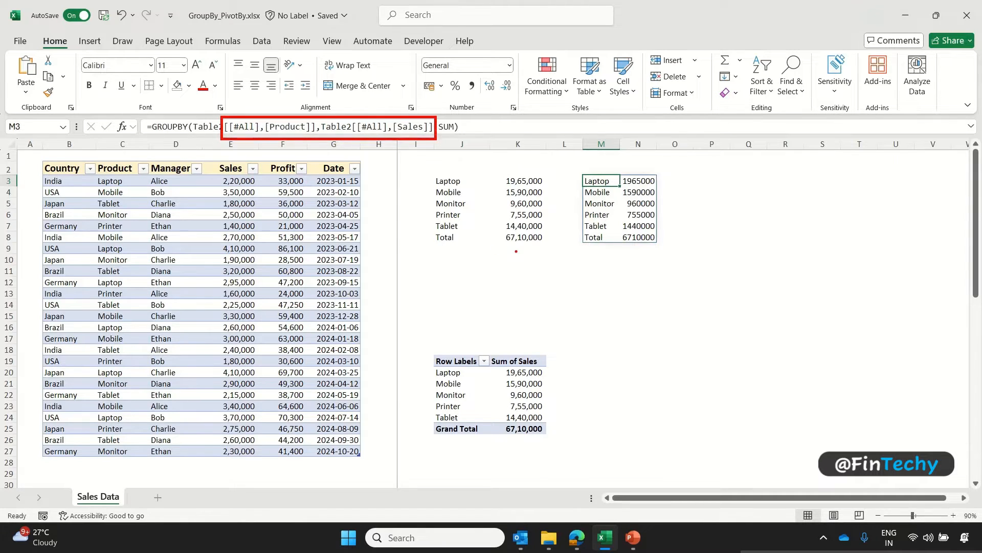
- Compare the source references in the GROUPBY formulas of cells J3 and M3
left_click(446, 183)
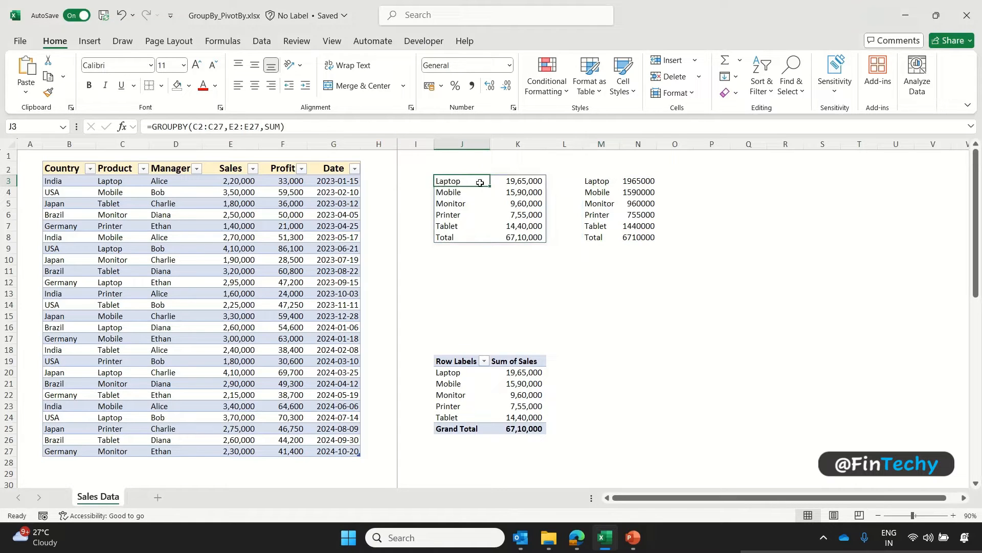
left_click(589, 183)
left_click(448, 184)
left_click(602, 184)
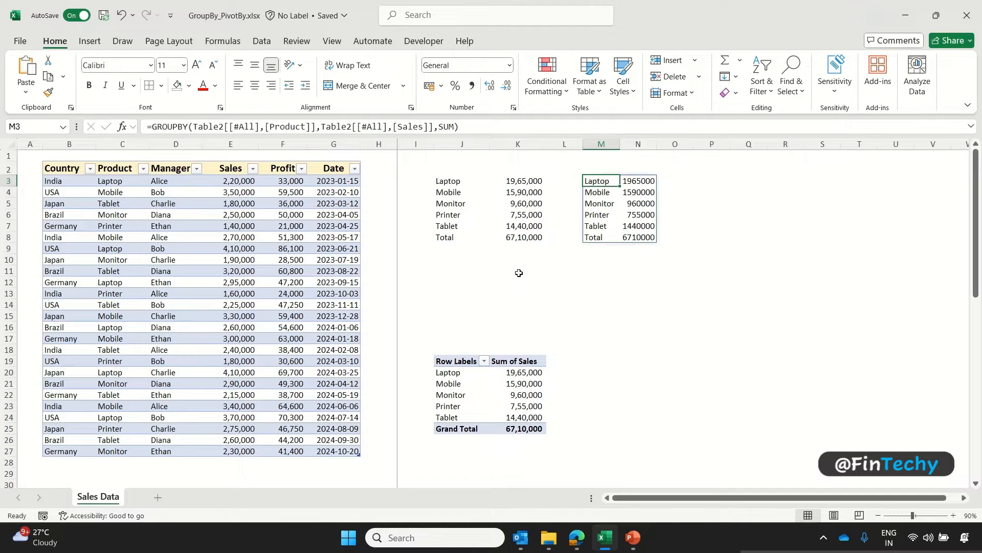
- Convert the sales data table back to a normal range
left_click(206, 260)
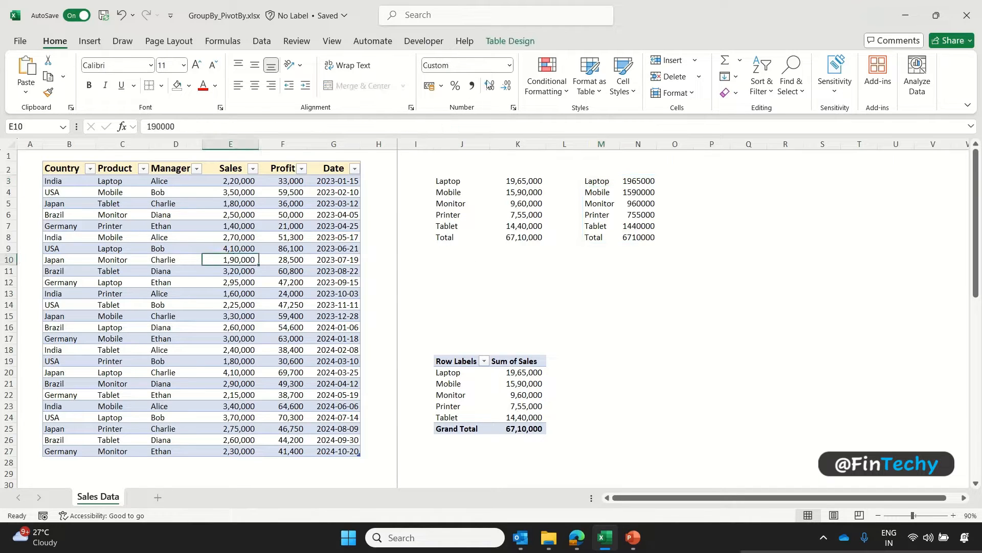
left_click(501, 44)
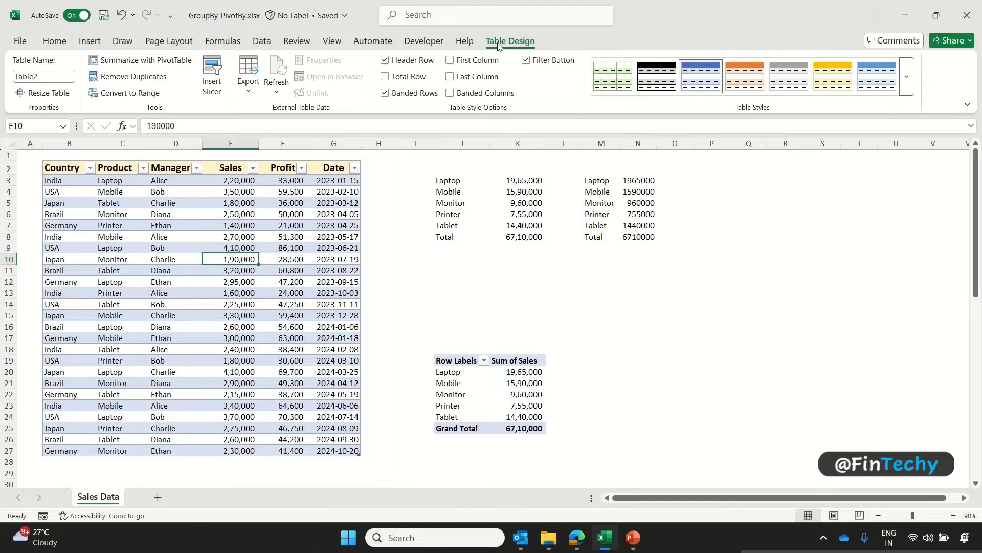
left_click(163, 96)
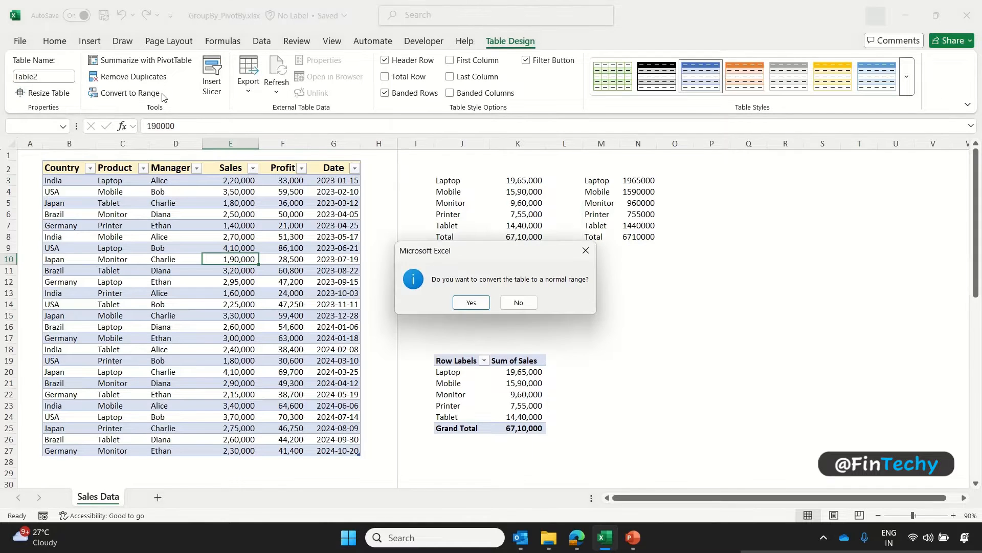
left_click(470, 303)
- Remove all borders from the sales data range B2:G27
left_click(80, 168)
key("ctrl+a")
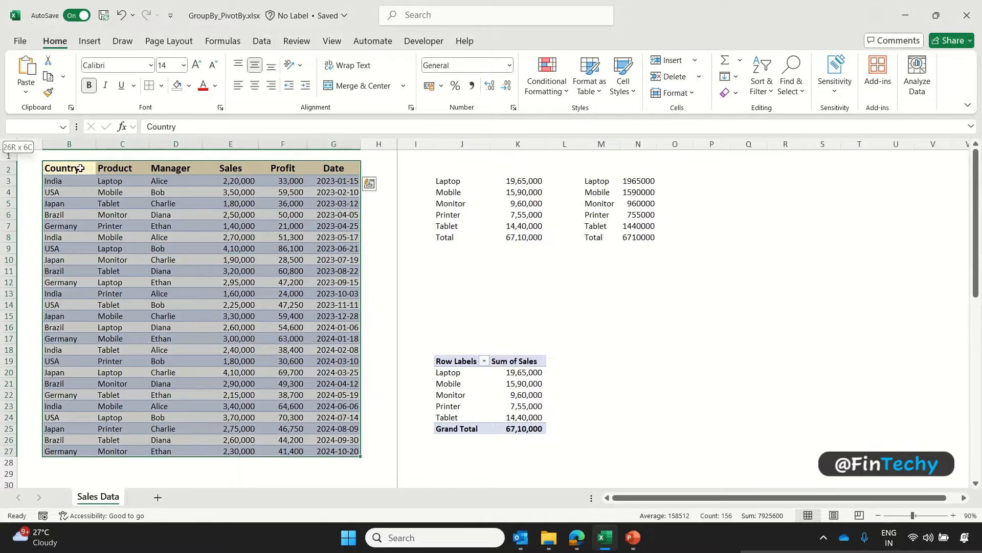
left_click(161, 85)
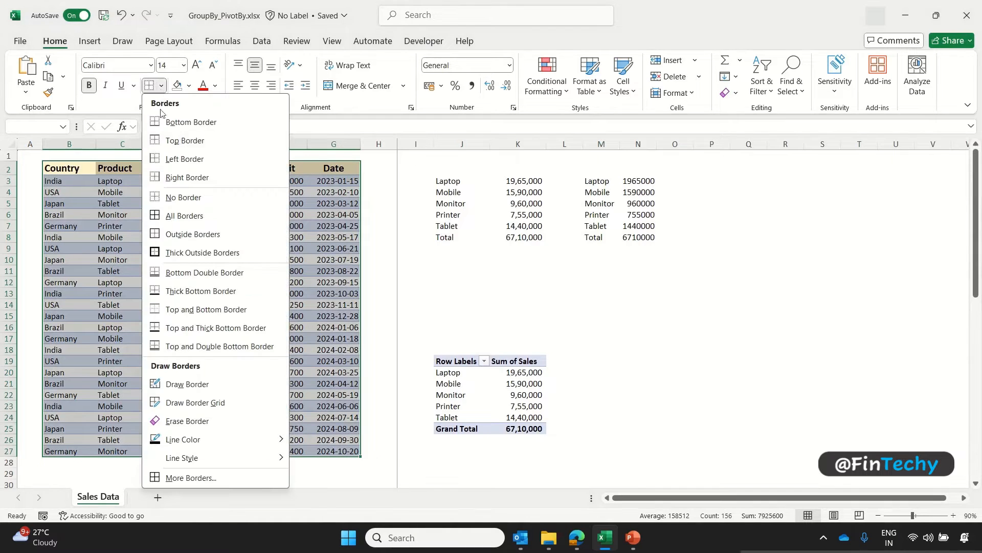
left_click(174, 197)
- Clear the fill colour from the data rows B3:G27, leaving out the header row
left_click(76, 181)
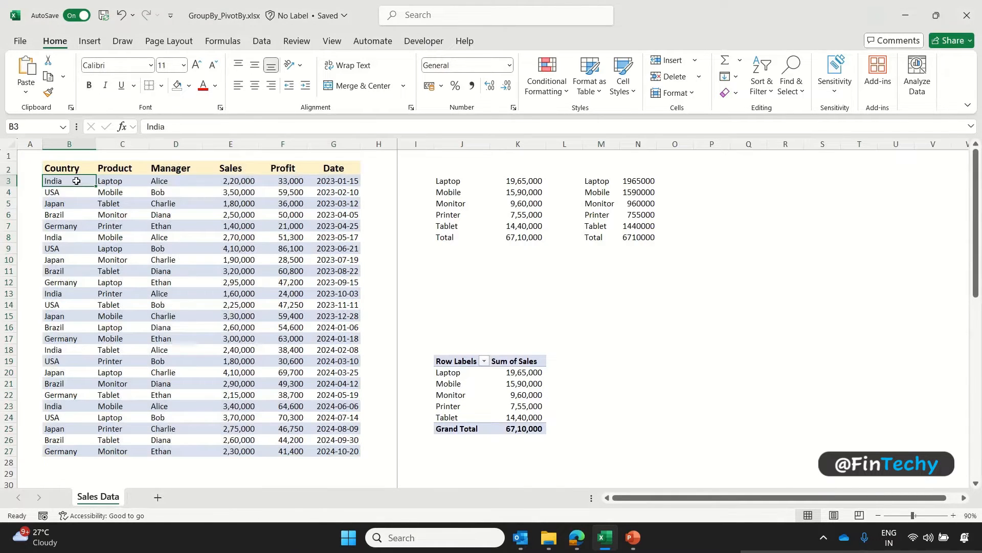
key("ctrl+shift+Right")
key("ctrl+shift+Down")
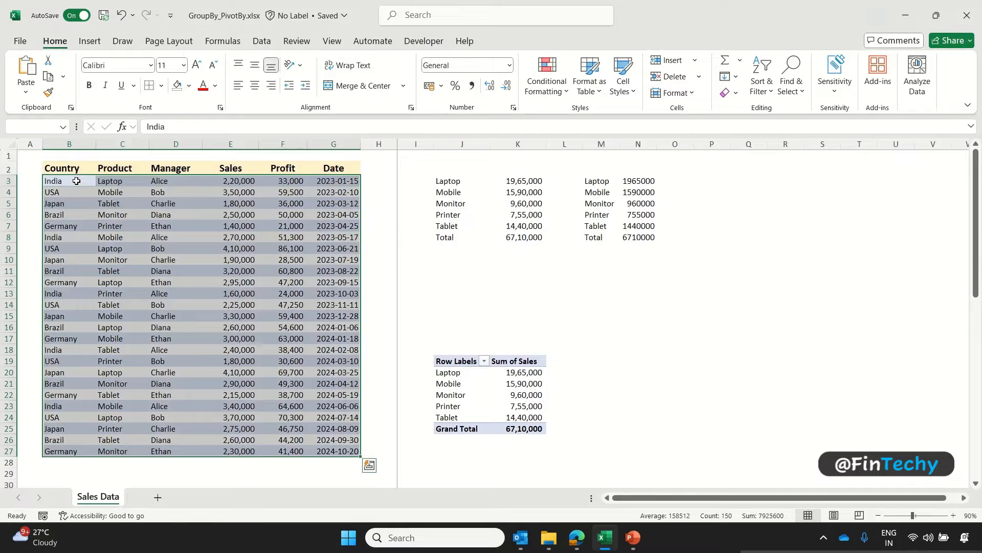
left_click(188, 85)
left_click(210, 347)
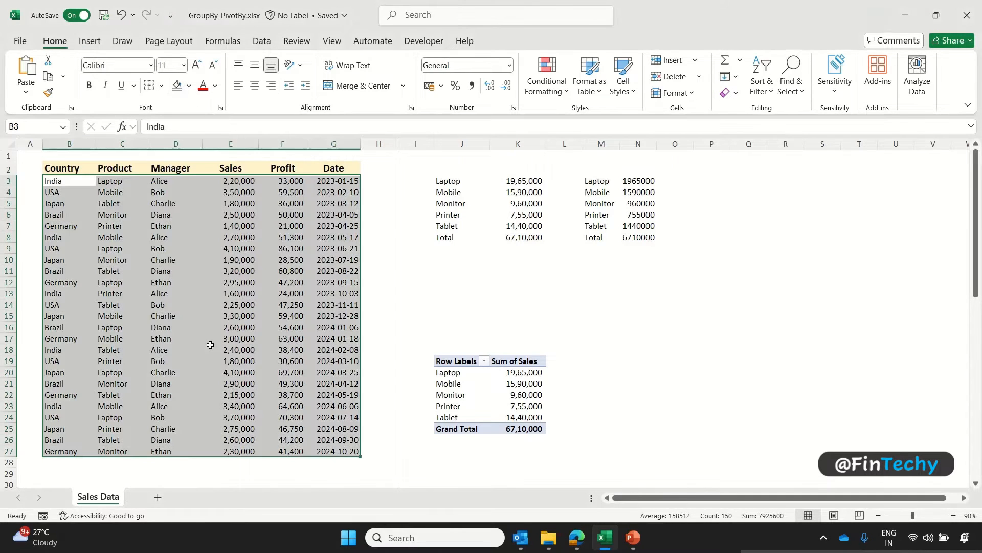
- Start a GROUPBY formula in cell P3 with the Product range C2:C27 as the row fields
left_click(441, 291)
key("Right")
key("Right")
key("Right")
key("Right")
key("Right")
key("Right")
key("Right")
key("Right")
key("Right")
key("Right")
key("Right")
key("Right")
key("Right")
key("Right")
key("Right")
key("Right")
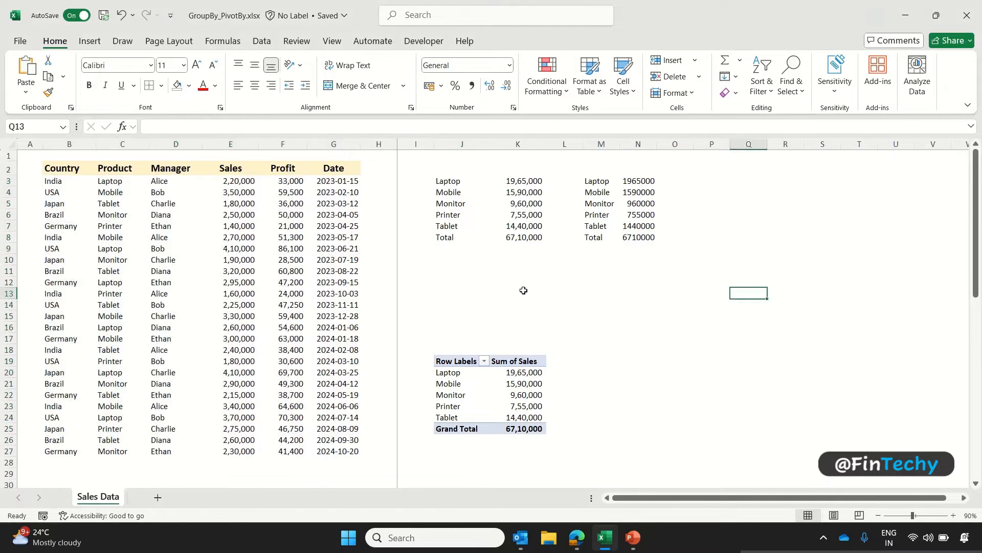
left_click(559, 179)
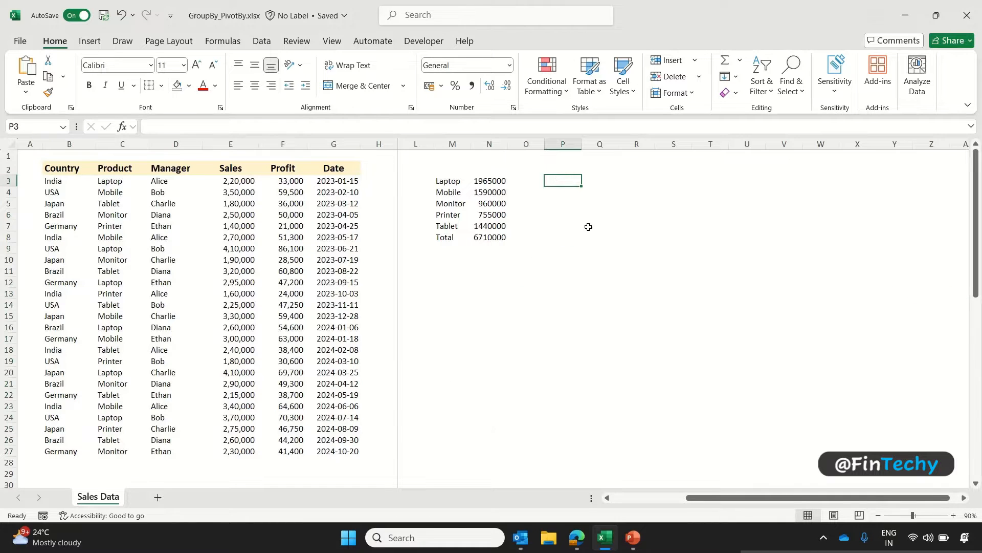
type("=gr")
key("Tab")
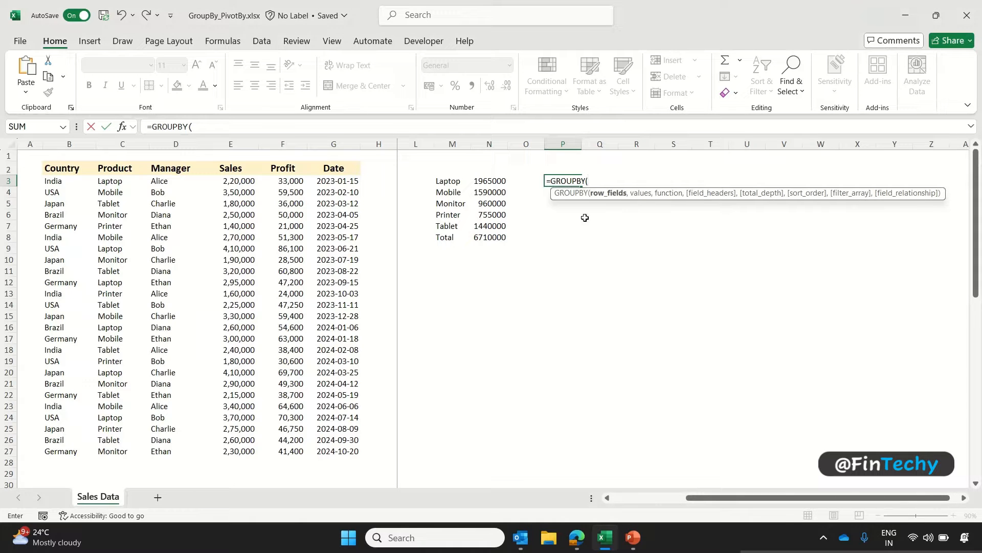
left_click(127, 170)
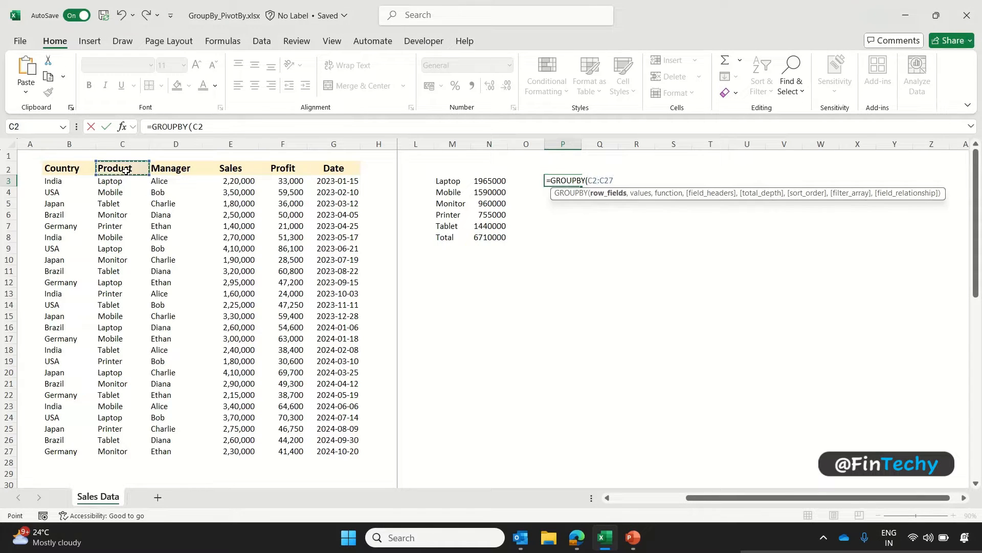
key("ctrl+shift+Down")
type(",")
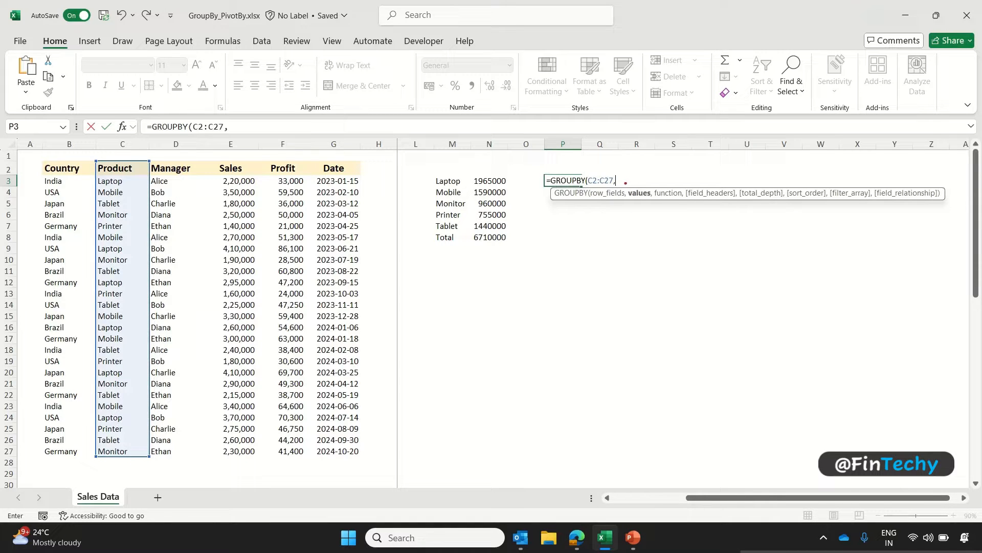
- Complete the P3 GROUPBY formula with the Sales range E2:E27 as values and SUM as the function
left_click_drag(625, 183, 655, 202)
key("Escape")
left_click(246, 169)
key("ctrl+shift+Down")
type(",")
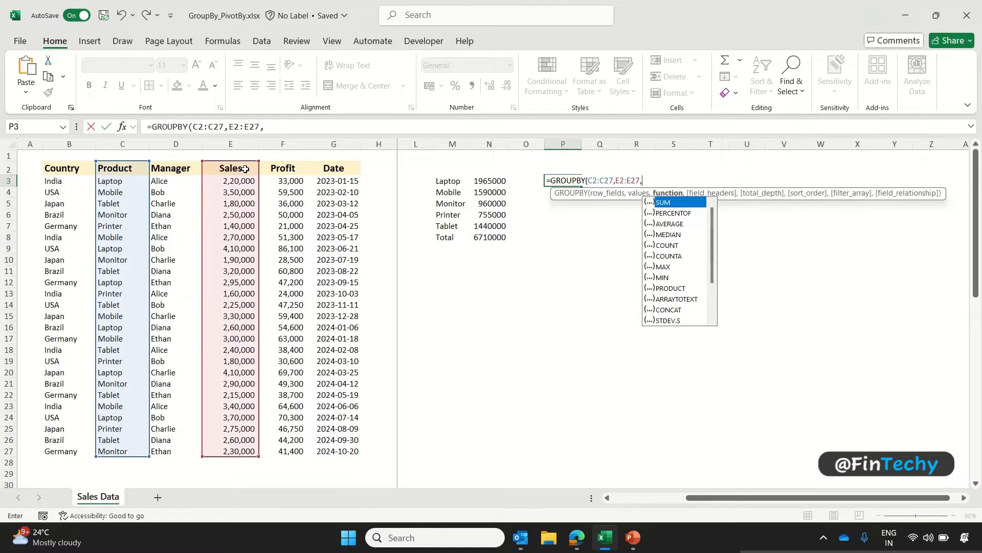
mouse_move(638, 190)
left_mouse_down()
mouse_move(699, 268)
mouse_move(721, 334)
left_mouse_up()
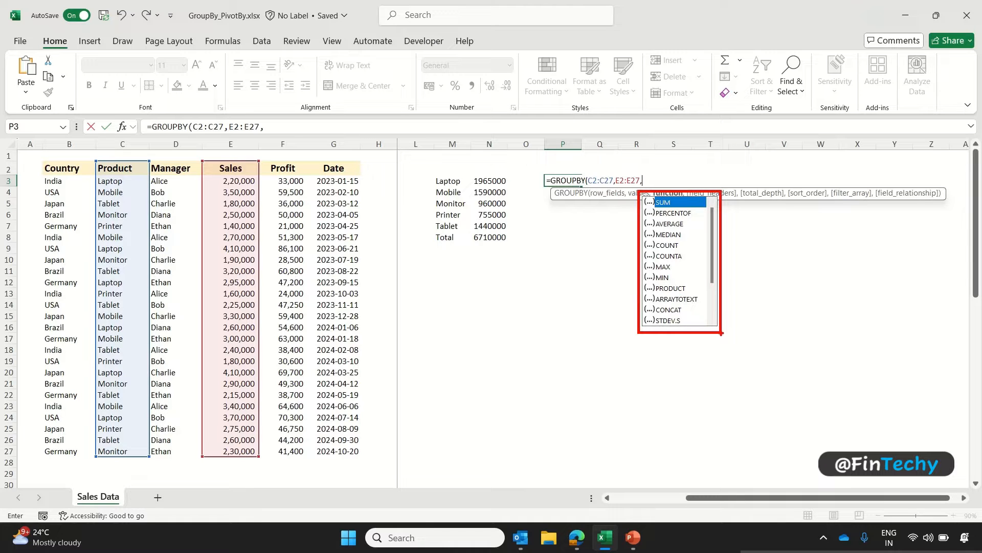
type("sum")
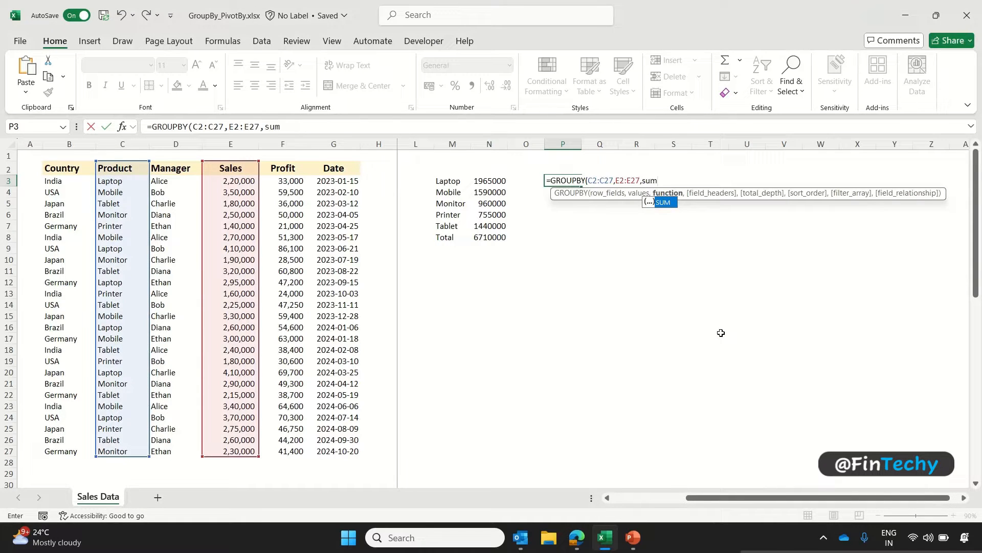
key("Tab")
type(")")
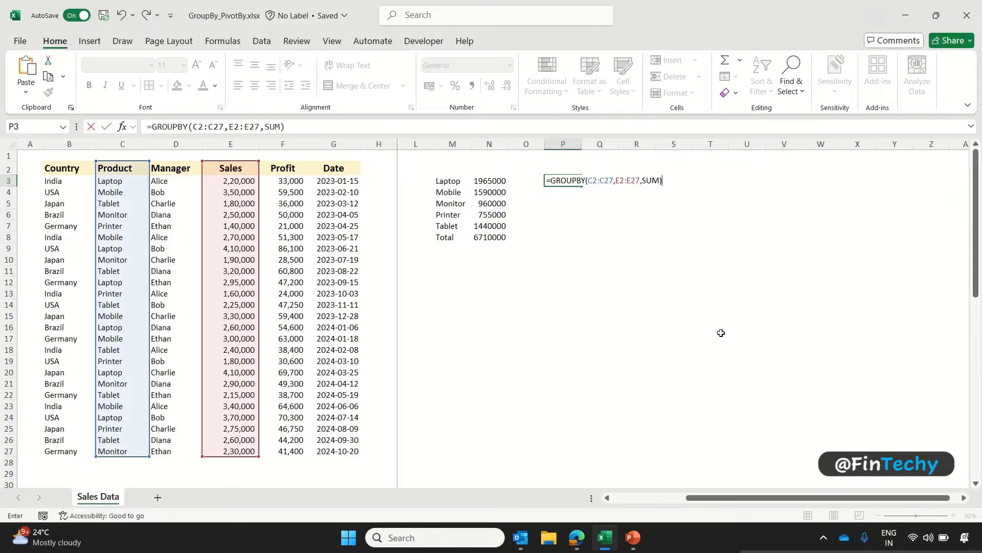
key("Return")
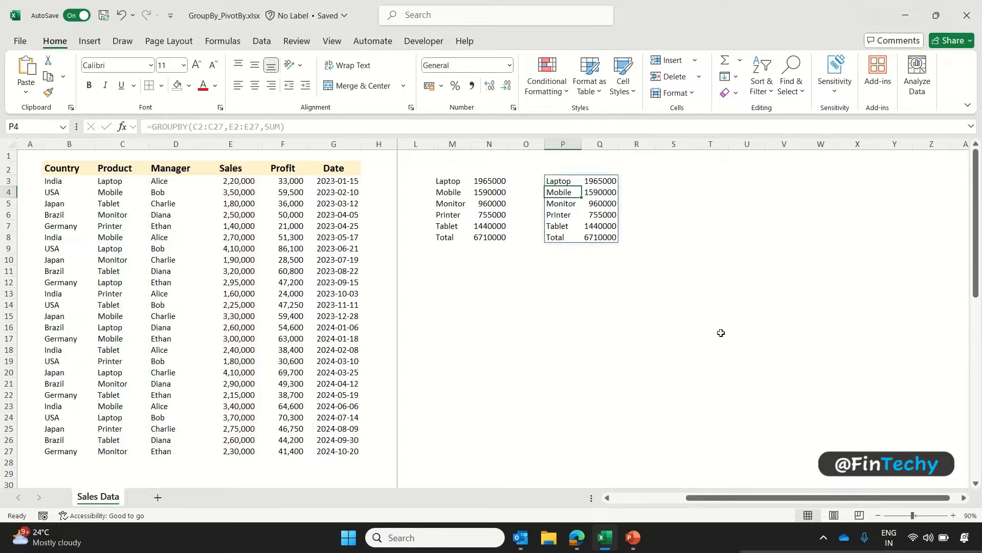
- Change the aggregation function of the GROUPBY formula in cell P3 to AVERAGE
key("Up")
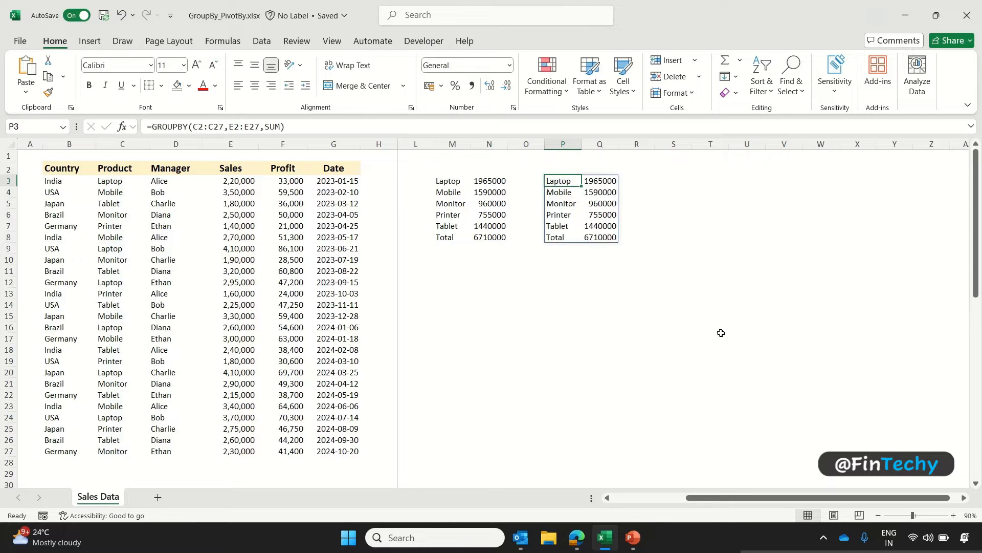
key("F2")
key("Left")
key("ctrl+shift+Left")
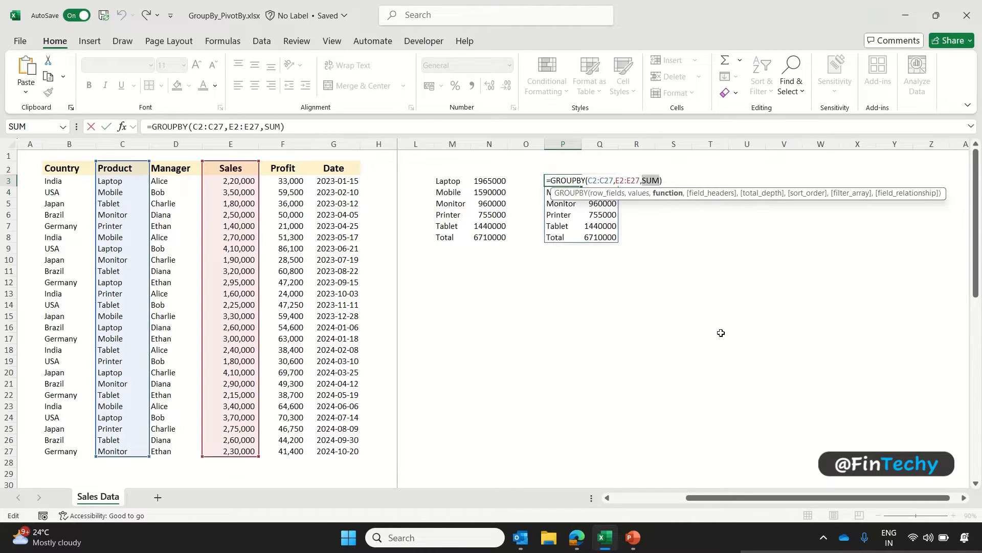
key("BackSpace")
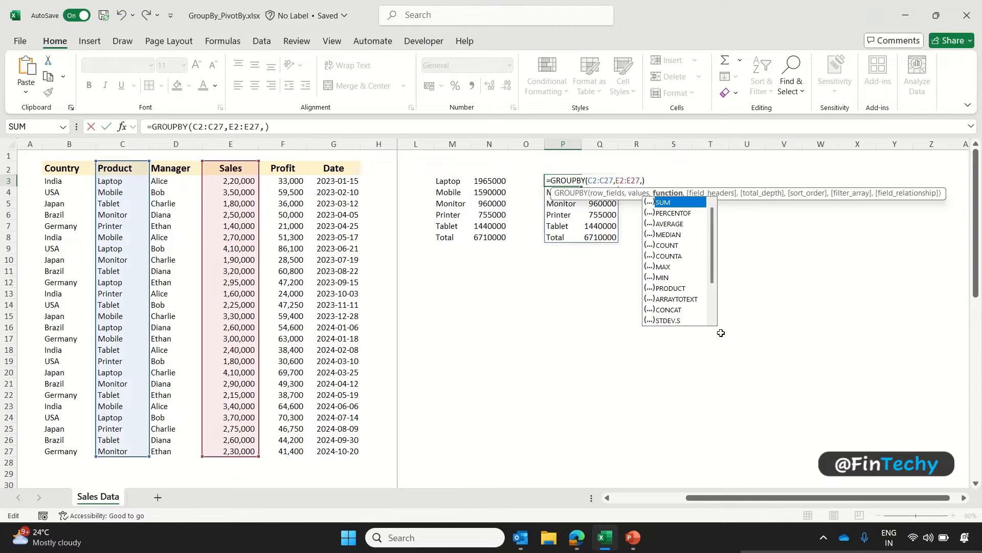
key("Down")
key("Down")
key("Tab")
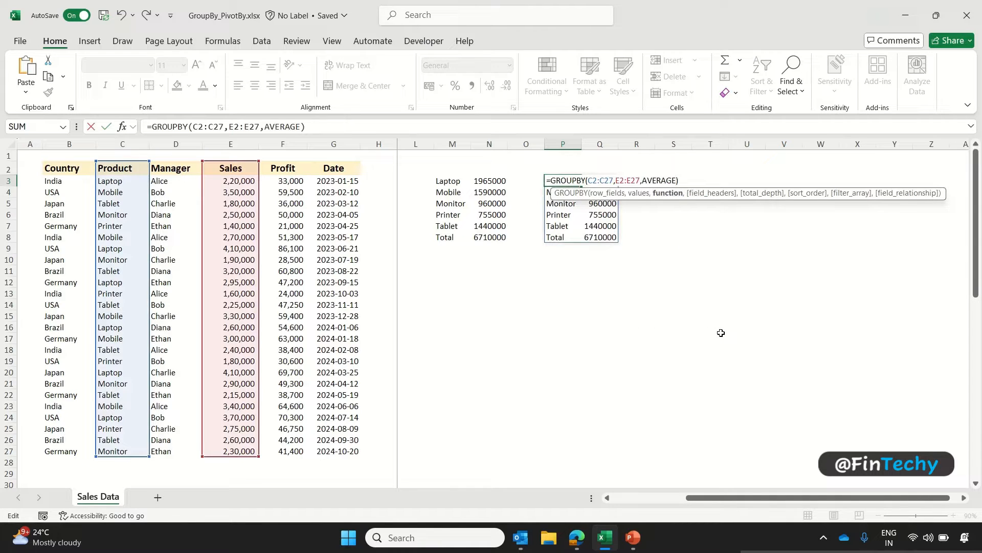
key("ctrl+Return")
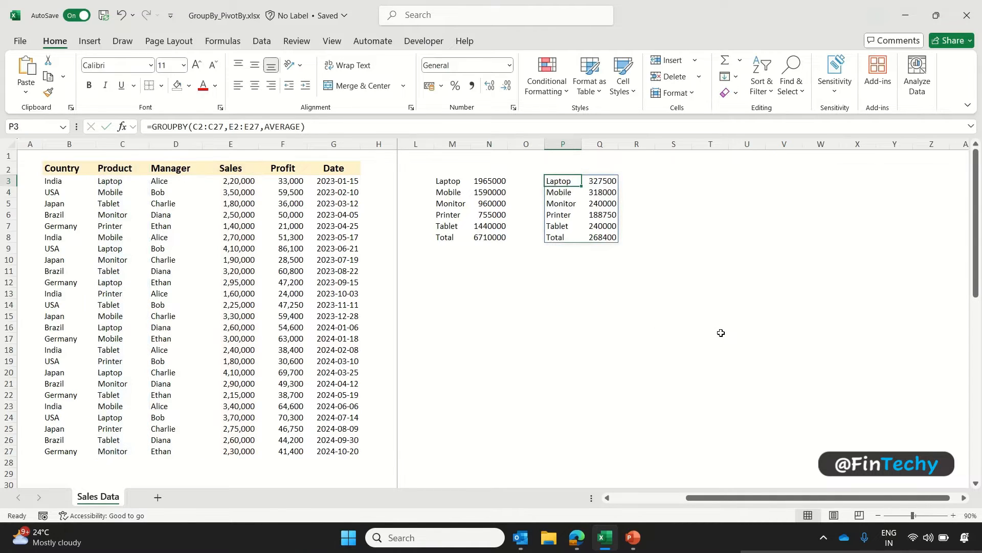
- Change the aggregation function of the GROUPBY formula in cell P3 to MAX
key("F2")
key("Left")
key("ctrl+shift+Left")
key("BackSpace")
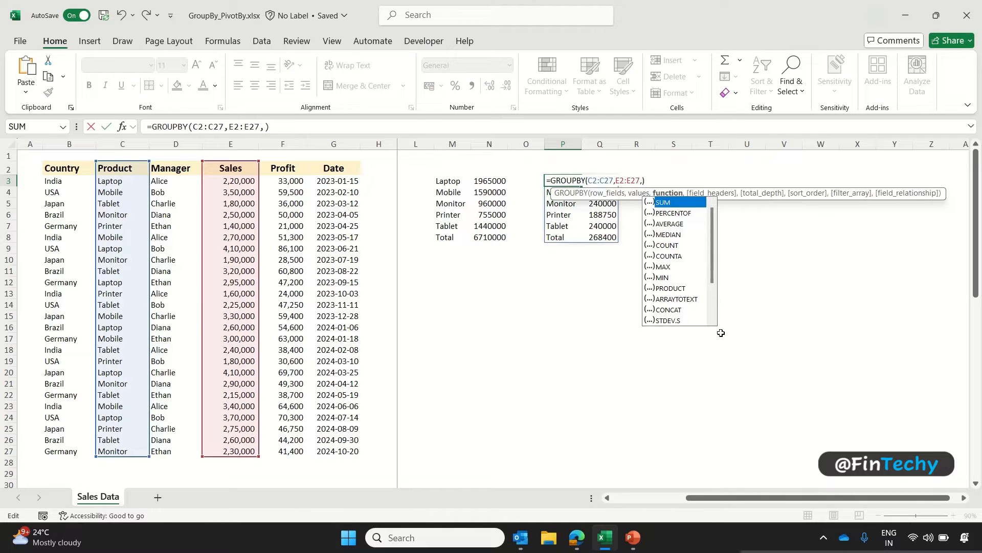
key("Down")
key("Down")
key("Down")
key("Down")
key("Down")
key("Down")
key("Escape")
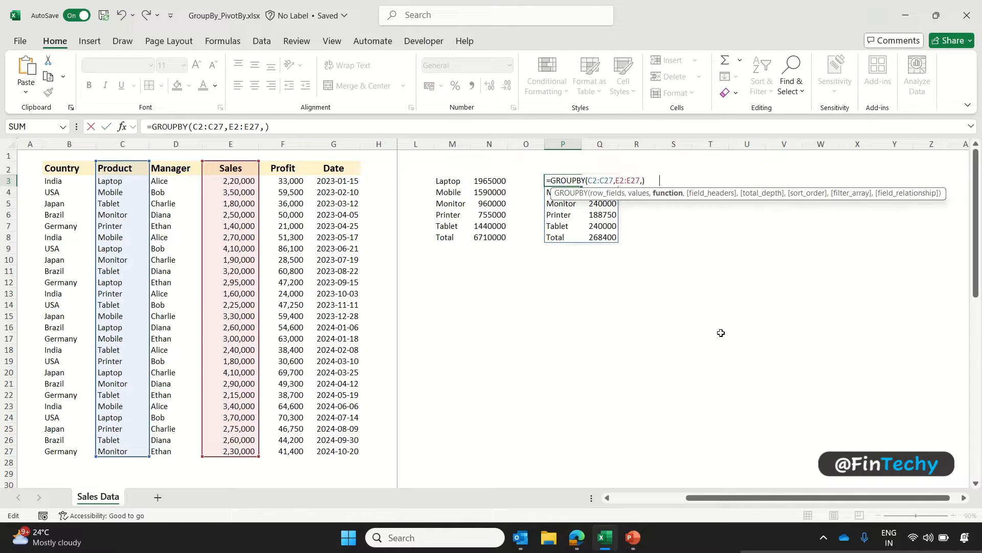
type("MAX")
key("Return")
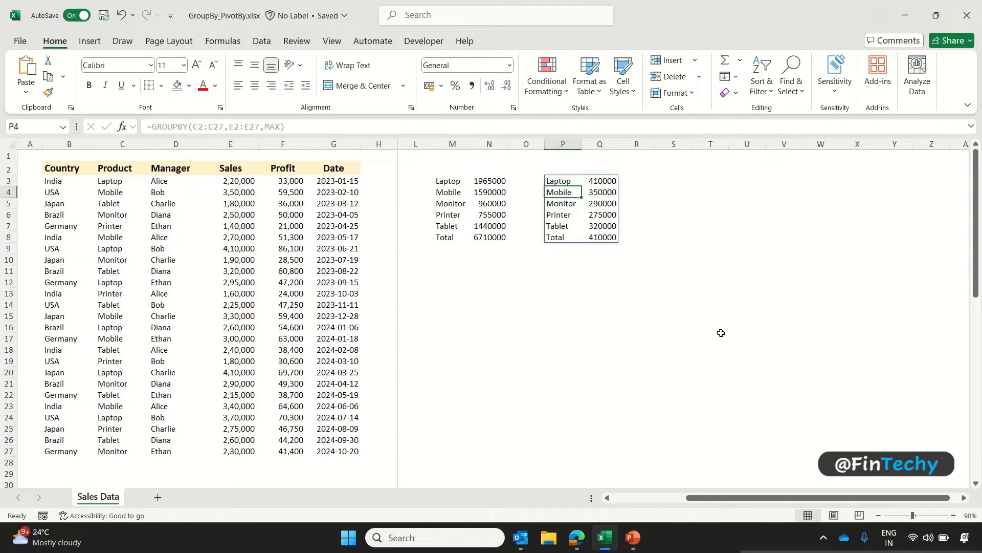
- Set the aggregation function of the GROUPBY formula in cell P3 back to SUM
key("Up")
key("F2")
key("Left")
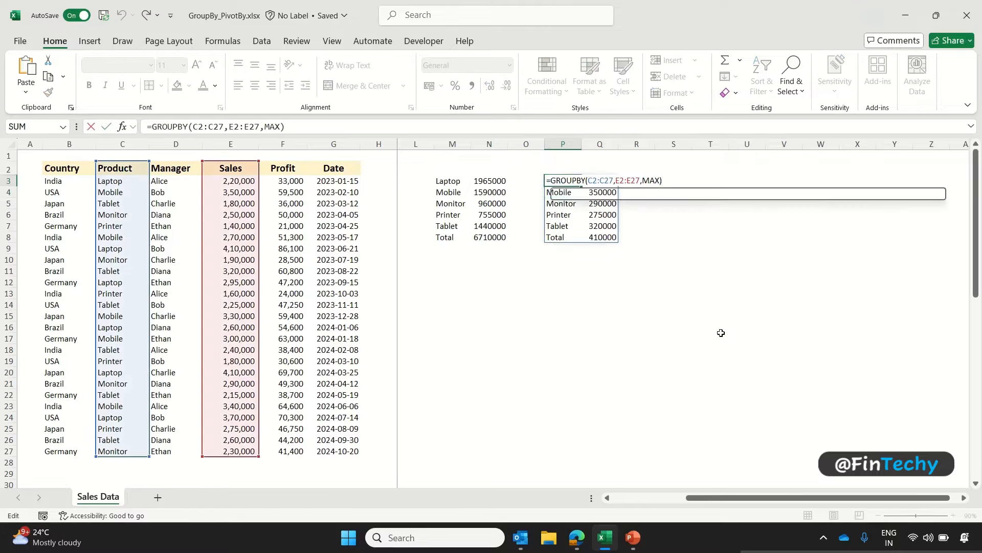
key("ctrl+shift+Left")
type("sum")
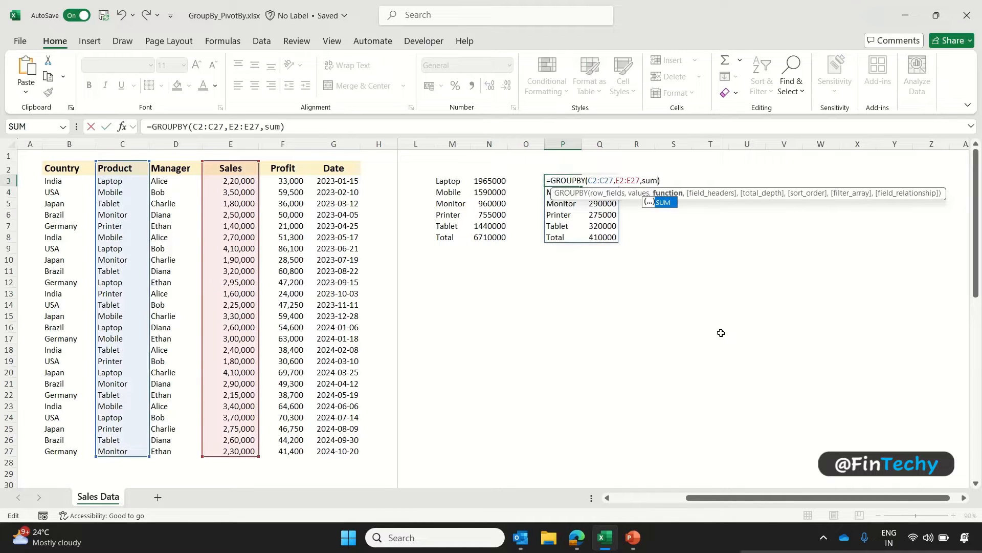
key("Tab")
key("Return")
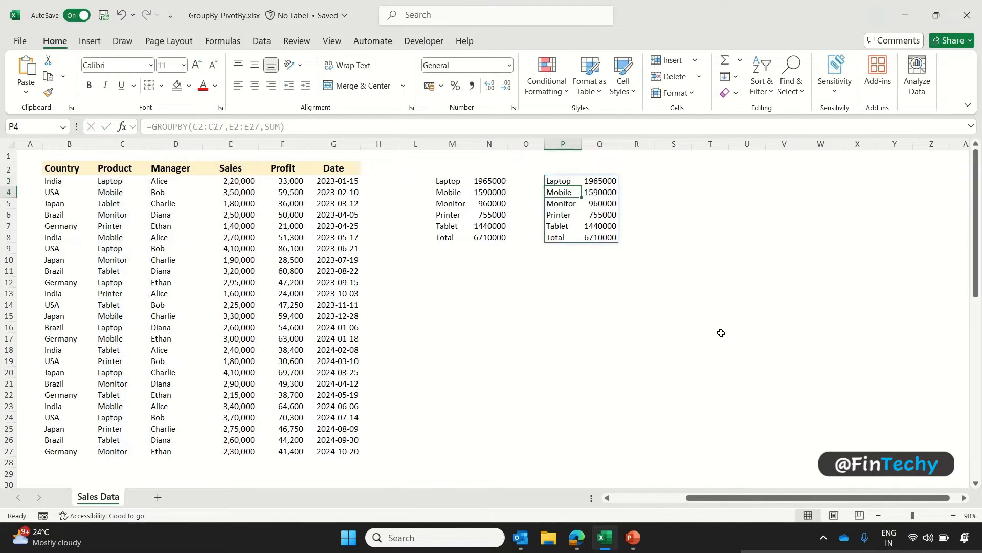
- Change the row fields of the GROUPBY formula in cell P3 to the Country and Product range B2:C27
key("Up")
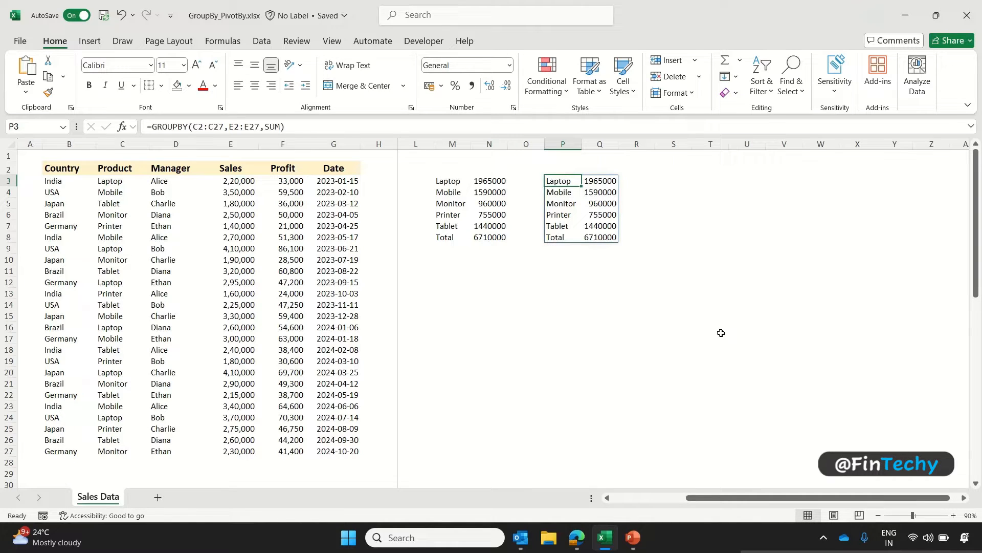
key("F2")
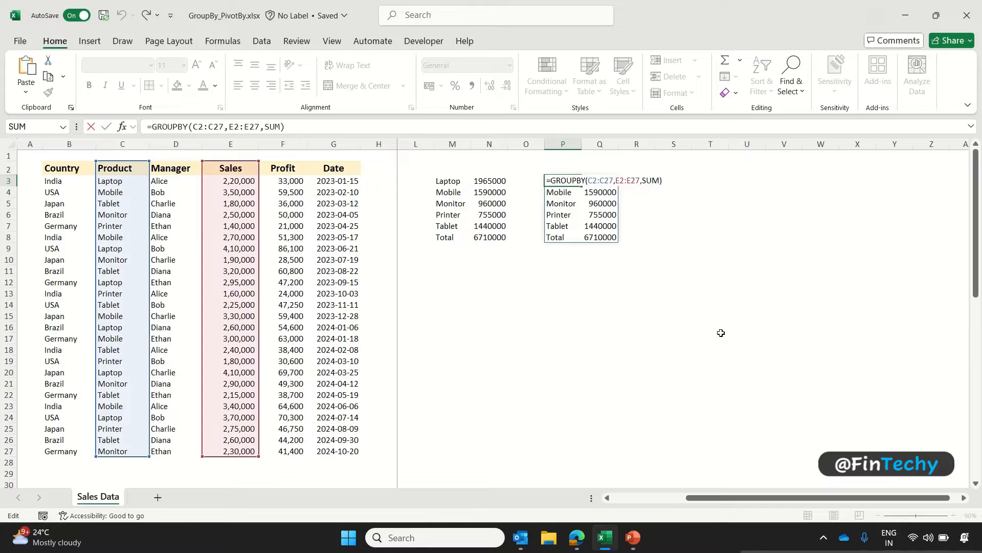
left_click(614, 180)
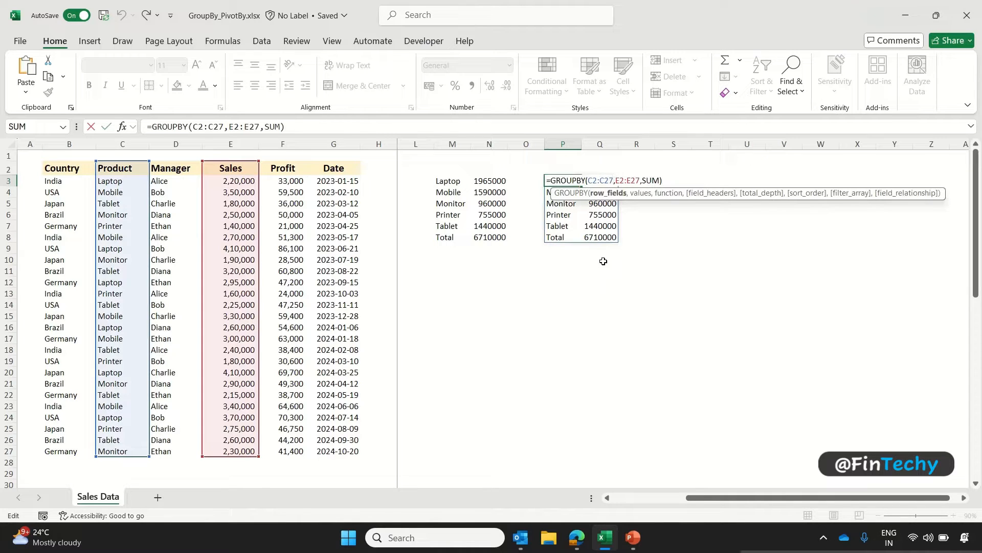
key("ctrl+shift+Left")
key("ctrl+shift+Left")
key("BackSpace")
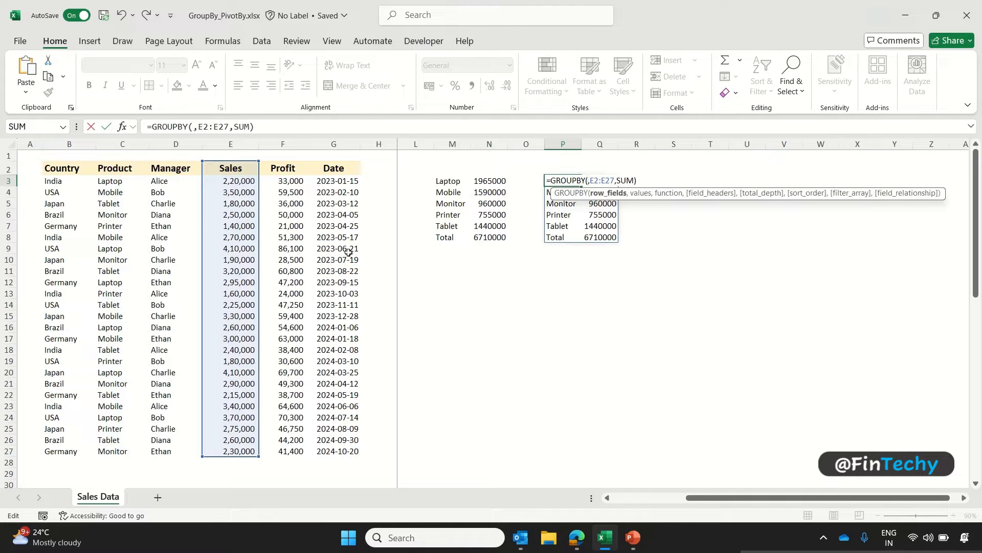
left_click(72, 170)
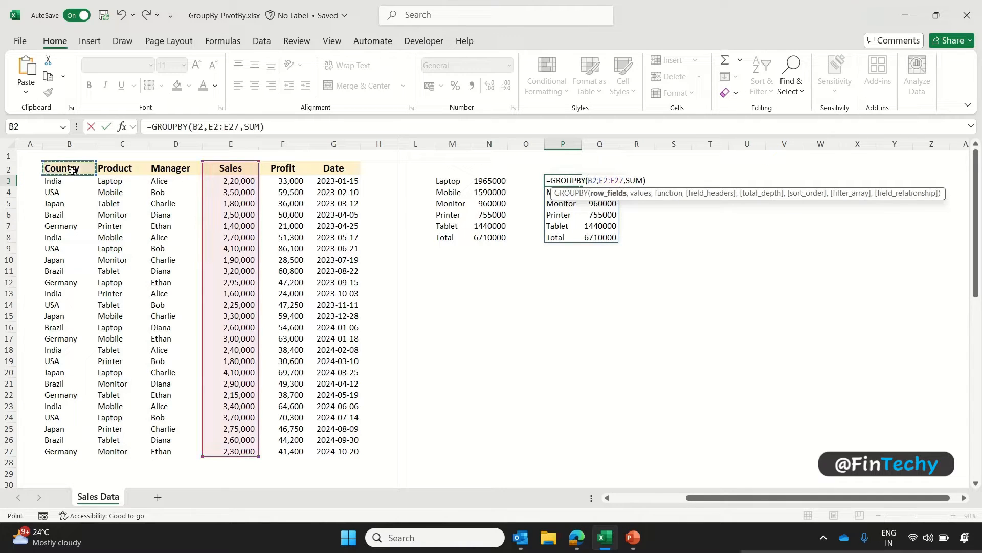
key("shift+Right")
key("ctrl+shift+Down")
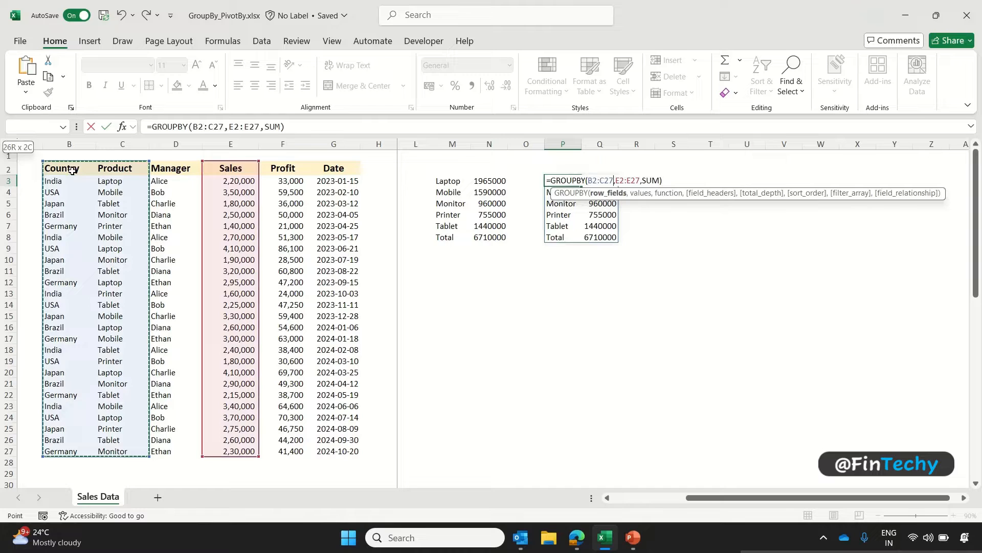
key("Return")
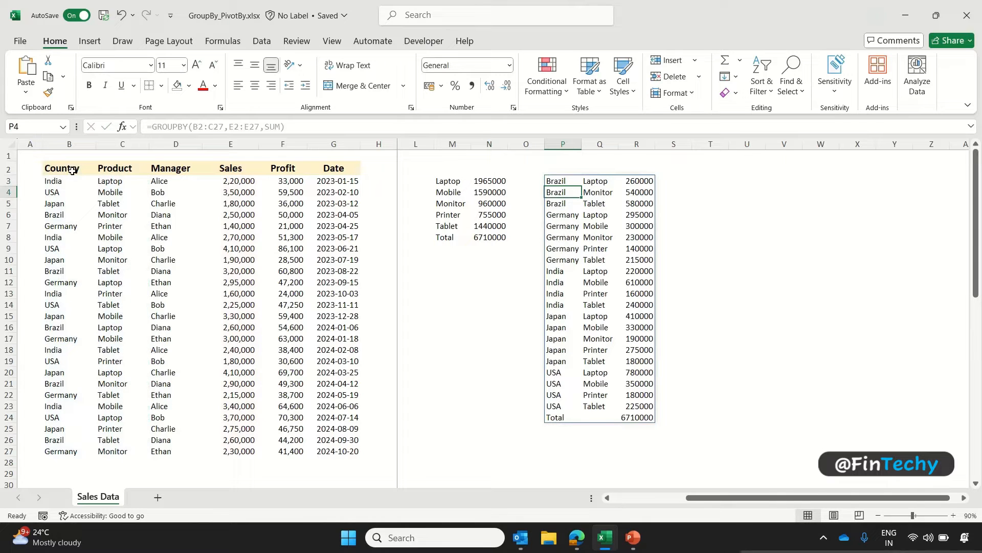
- Change the values argument of the GROUPBY formula in cell P3 to the Sales and Profit range E2:F27
key("Up")
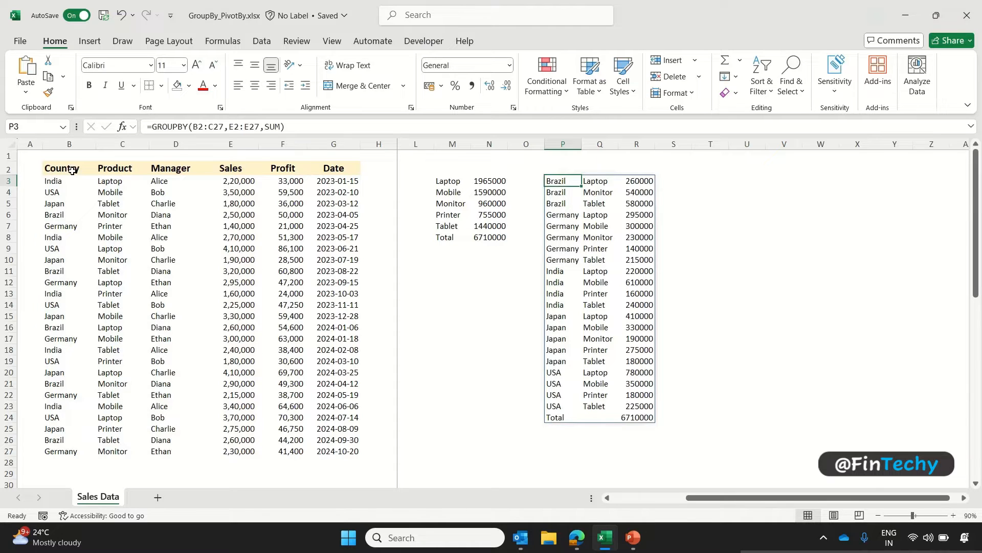
key("F2")
key("Left")
key("Left")
key("Left")
key("Left")
key("Left")
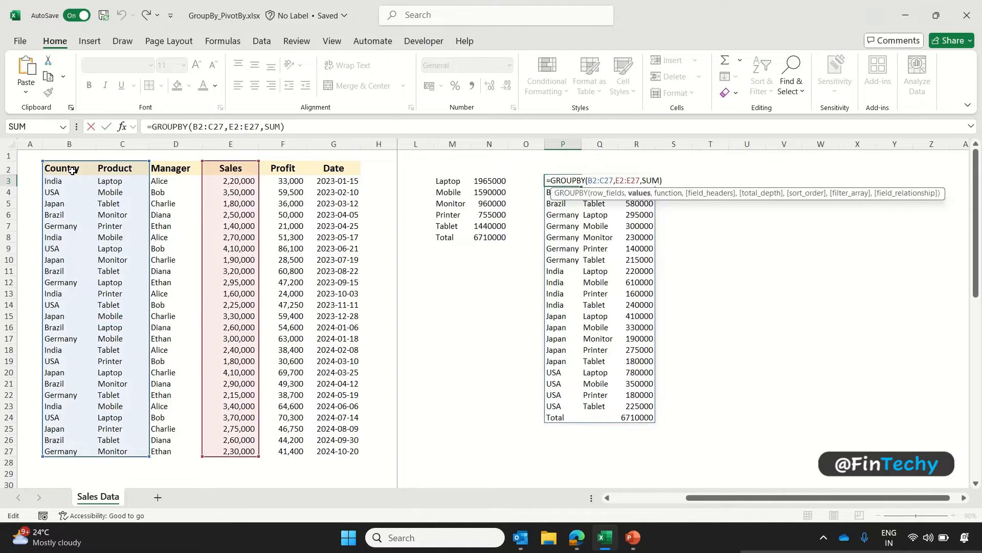
key("shift+Left")
key("shift+Left")
key("shift+Left")
key("shift+Left")
key("shift+Left")
key("shift+Left")
key("BackSpace")
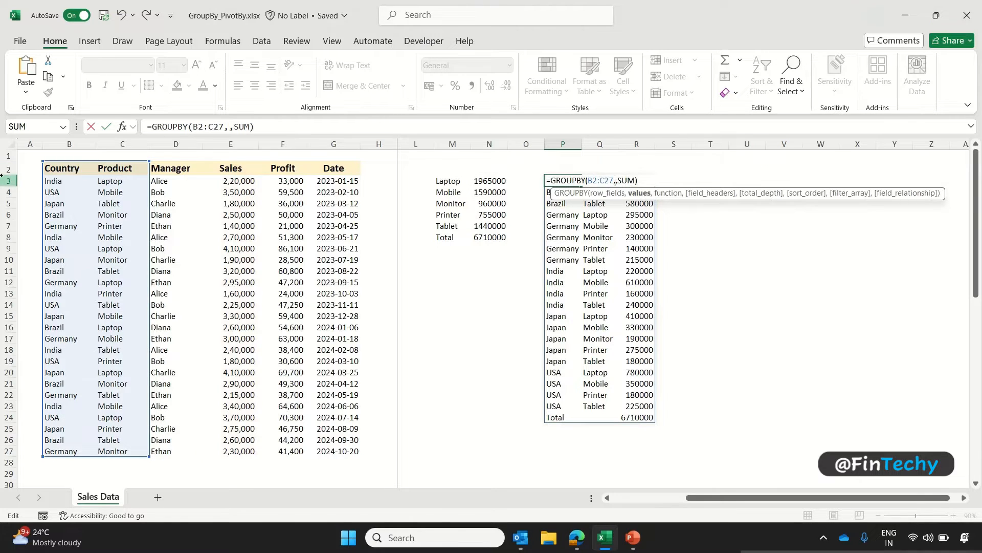
left_click(230, 169)
key("shift+Right")
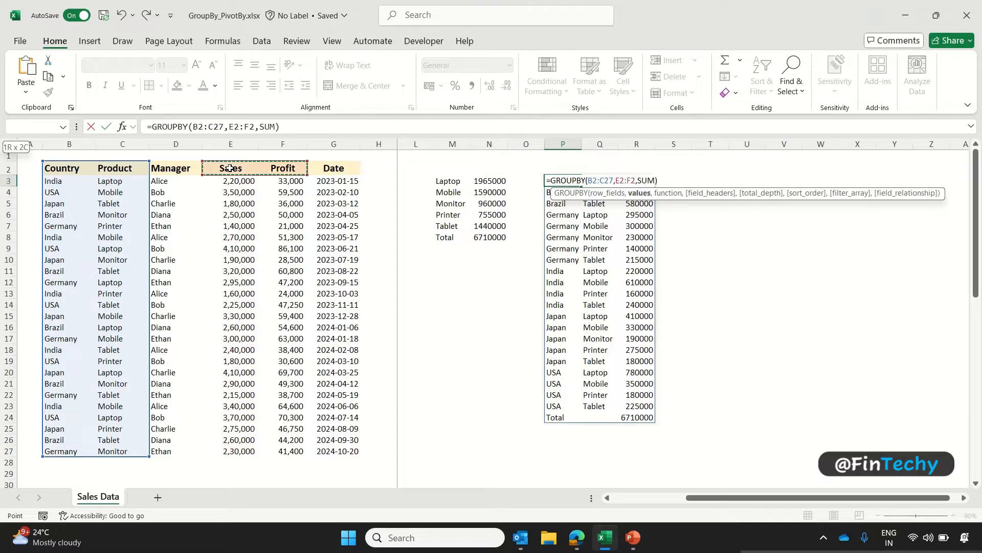
key("ctrl+shift+Down")
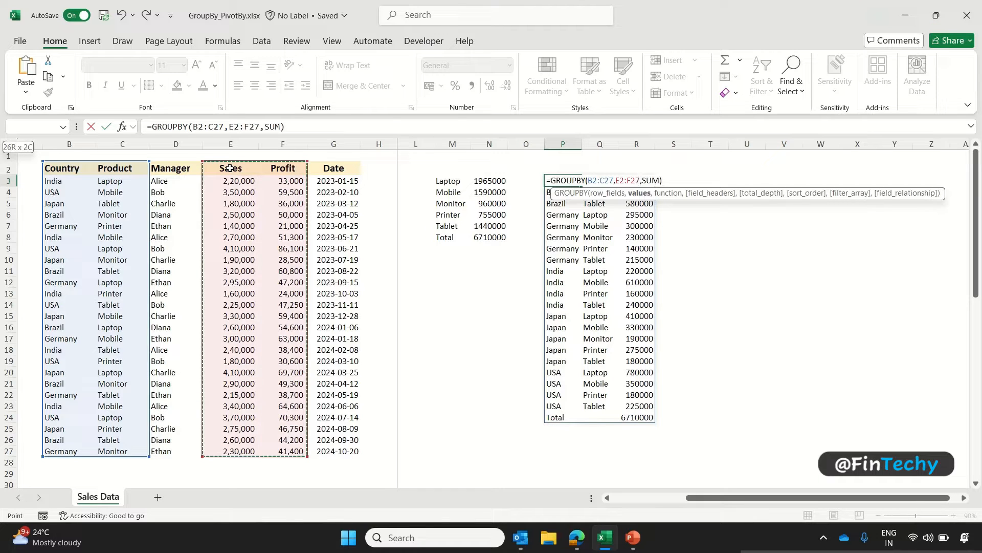
key("Return")
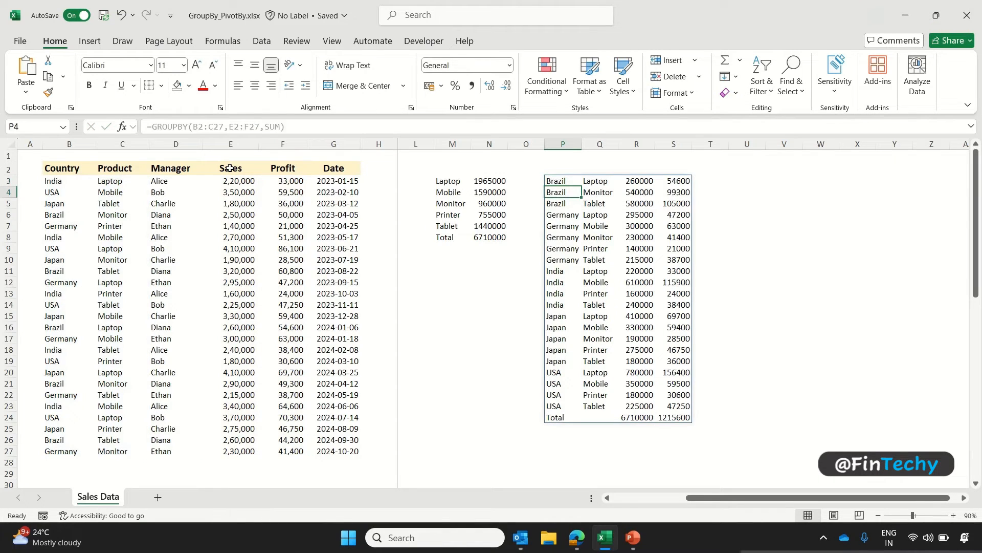
- Undo the change to the values argument of the P3 GROUPBY formula
key("Up")
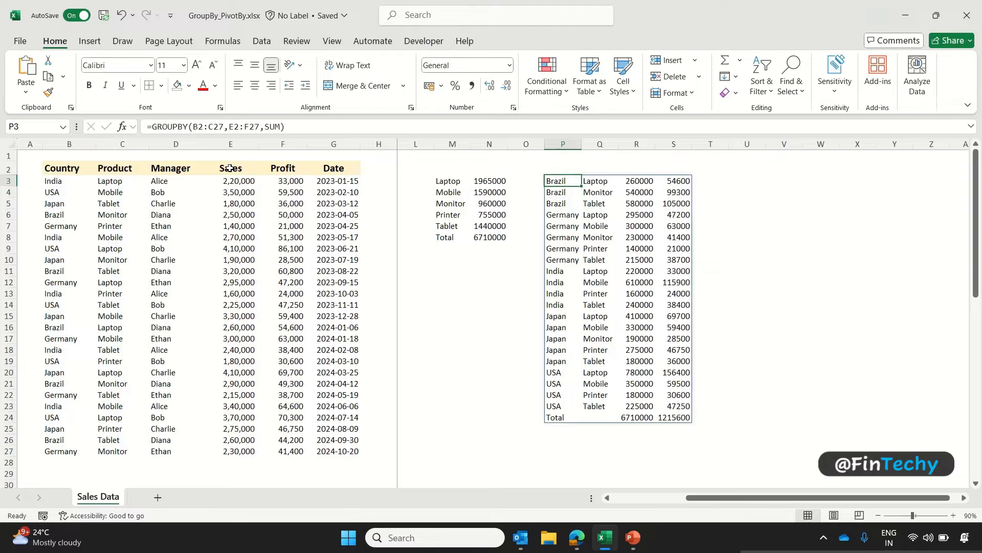
key("ctrl+z")
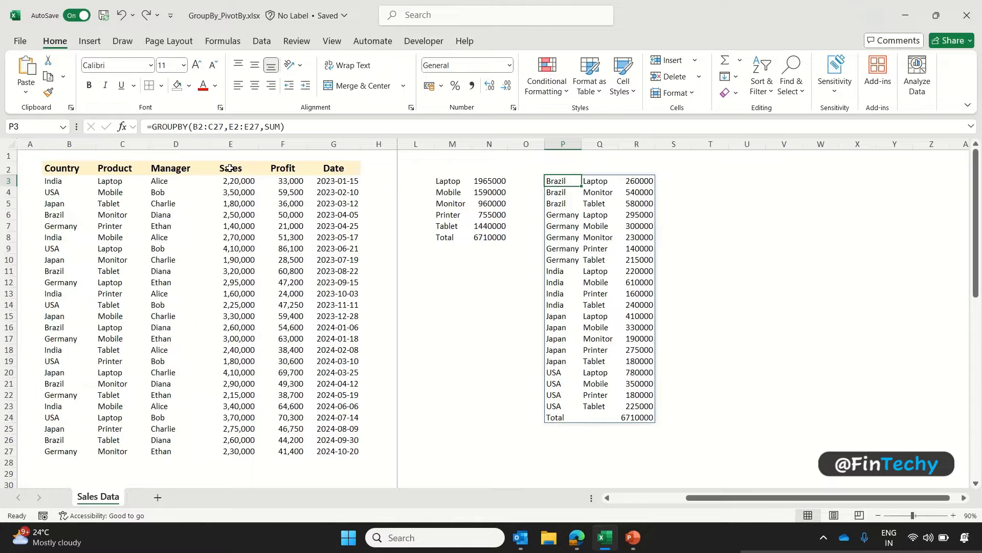
- Try to group by non-adjacent columns in the P3 GROUPBY formula by listing B2:C27 and the Date range G2:G27 separated by a comma
left_click(223, 126)
key("BackSpace")
key("BackSpace")
key("BackSpace")
key("BackSpace")
key("BackSpace")
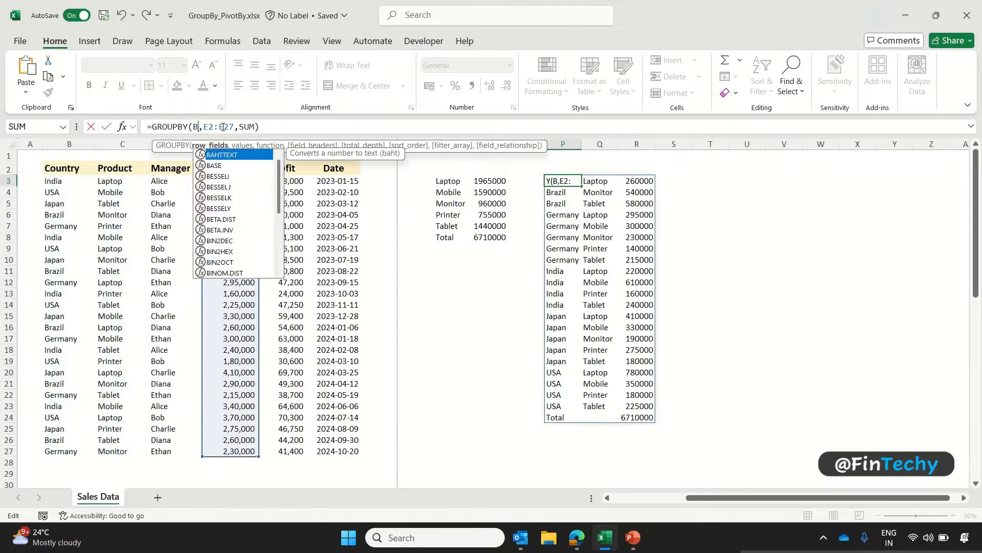
left_click(67, 169)
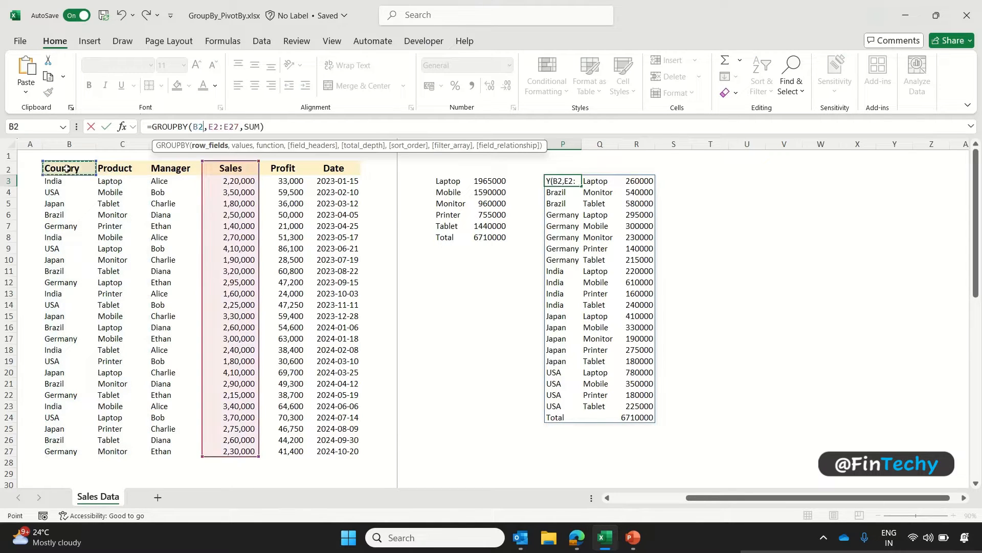
left_click_drag(67, 169, 128, 450)
type(",")
left_click_drag(332, 168, 327, 450)
key("Return")
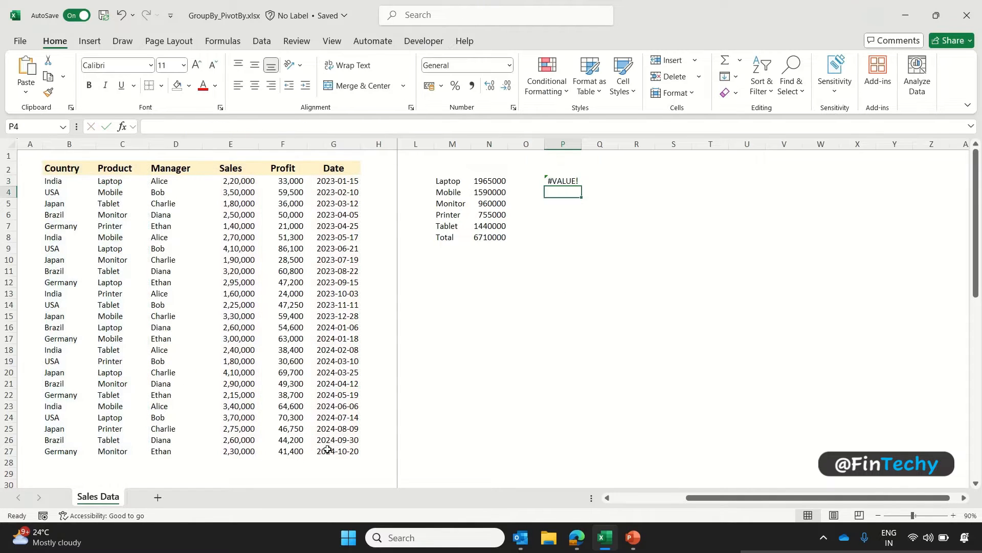
- Undo the attempt to add the Date column to the P3 GROUPBY formula
key("Up")
key("ctrl+z")
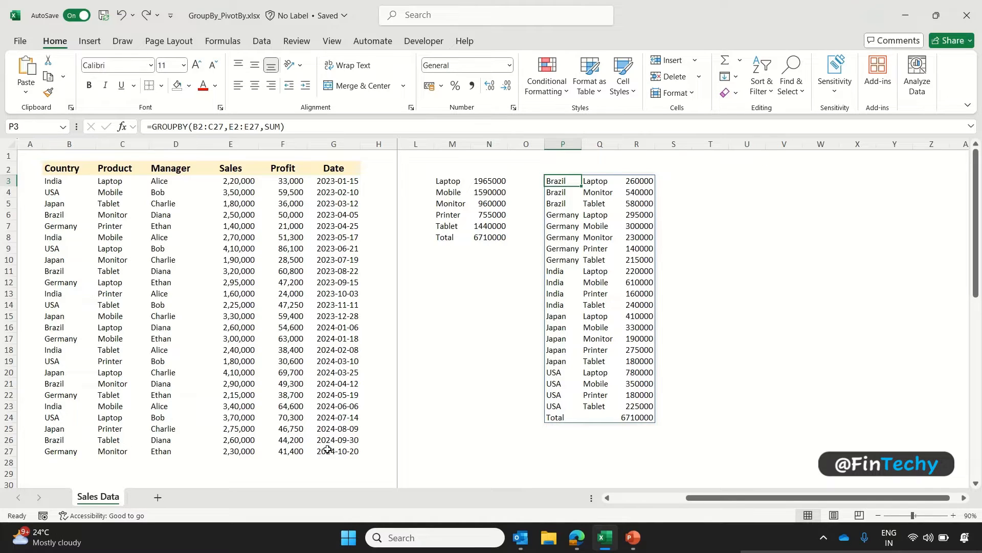
- Replace the row fields of the P3 GROUPBY formula with HSTACK(B2:C27,G2:G27) to combine Country, Product and Date
key("F2")
left_click(194, 127)
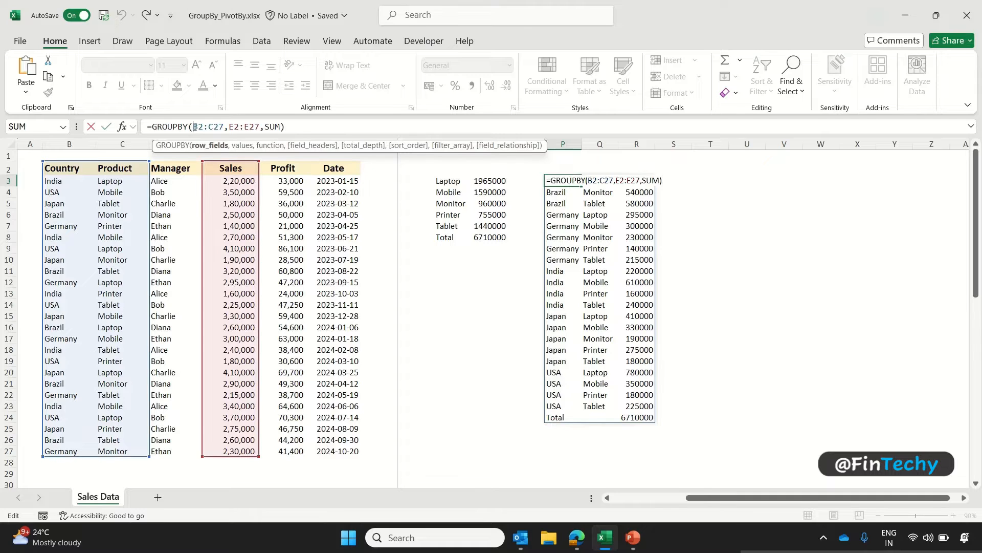
type("hstac")
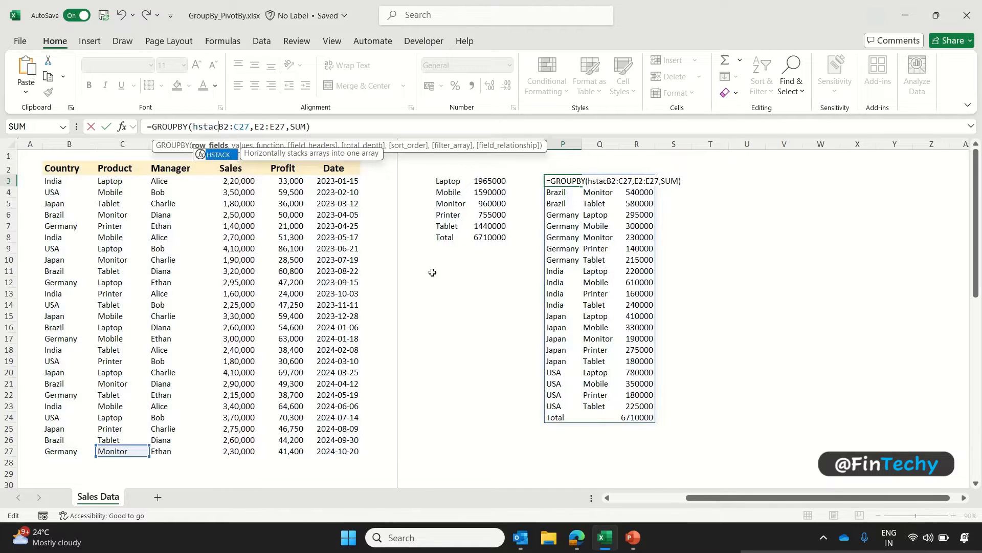
key("Tab")
type(",")
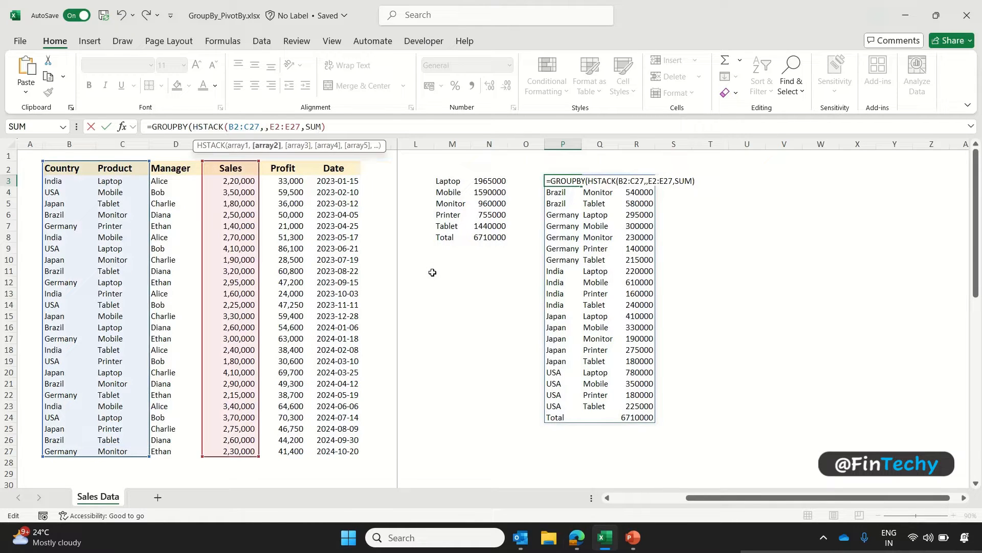
left_click_drag(335, 169, 338, 447)
type(")")
key("ctrl+Return")
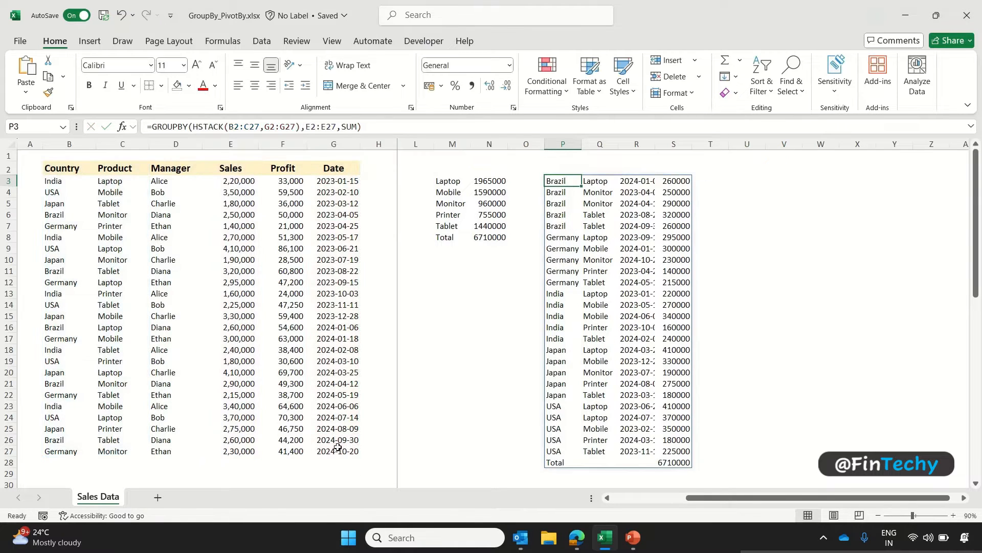
- Autofit column R to the GROUPBY dates and select the date column of the result from R3 down
double_click(656, 147)
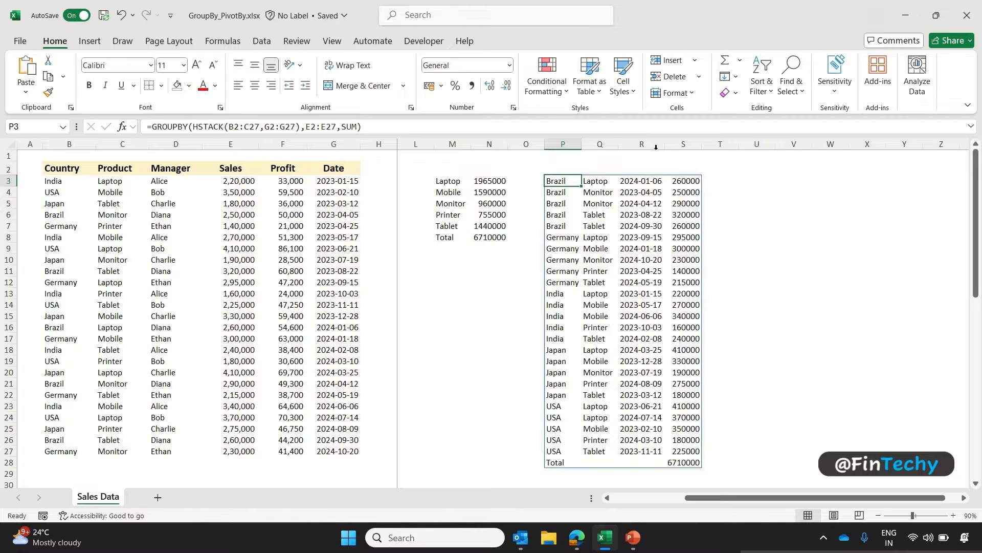
left_click(640, 181)
key("ctrl+shift+Down")
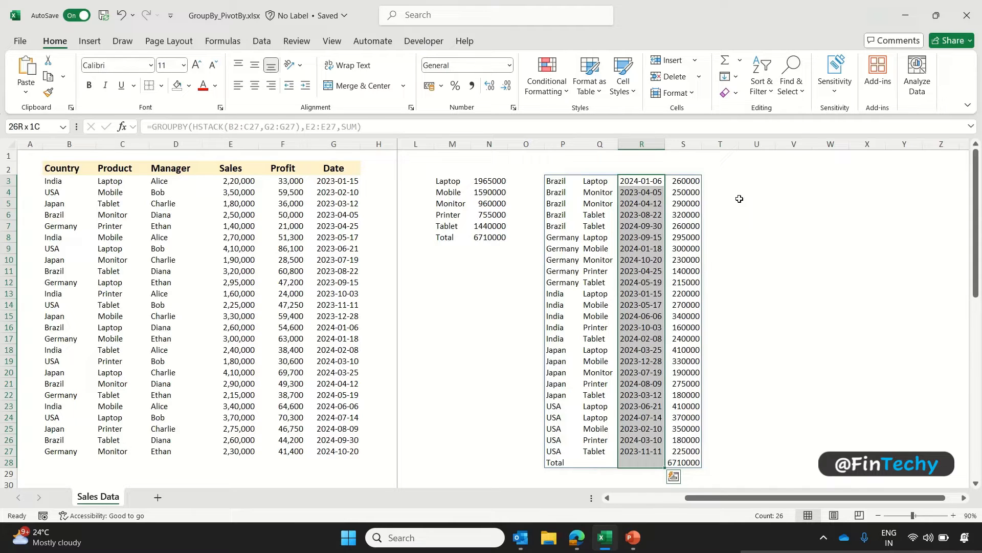
- Enter the sample numbers 1, 2 and 3 in cells U4 to U6
left_click(755, 190)
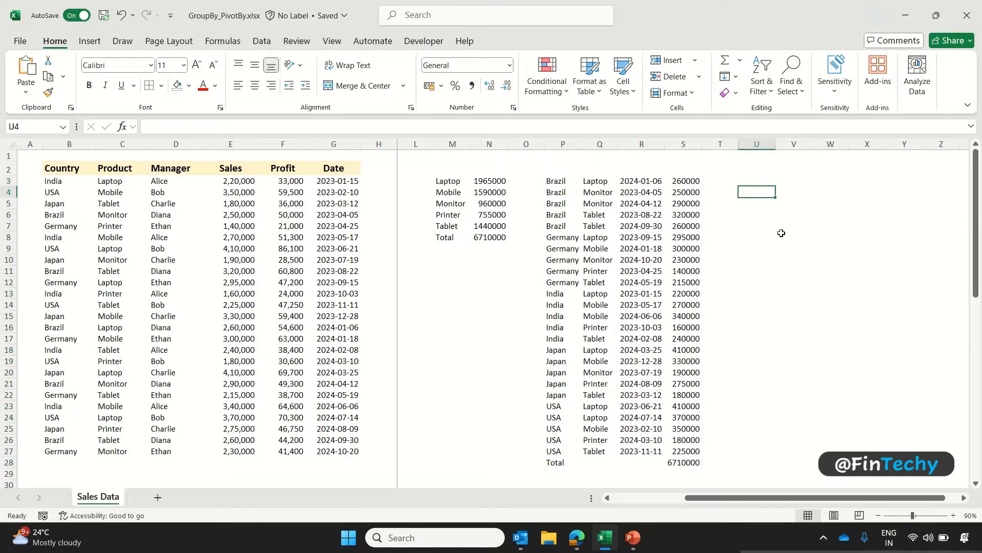
type("1")
key("Return")
type("2")
key("Return")
type("3")
key("Return")
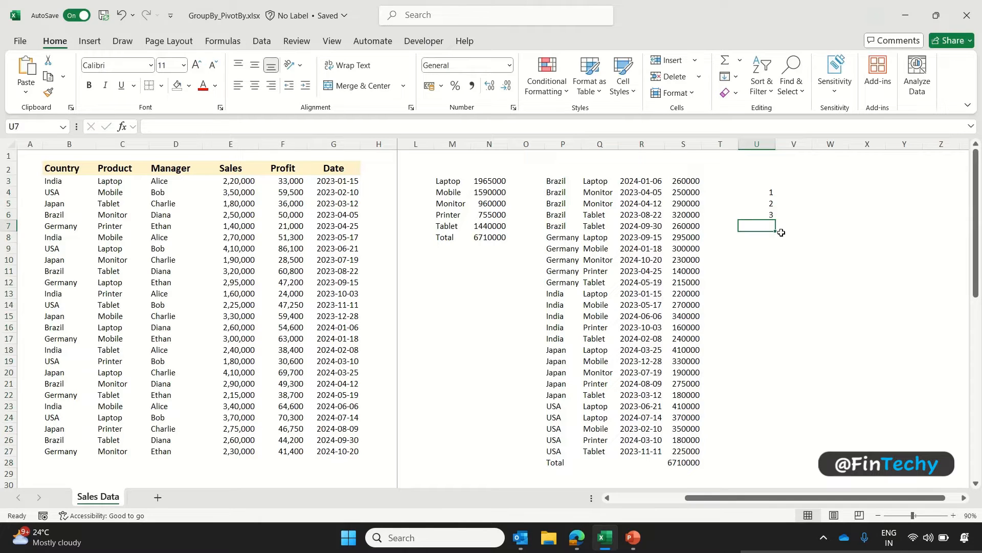
- Enter the sample numbers 4, 5 and 6 in cells X4 to X6
left_click(869, 192)
type("4")
key("Return")
type("5")
key("Return")
type("6")
key("Return")
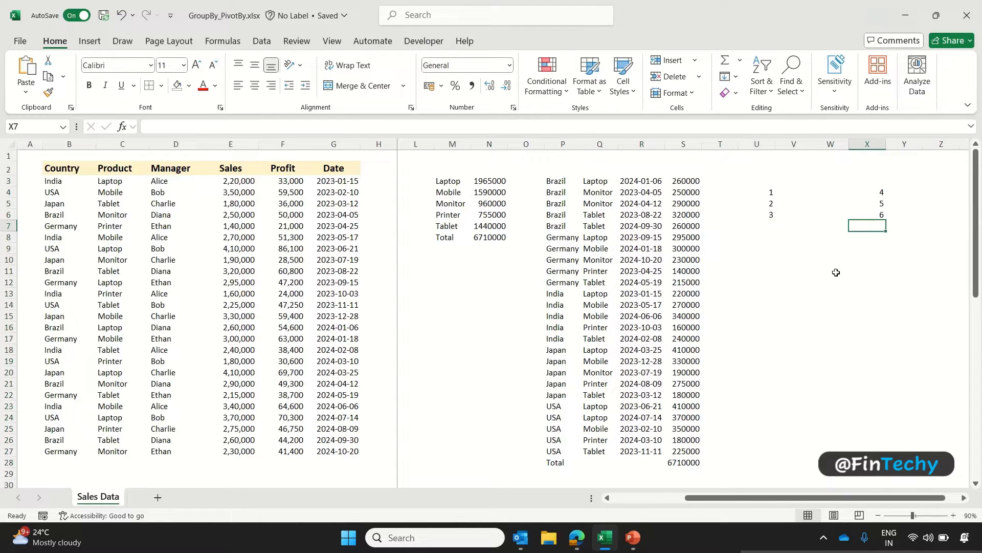
- Combine the two sample lists side by side in cell U10 with the formula =HSTACK(U4:U6,X4:X6)
left_click(779, 262)
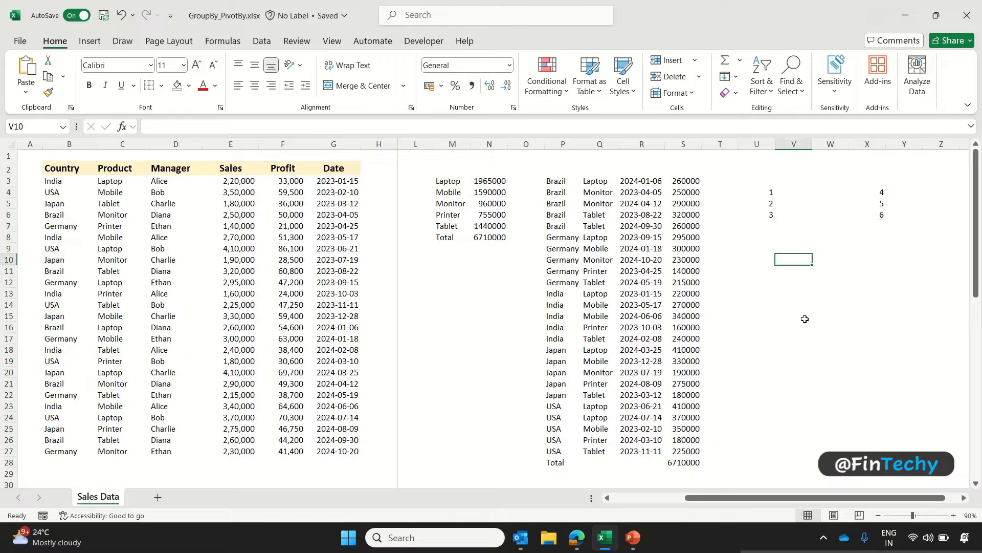
key("Left")
type("=HSTACK(")
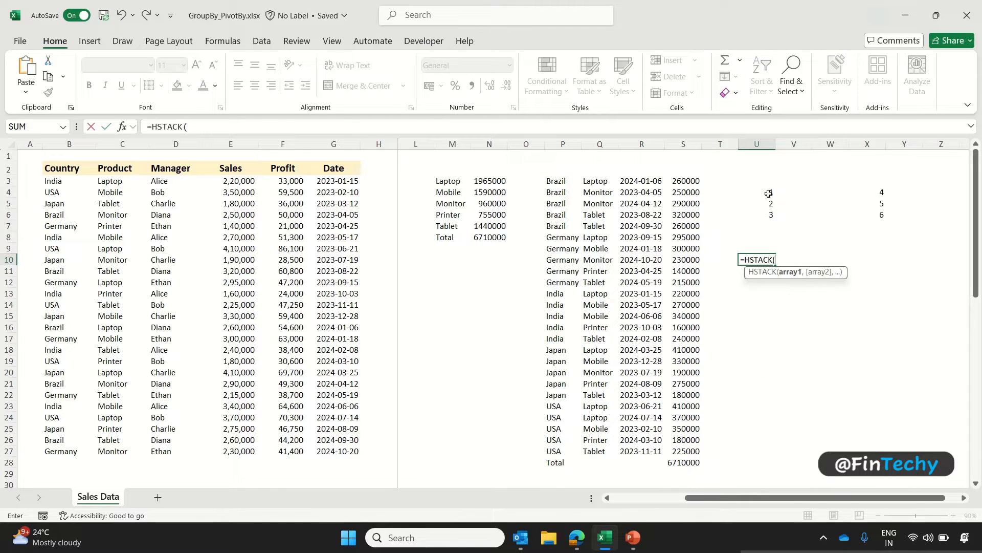
left_click_drag(768, 191, 770, 214)
type(",")
left_click(883, 192)
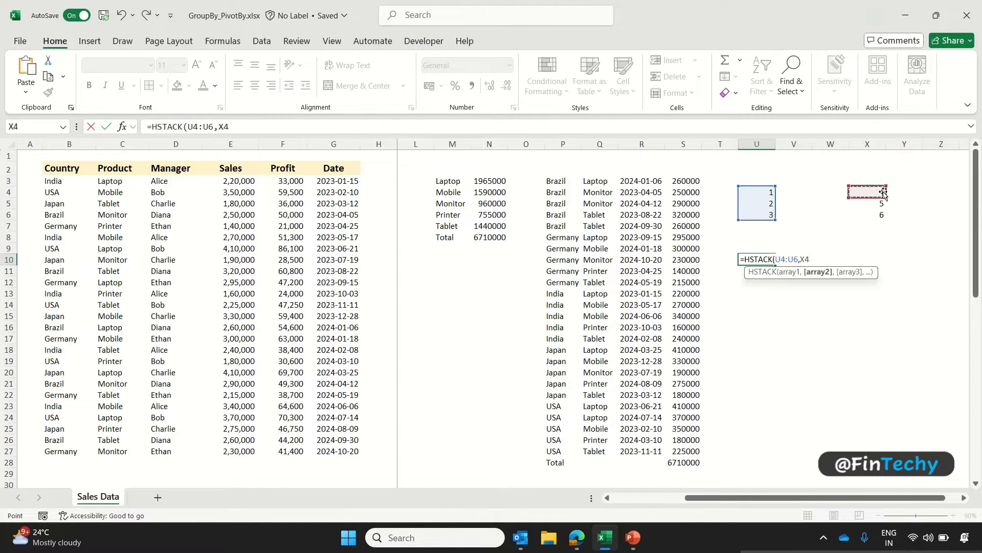
key("ctrl+shift+Down")
key("Return")
key("Up")
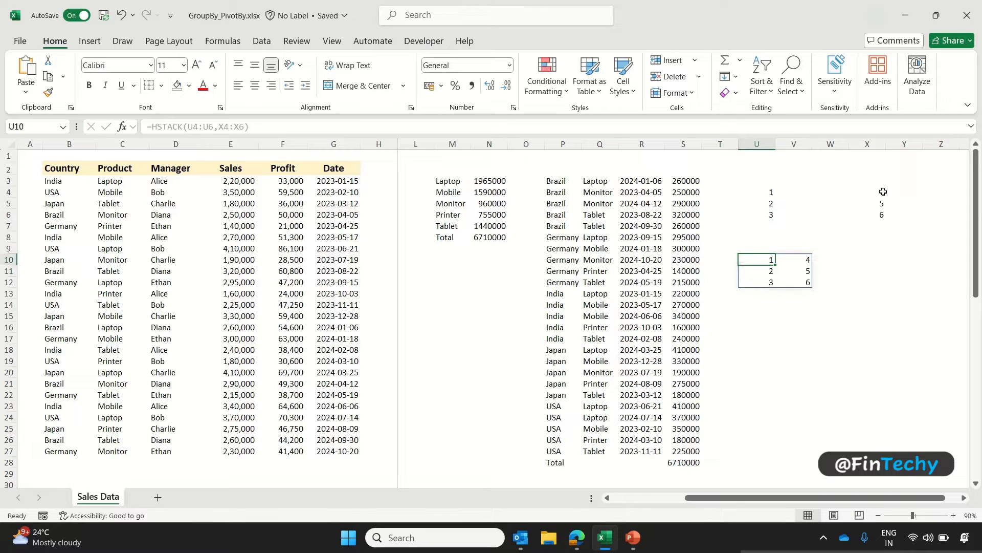
- Stack the two sample lists vertically in cell U15 with the formula =VSTACK(U4:U6,X4:X6)
key("Down")
key("Down")
key("Down")
key("Down")
key("Down")
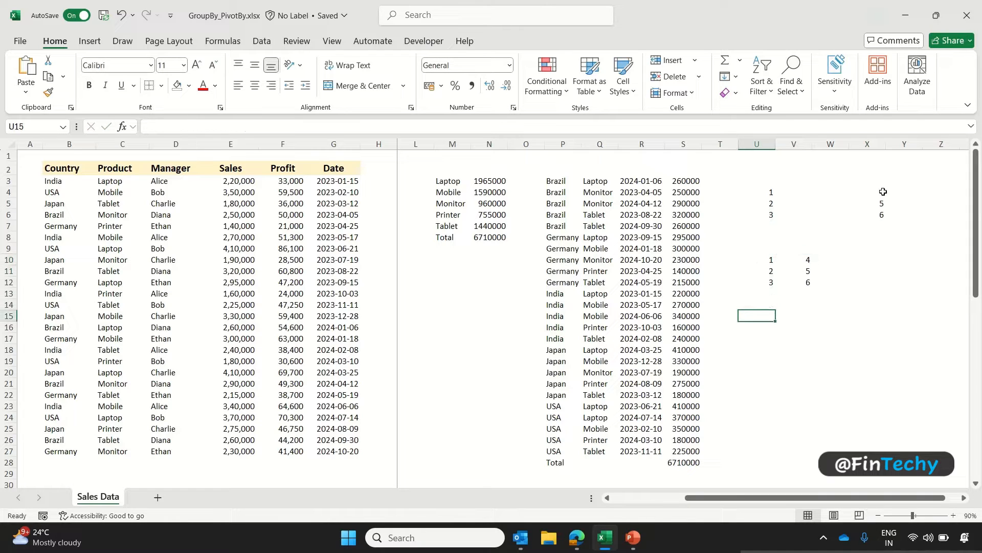
type("=vstac")
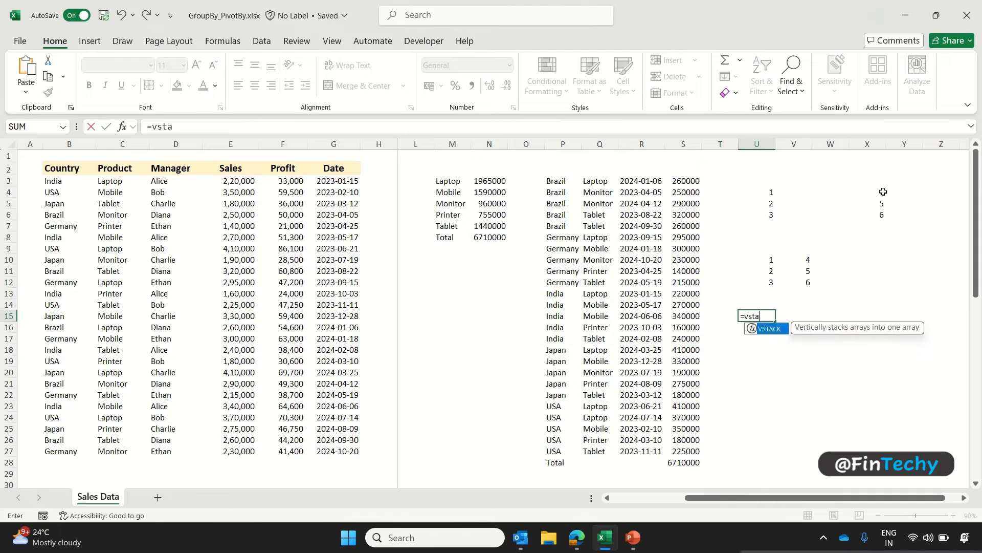
key("Tab")
left_click_drag(766, 215, 766, 192)
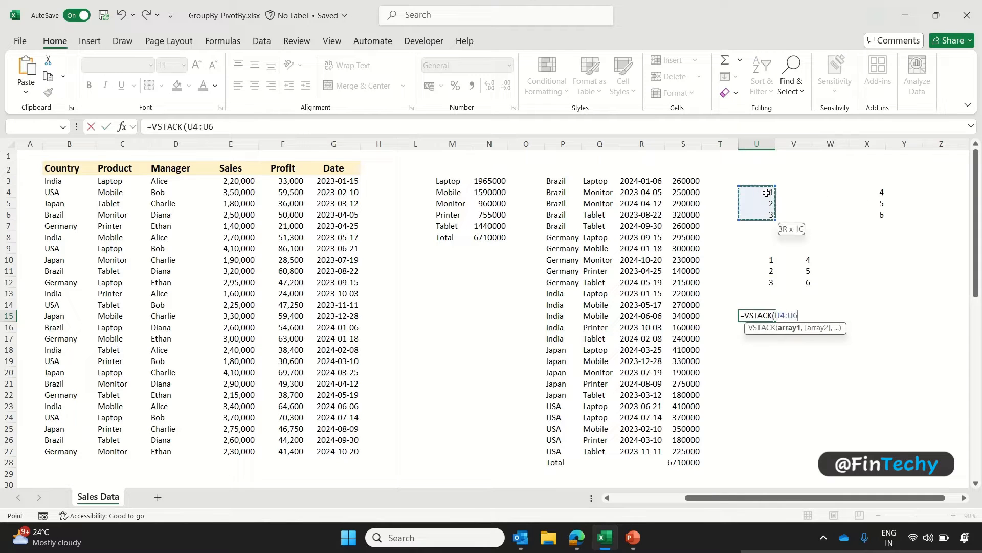
type(",")
left_click_drag(881, 192, 881, 215)
type(")")
key("Return")
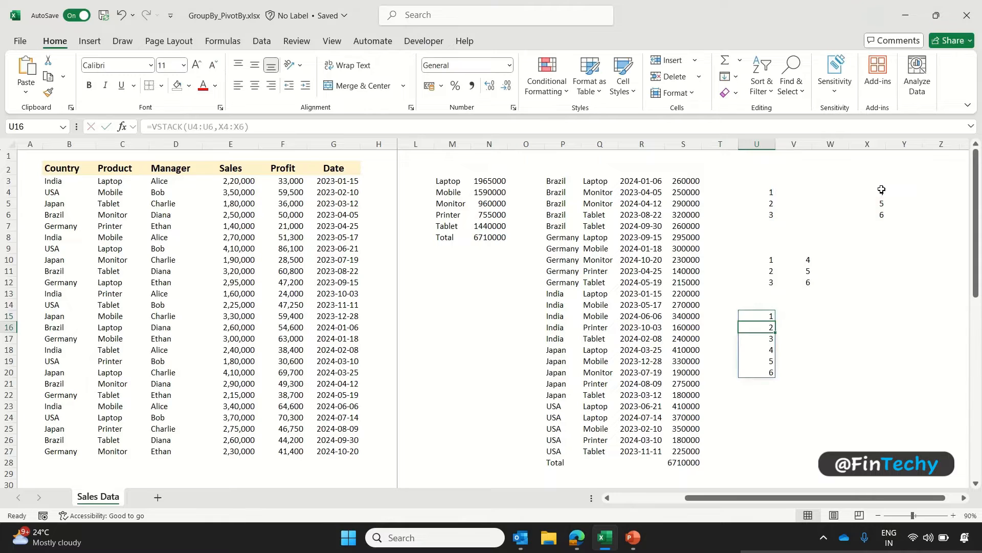
key("Up")
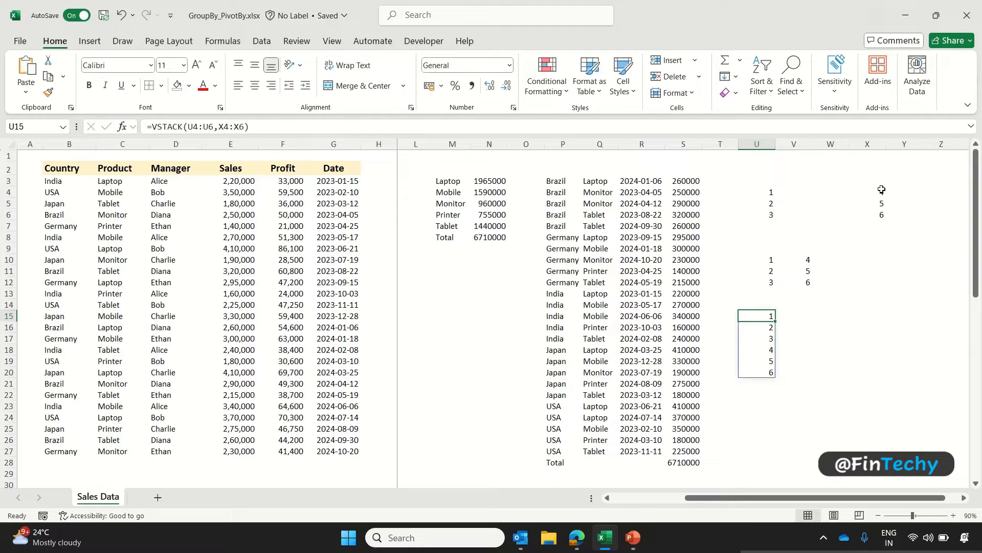
- Clear the sample numbers together with the HSTACK and VSTACK results from columns U to X
left_click_drag(758, 193, 897, 378)
key("Delete")
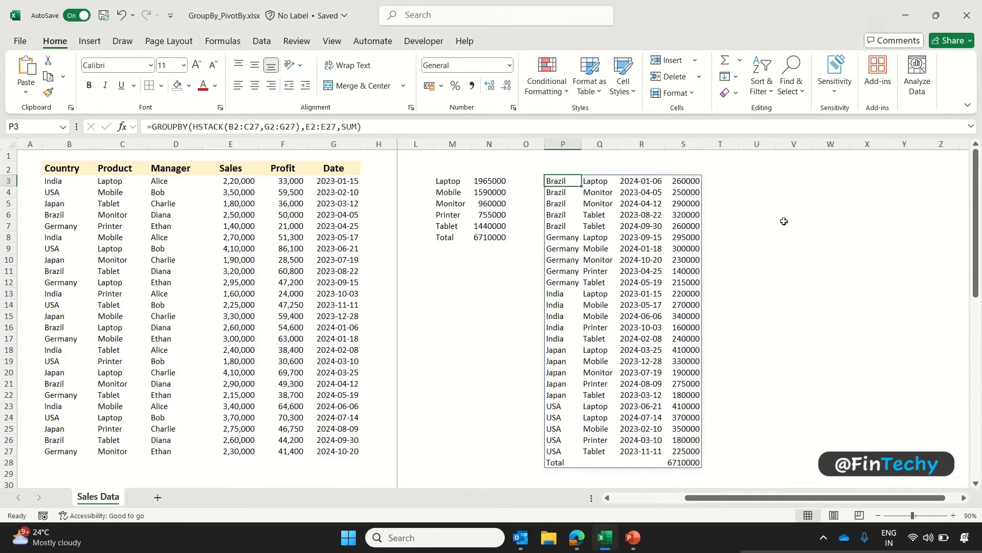
- Open the GROUPBY formula in cell P3 for editing and remove its SUM function argument
left_click(795, 181)
key("Right")
key("Right")
key("Right")
key("Right")
key("Right")
key("Right")
key("Right")
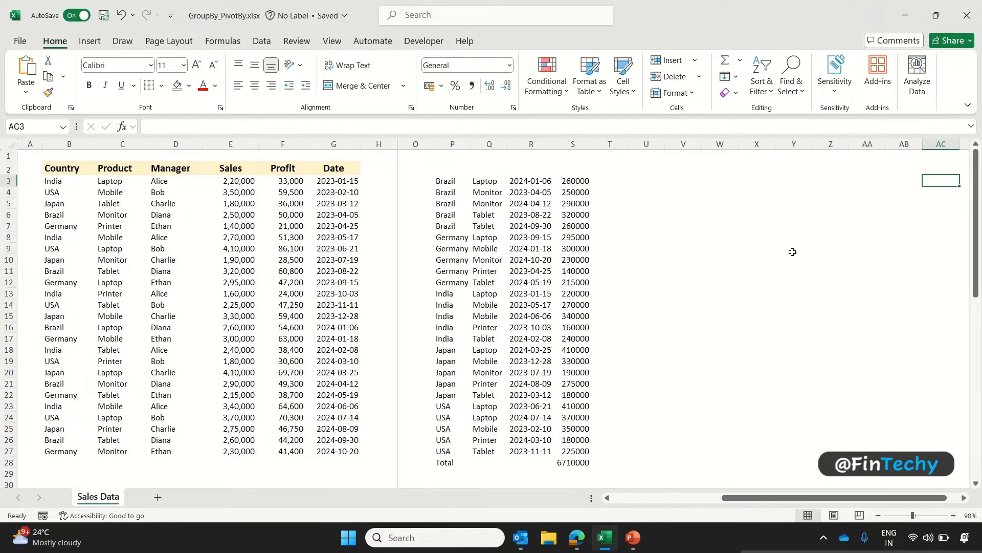
left_click(448, 184)
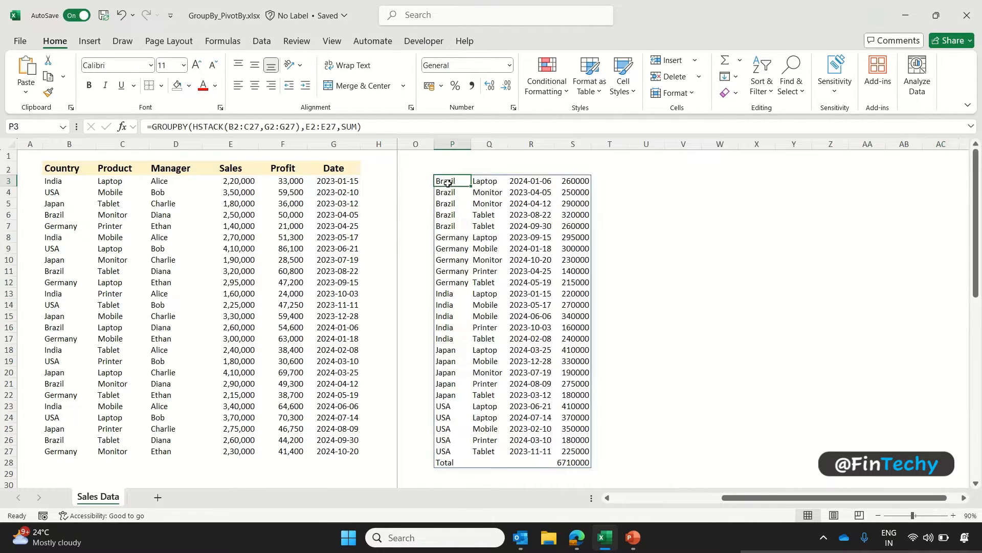
double_click(447, 183)
key("Left")
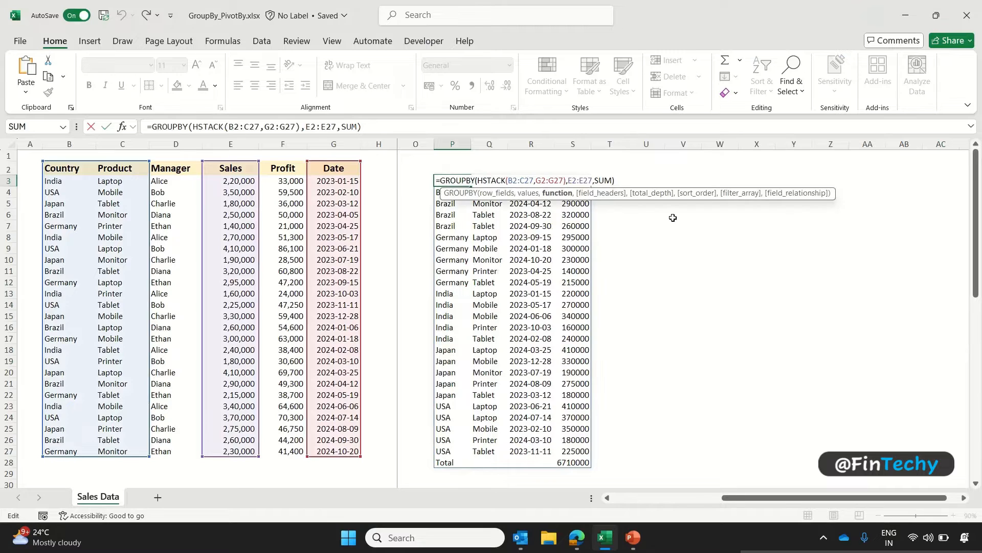
key("BackSpace")
key("BackSpace")
key("BackSpace")
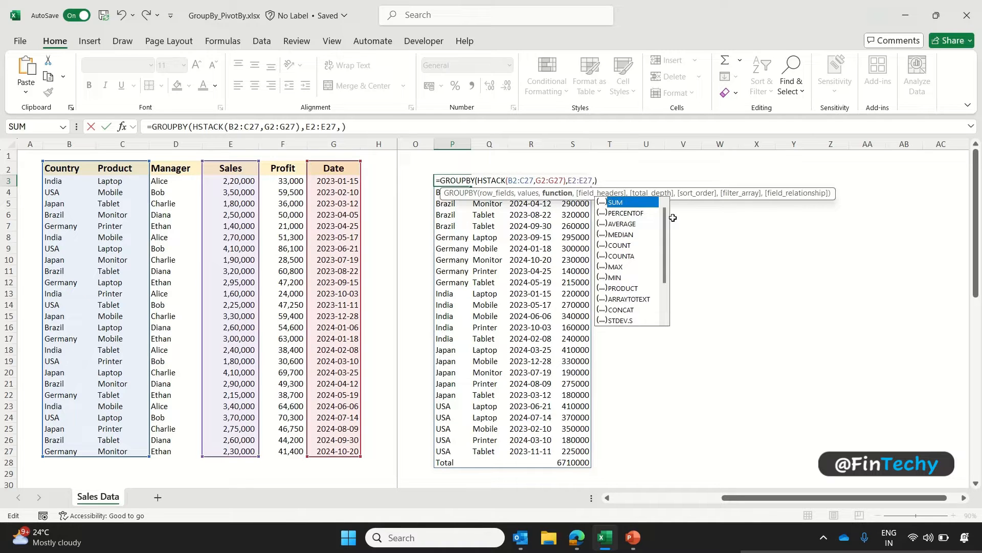
- Examine the aggregation functions offered for the GROUPBY function argument, down to LAMBDA
key("Down")
key("Down")
key("Down")
key("Down")
key("Down")
key("Down")
key("Down")
key("Down")
key("Down")
key("Down")
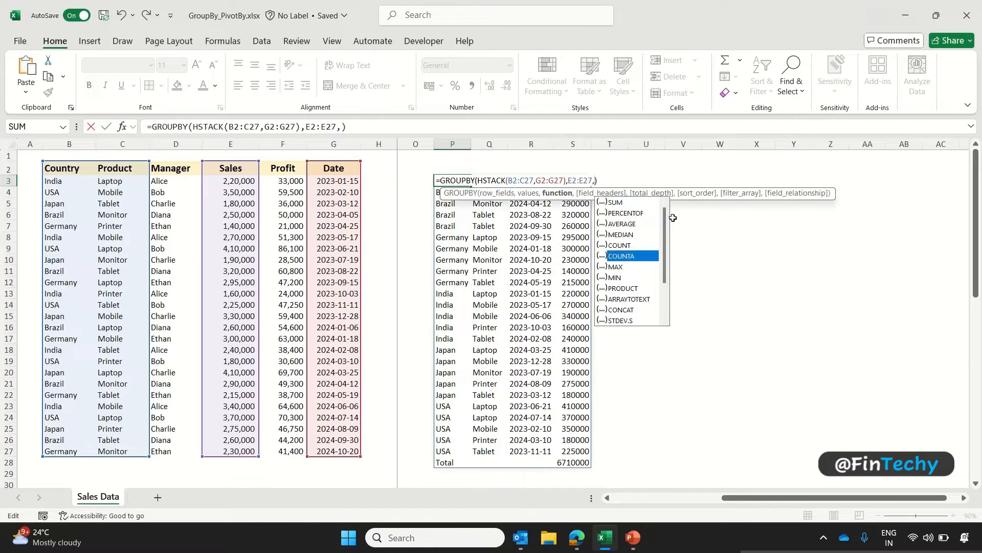
key("Down")
key("Down")
key("Down")
key("Down")
key("Down")
key("Down")
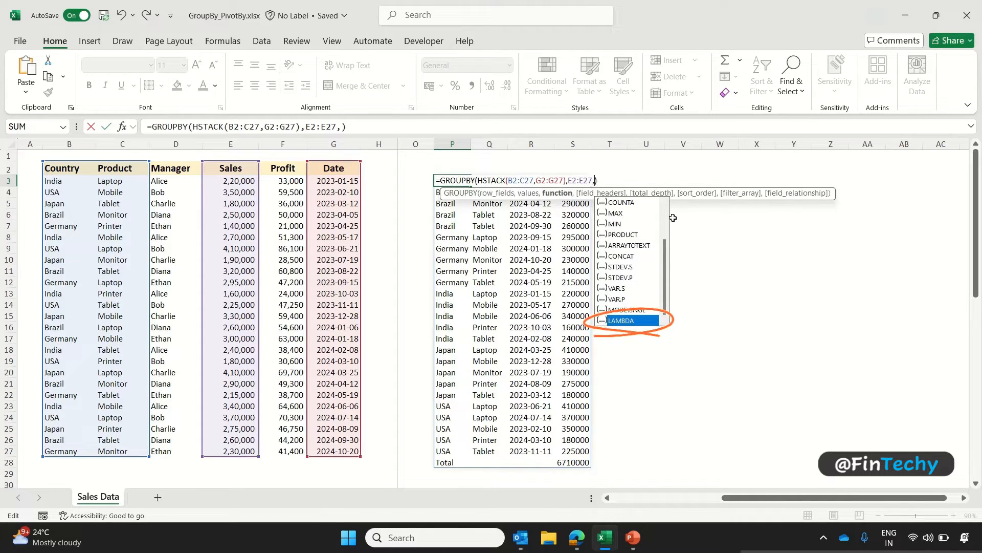
- Choose SUM again as the function argument and commit the GROUPBY formula in cell P3
key("Up")
key("Up")
key("Up")
key("Up")
key("Up")
key("Up")
key("Up")
key("Up")
key("Up")
key("Up")
key("Up")
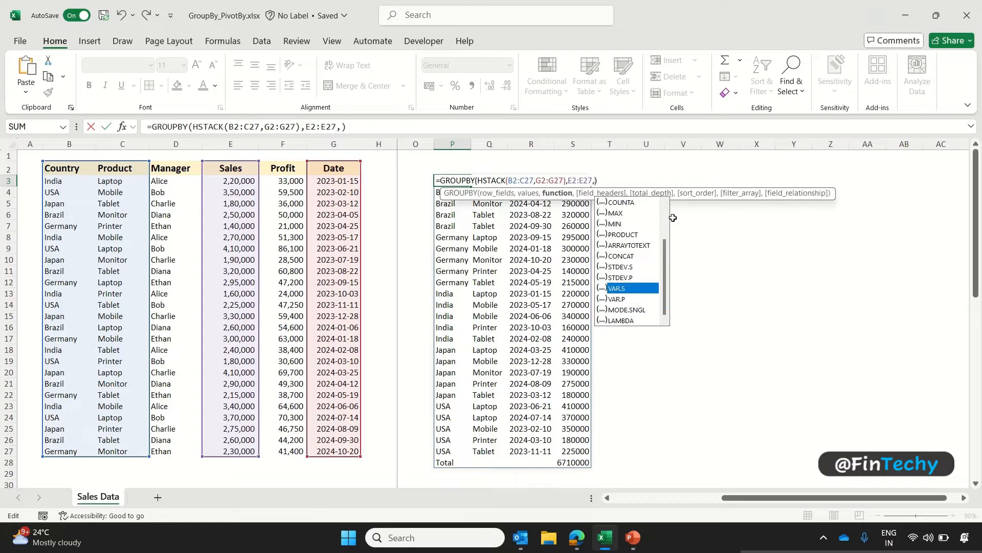
key("Up")
key("Up")
key("Up")
key("Up")
key("Up")
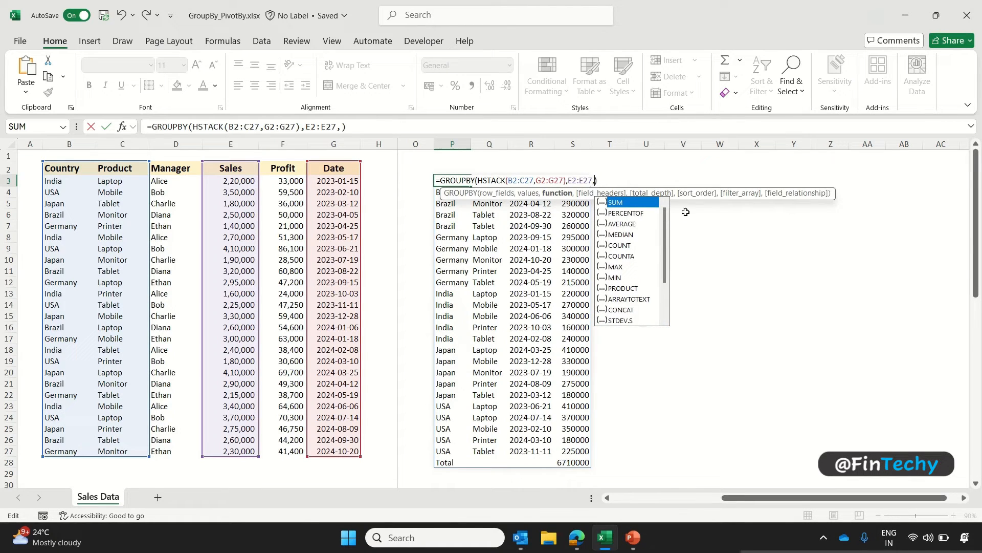
key("Tab")
key("ctrl+Return")
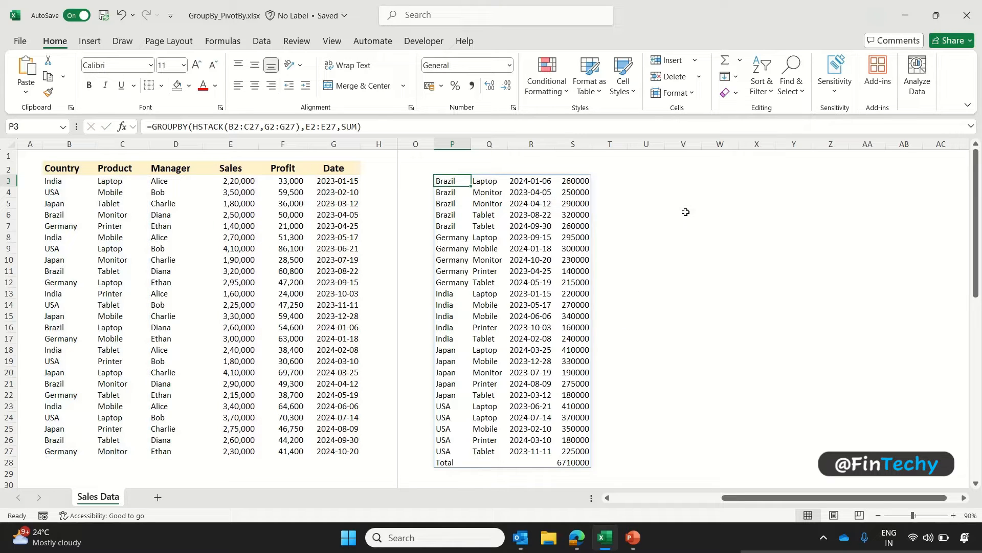
- Start a GROUPBY formula in cell V3 with C2:C27 as the row fields and E2:E27 as the values
key("Right")
key("Right")
key("Right")
key("Right")
key("Right")
key("Right")
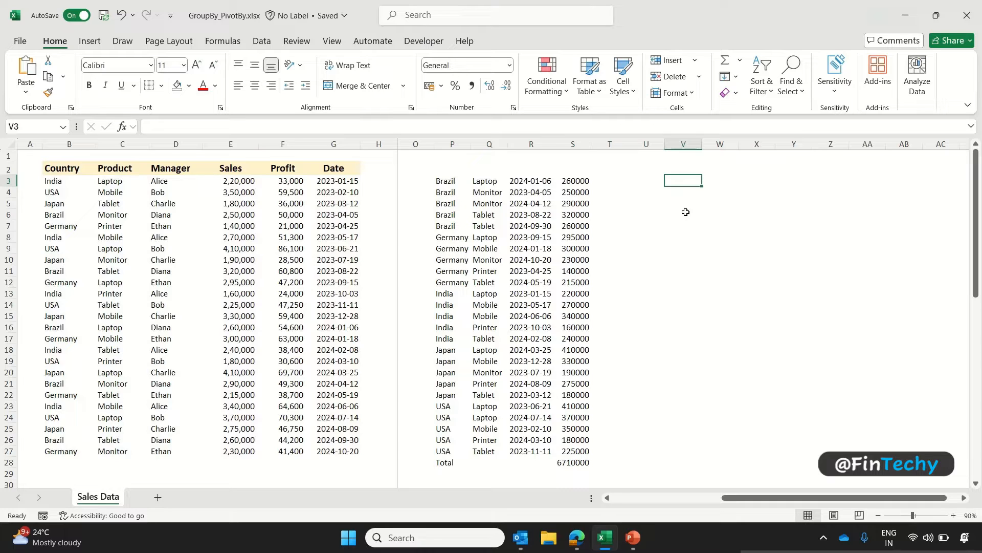
type("=GROUPBY(")
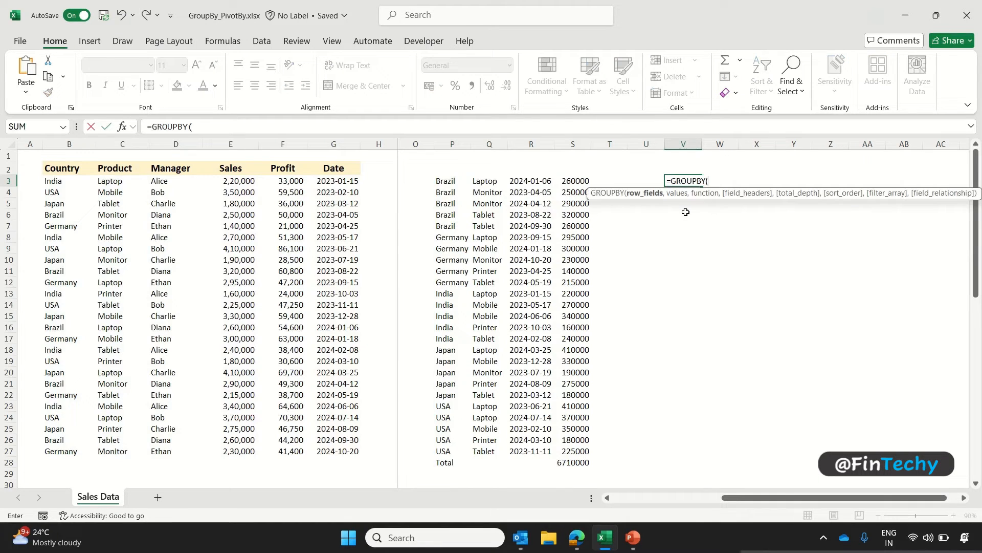
left_click(129, 169)
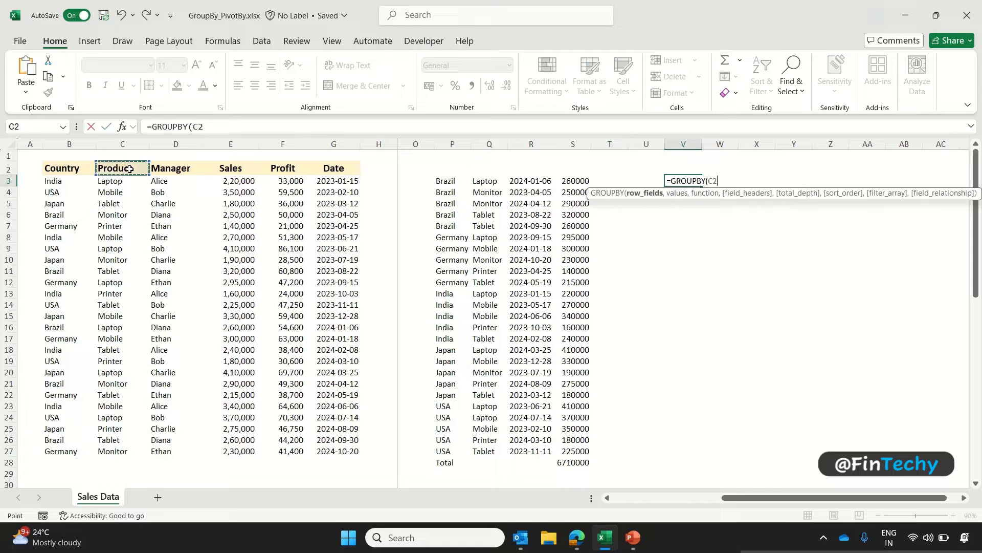
key("ctrl+shift+Down")
type(",")
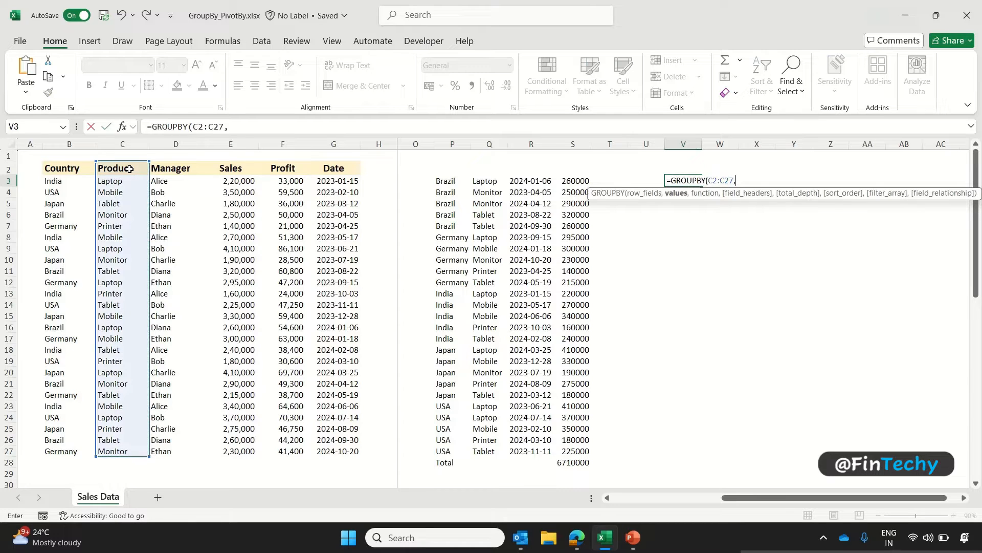
left_click(230, 176)
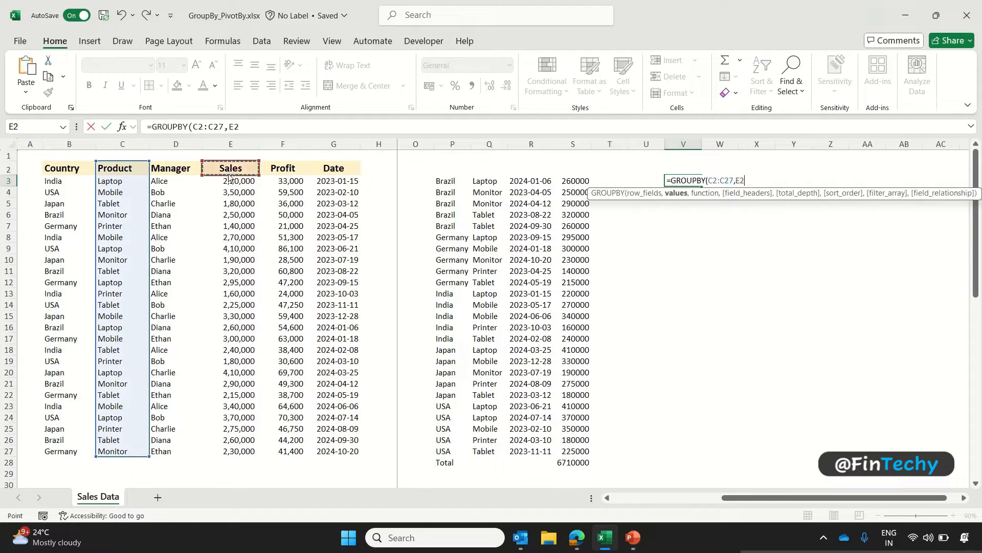
key("ctrl+shift+Down")
type(",")
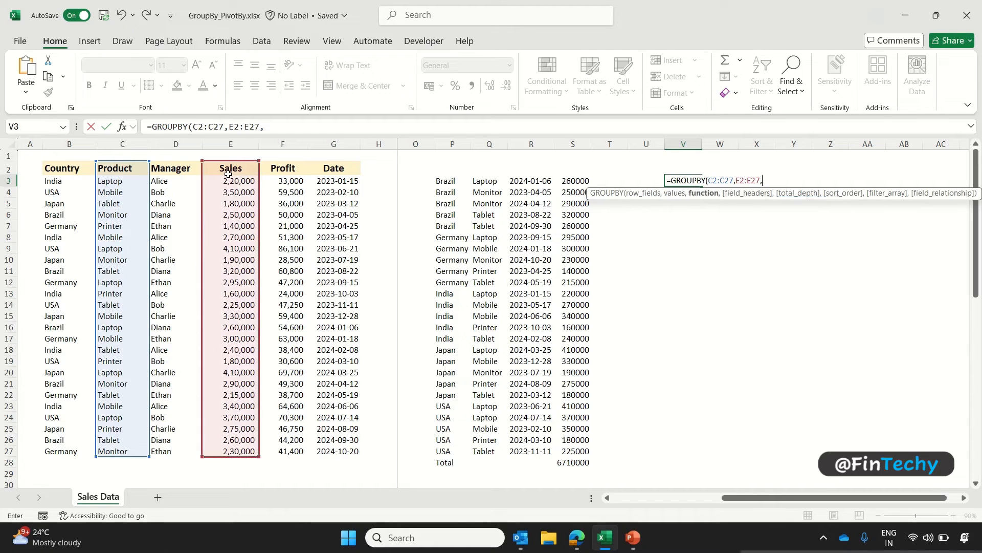
- Complete the V3 formula with HSTACK(SUM,LAMBDA(s,SUM(s)/1000)) as its function argument
type("HSTACK(SUM,")
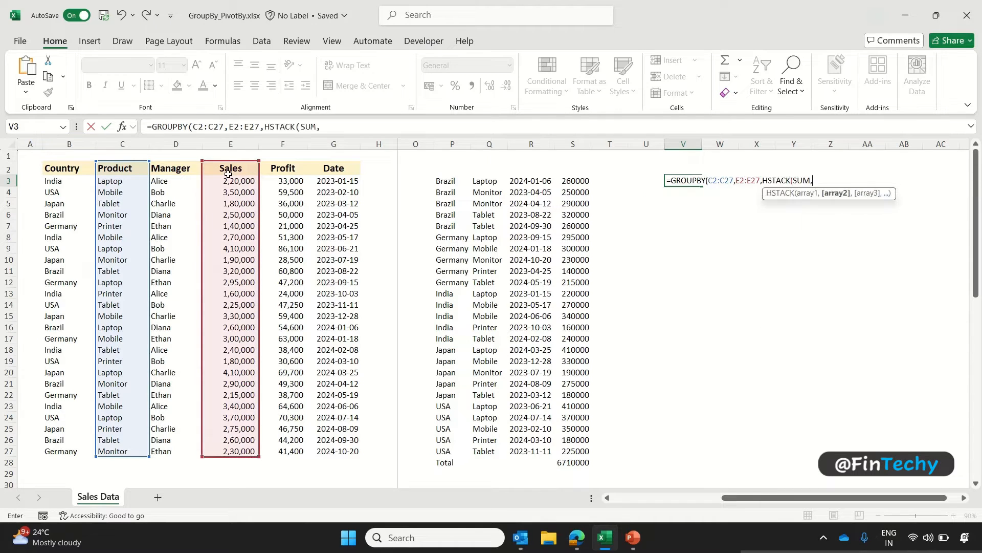
type("LAMBDA(s,")
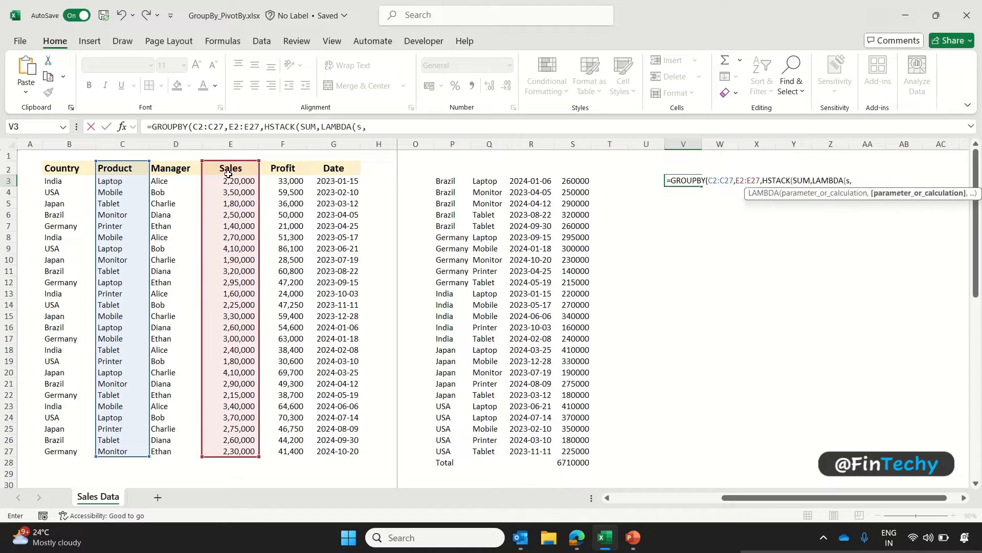
type("SUM")
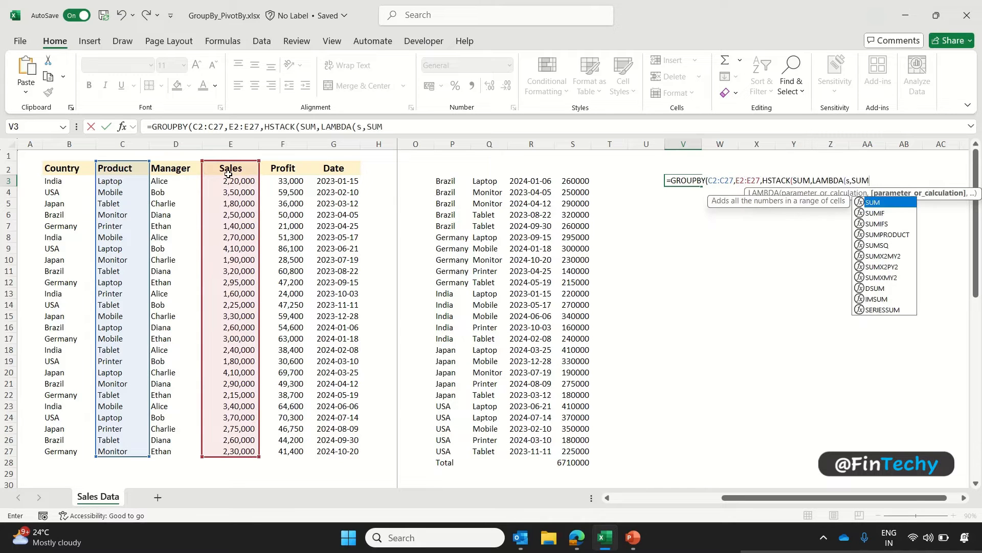
type("(s)")
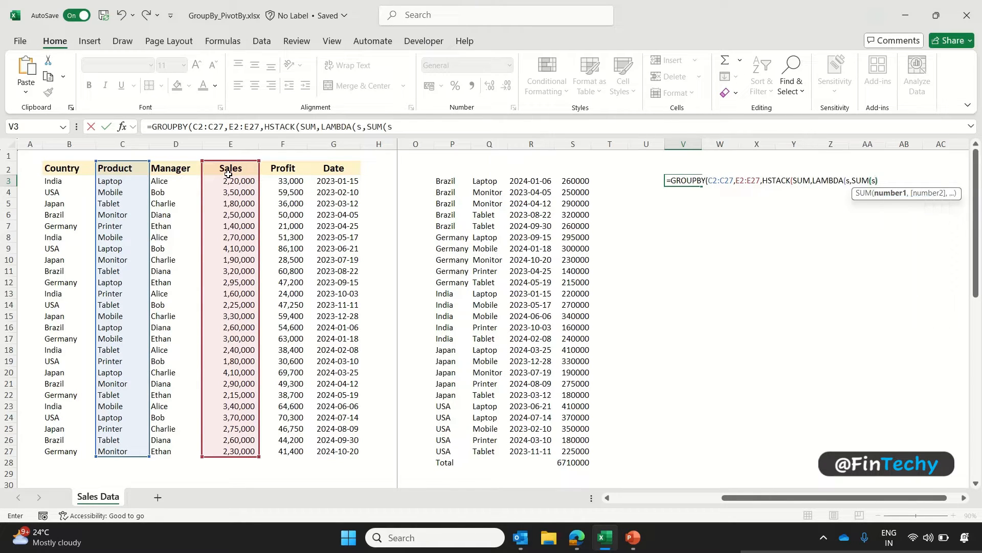
type("/1000)))")
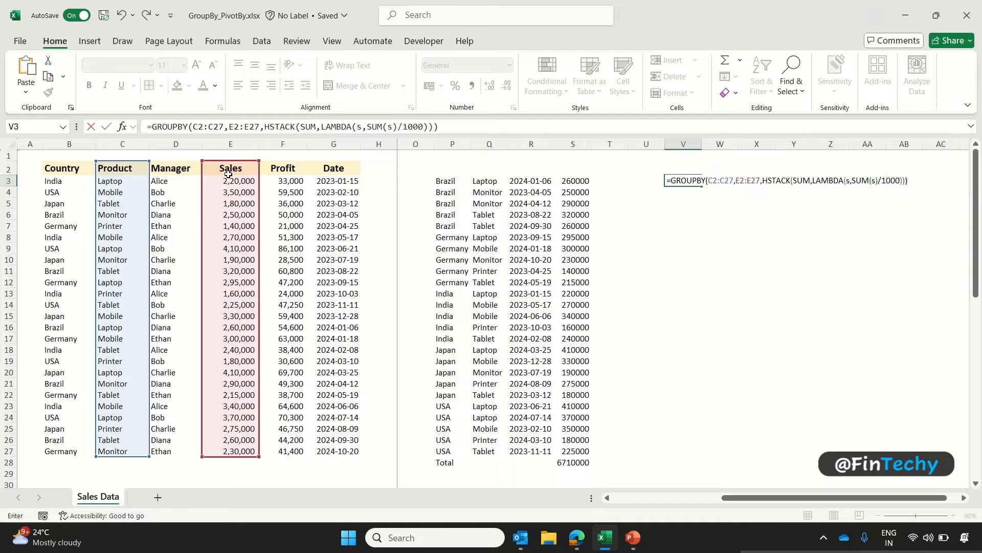
key("ctrl+Return")
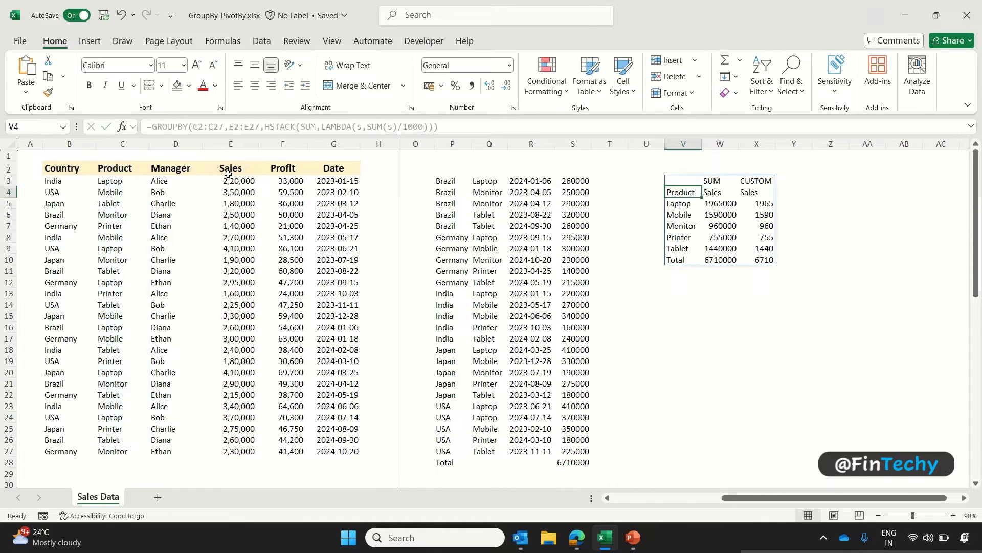
- Reopen the GROUPBY formula in V3 to examine its HSTACK and LAMBDA parts, leaving it as written
key("F2")
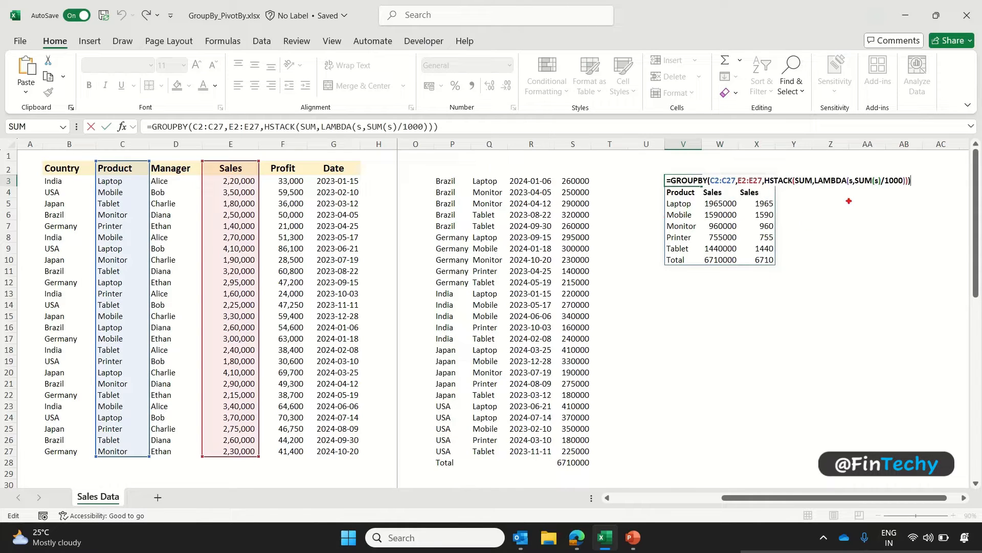
left_click_drag(855, 169, 916, 190)
left_click_drag(763, 172, 797, 188)
key("Return")
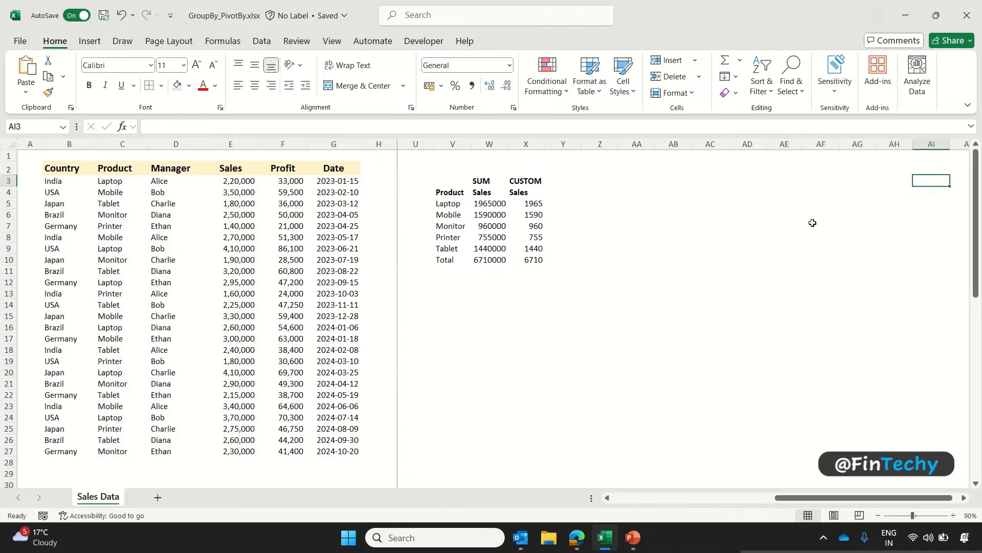
- Start a GROUPBY formula in cell AA3 and review its argument list, including the optional field_headers argument
left_click(635, 181)
type("=")
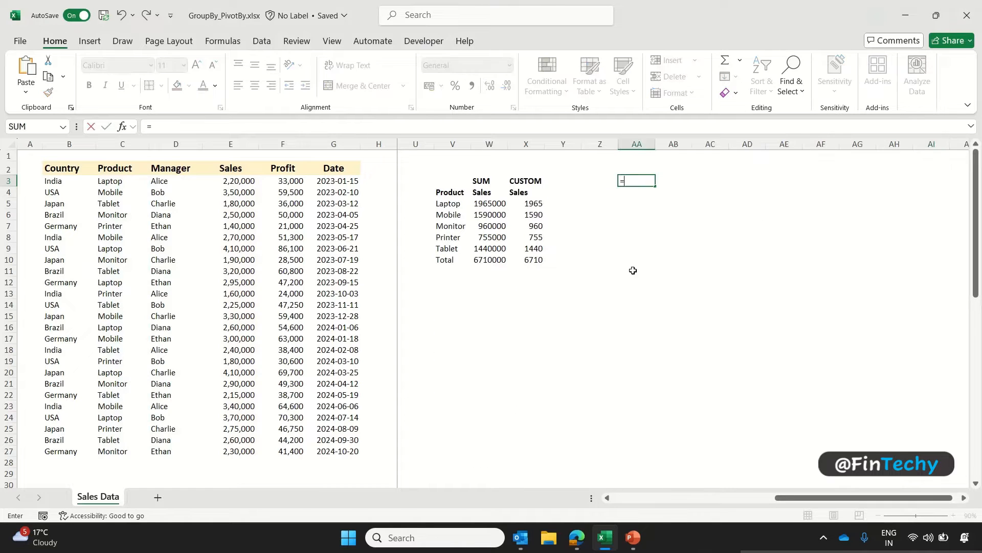
type("gr")
key("Tab")
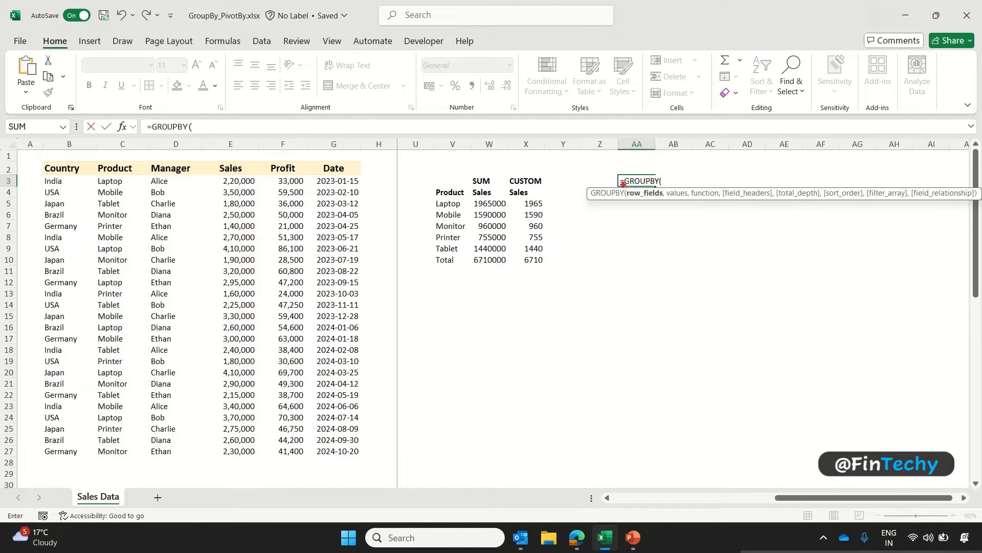
left_click_drag(623, 184, 723, 204)
mouse_move(721, 180)
left_mouse_down()
mouse_move(885, 204)
mouse_move(980, 205)
left_mouse_up()
left_click_drag(720, 180, 777, 207)
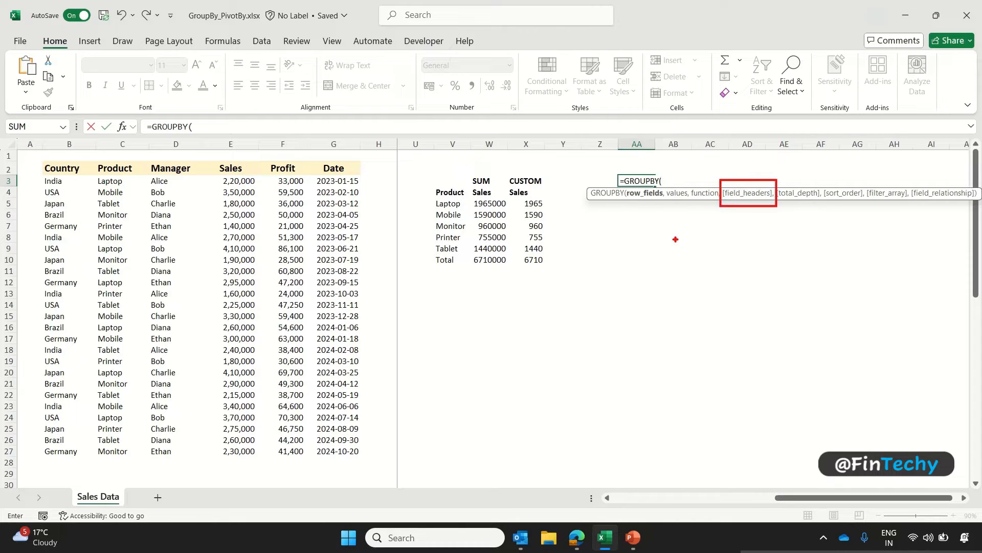
key("Escape")
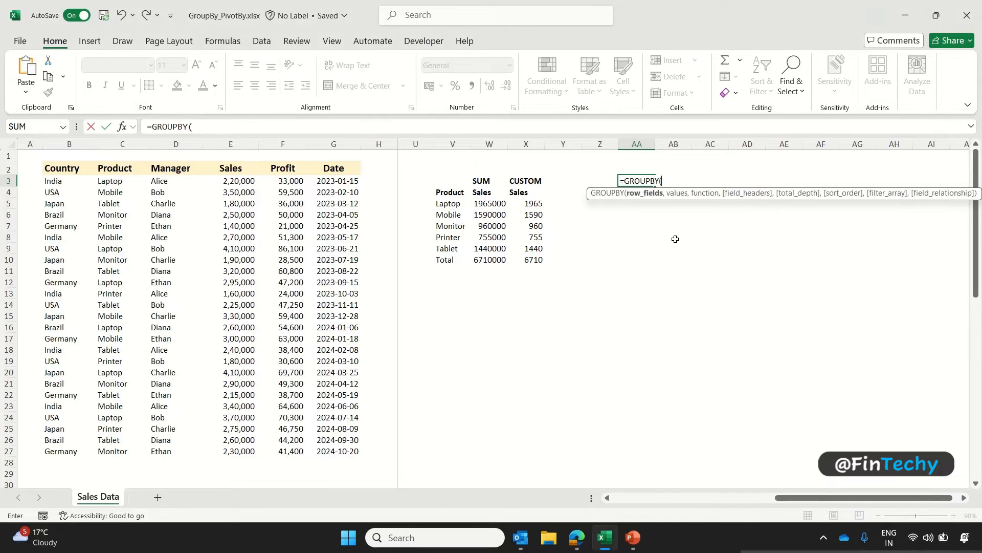
- Enter B2:C27 as the row fields and E2:E27 as the values in the AA3 GROUPBY formula
left_click_drag(77, 169, 123, 169)
key("ctrl+shift+Down")
type(",")
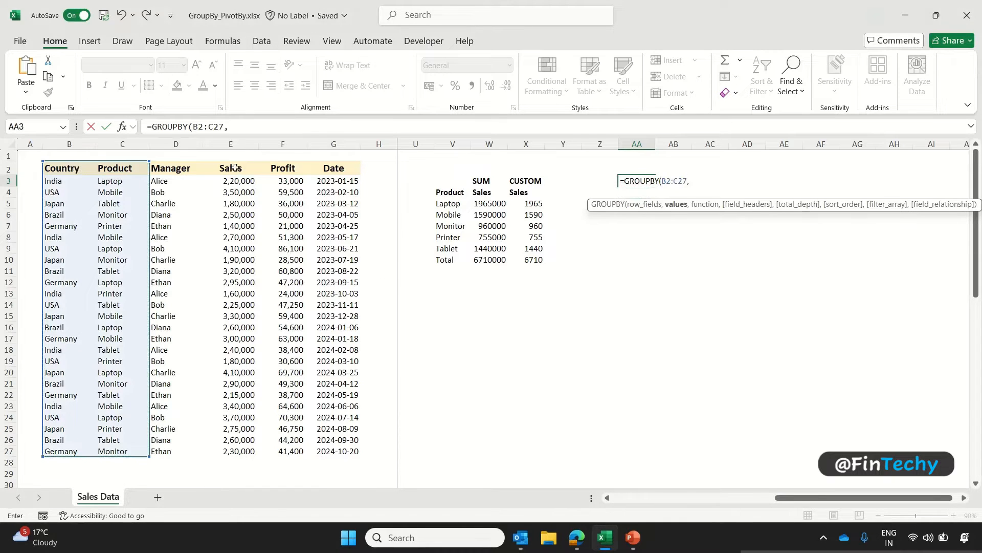
left_click(235, 167)
key("ctrl+shift+Down")
type(",")
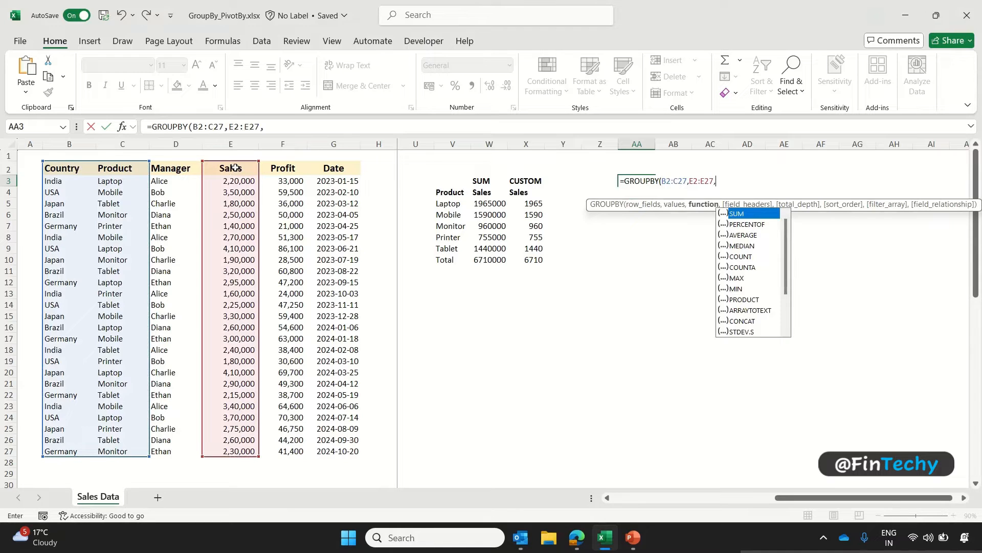
- Complete the AA3 formula with SUM as the function and field_headers set to 3 (Yes and show)
key("Tab")
type(",")
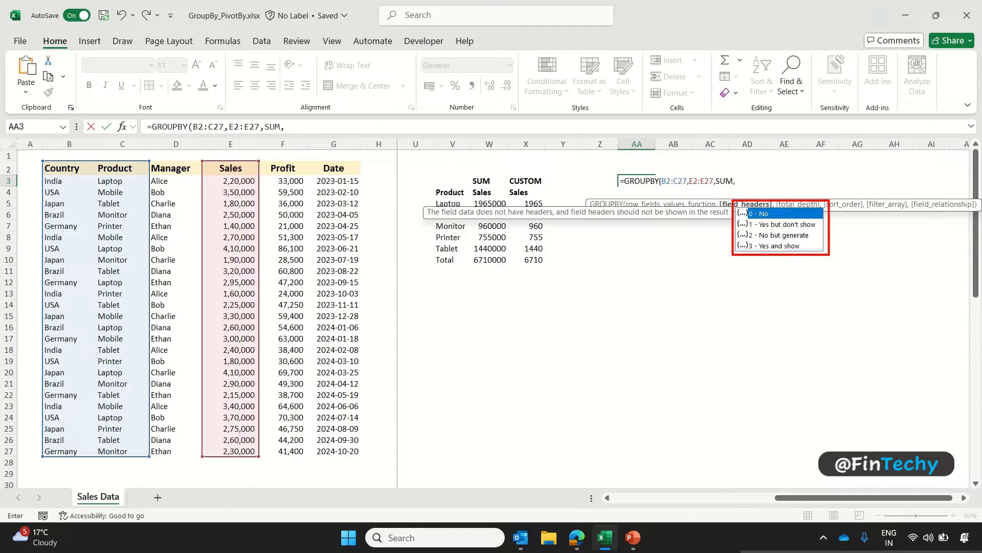
key("Down")
key("Down")
key("Down")
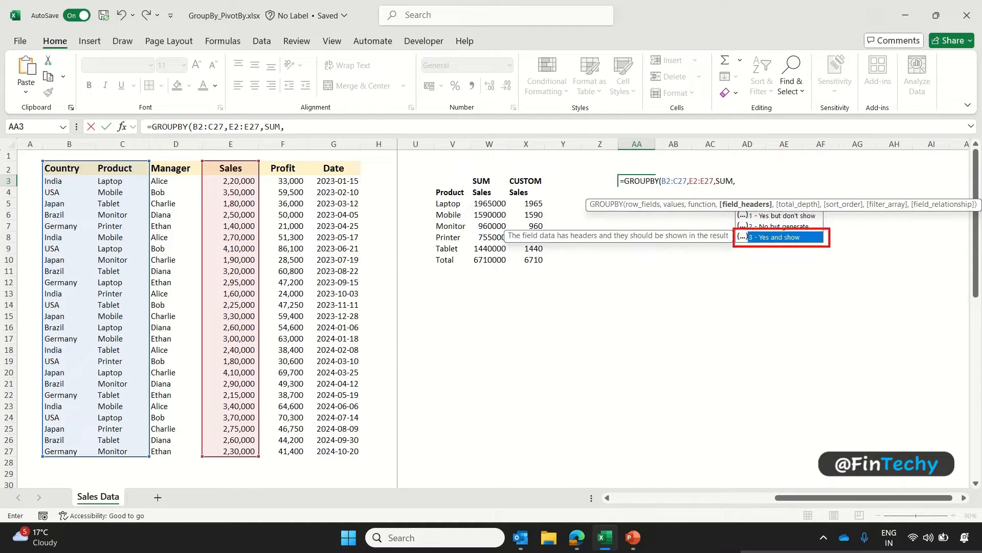
key("Tab")
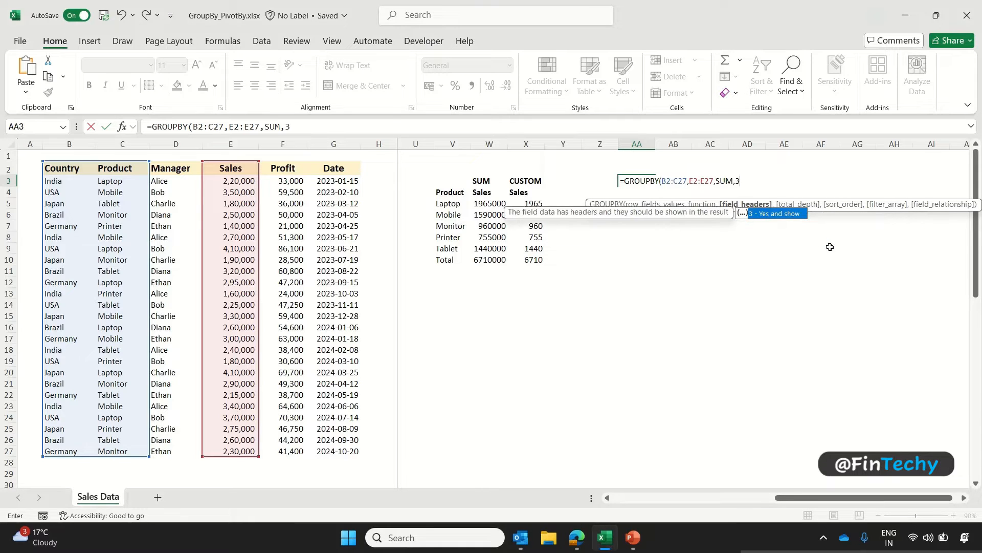
type(")")
key("Return")
key("Up")
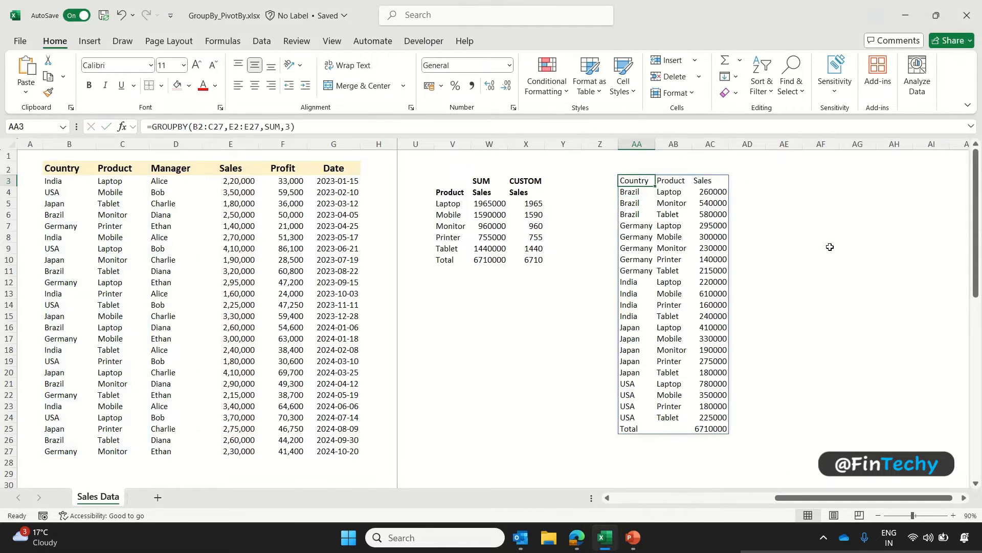
- Make the result's header row AA3:AC3 bold and give it a light orange fill
key("ctrl+shift+Right")
key("ctrl+b")
left_click(188, 85)
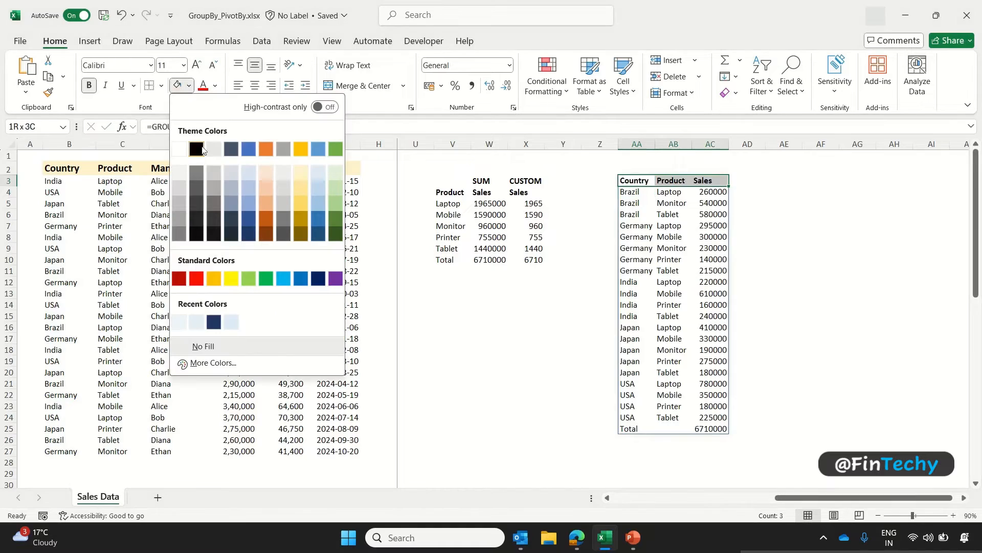
left_click(271, 172)
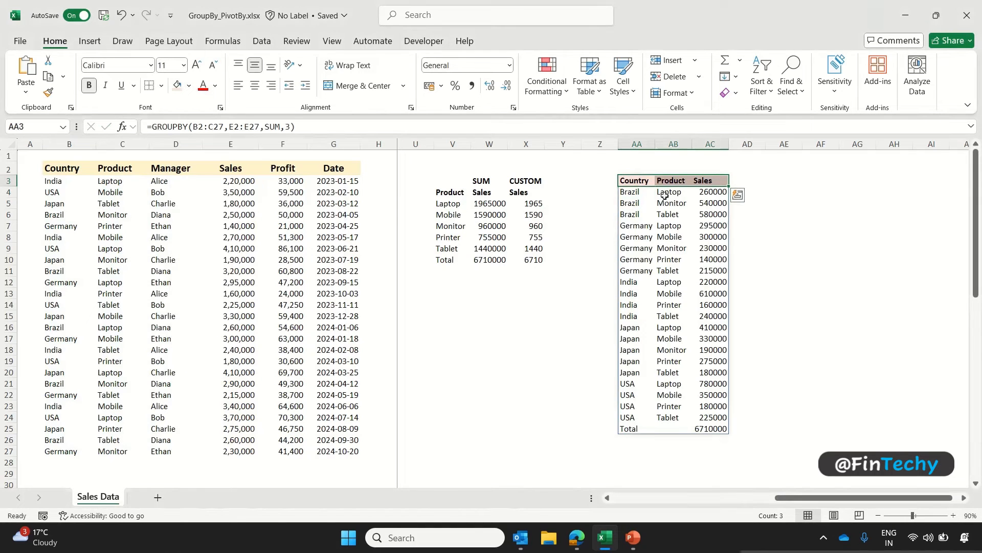
- Begin the total_depth argument in the AA3 formula and examine its options for totals and subtotals
key("F2")
key("Left")
type(",")
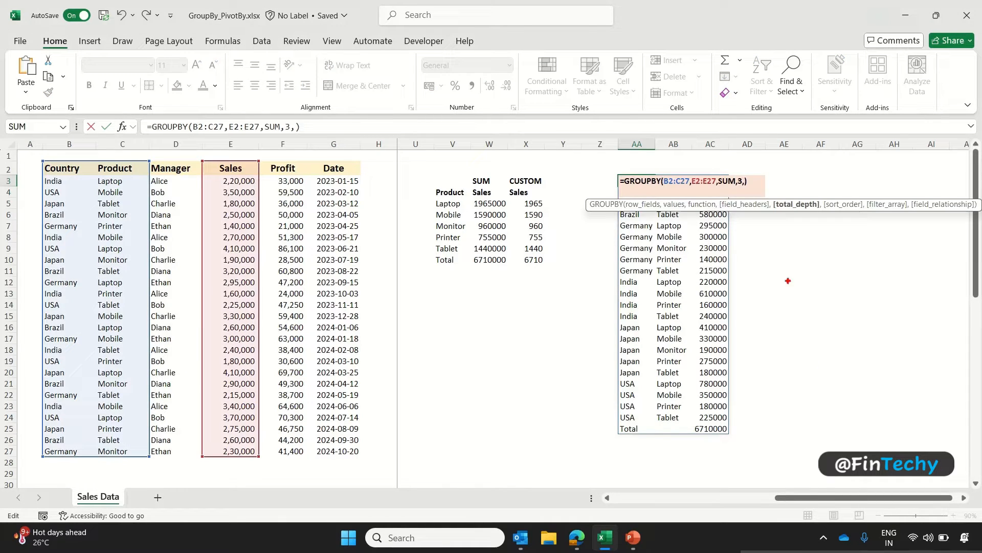
left_click_drag(771, 192, 825, 215)
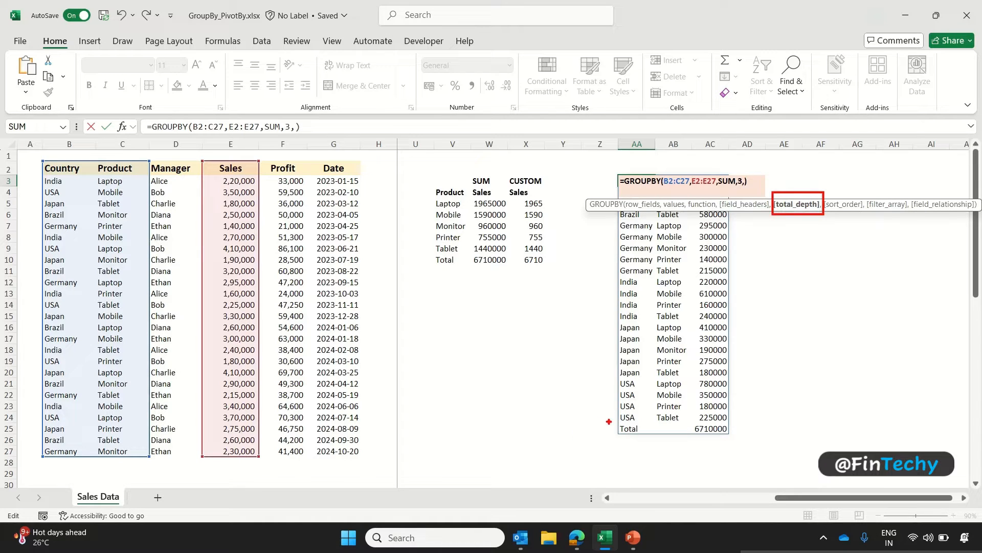
left_click_drag(609, 421, 735, 440)
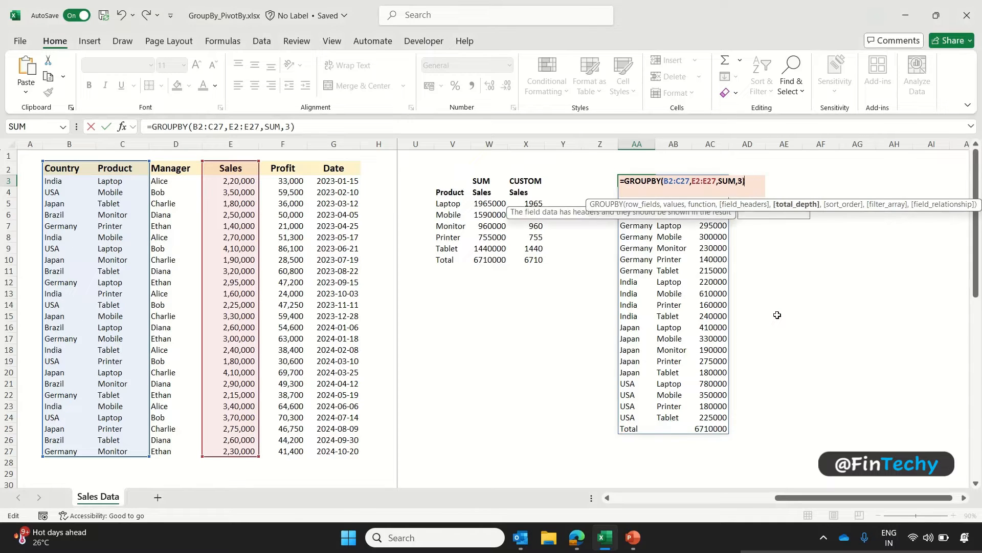
key("Down")
key("Down")
key("Down")
key("Down")
key("Up")
key("Up")
key("Up")
key("Up")
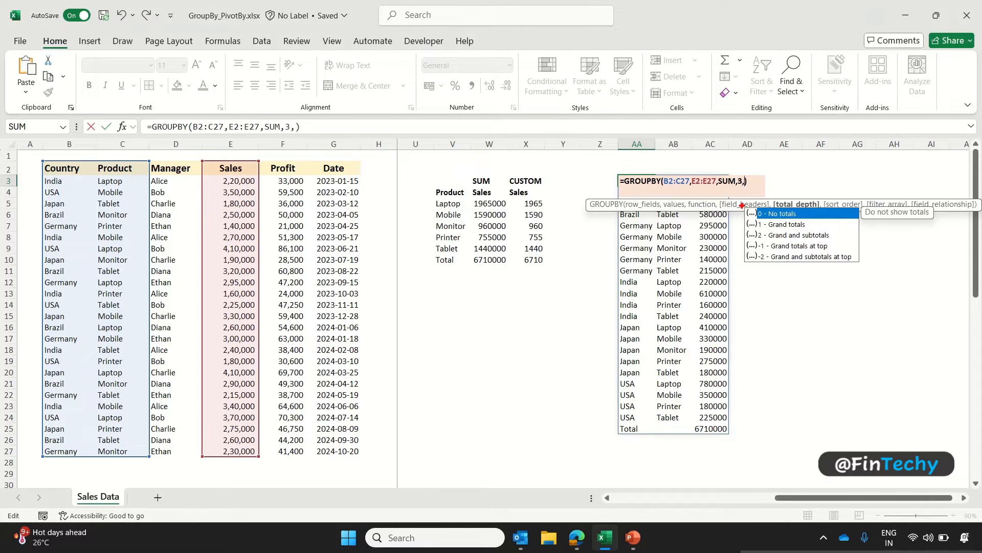
left_click_drag(742, 205, 865, 265)
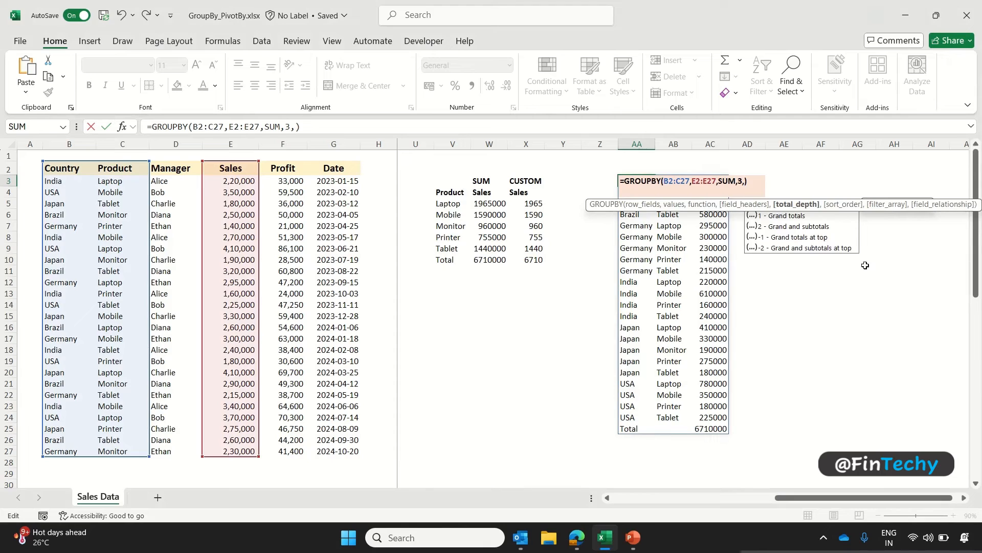
- Set total_depth to 2 (Grand and subtotals) in the AA3 formula and autofit the width of column AA
key("Down")
key("Down")
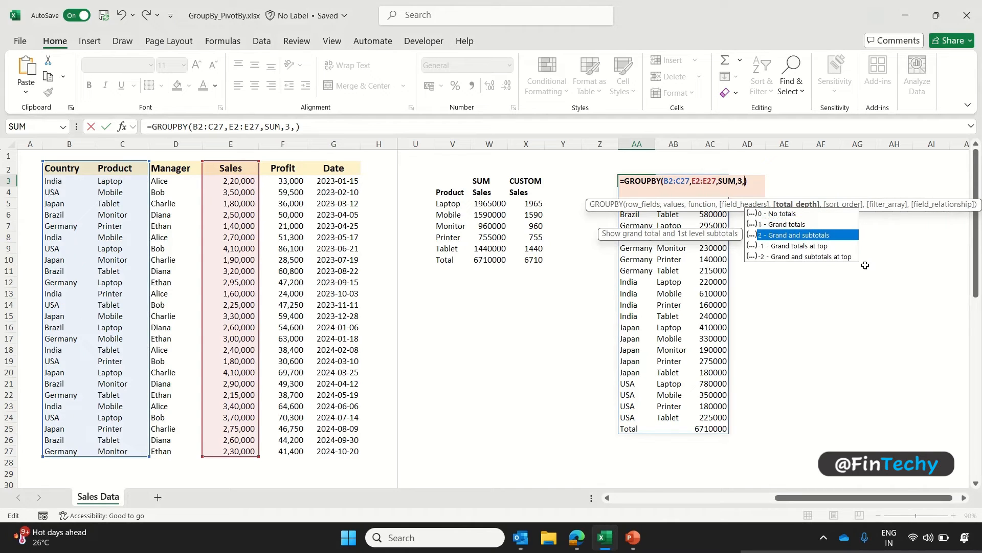
key("Tab")
key("Return")
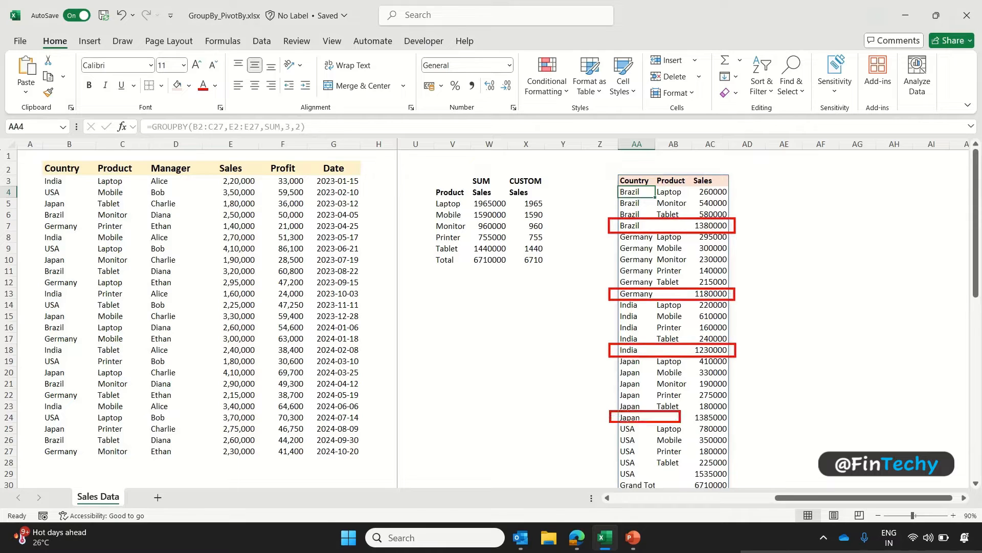
scroll(806, 352, "down", 1)
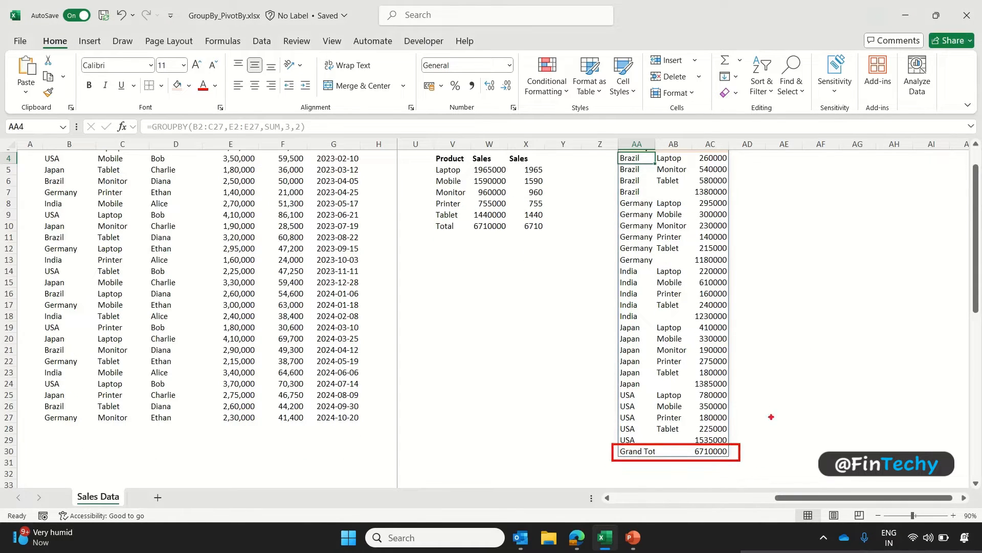
scroll(766, 404, "up", 1)
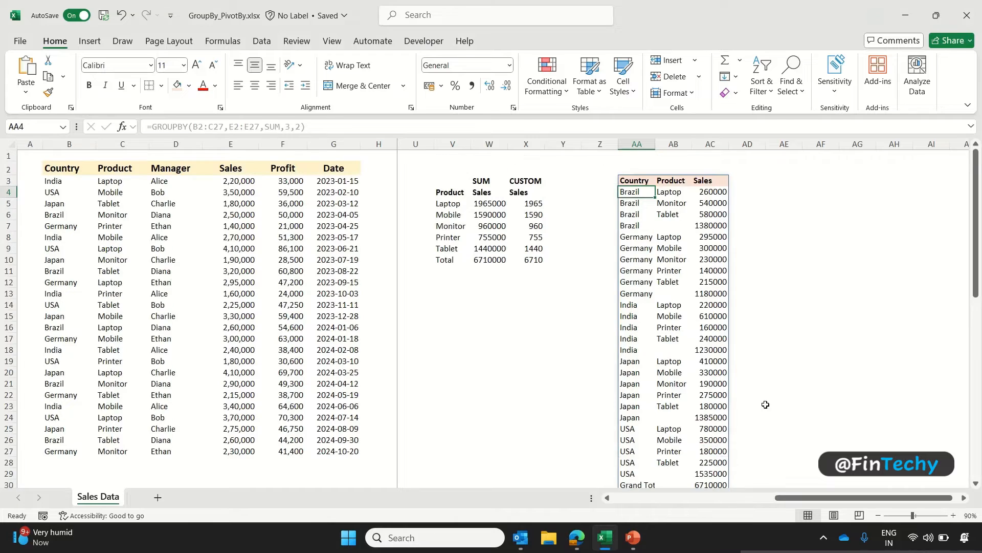
double_click(655, 147)
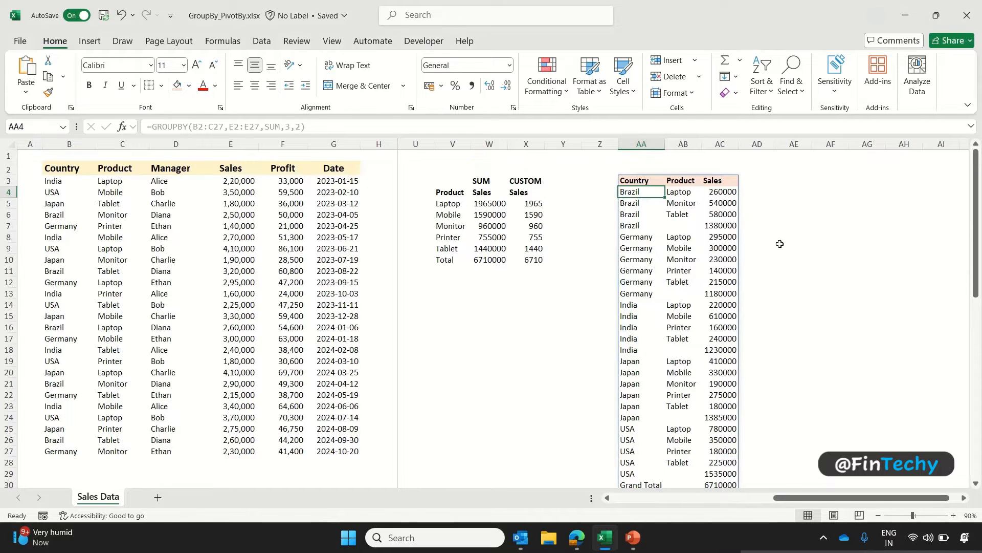
- Change total_depth in the AA3 formula to -2 (Grand and subtotals at top) and look over the result
key("Up")
key("F2")
key("Left")
key("Left")
key("Left")
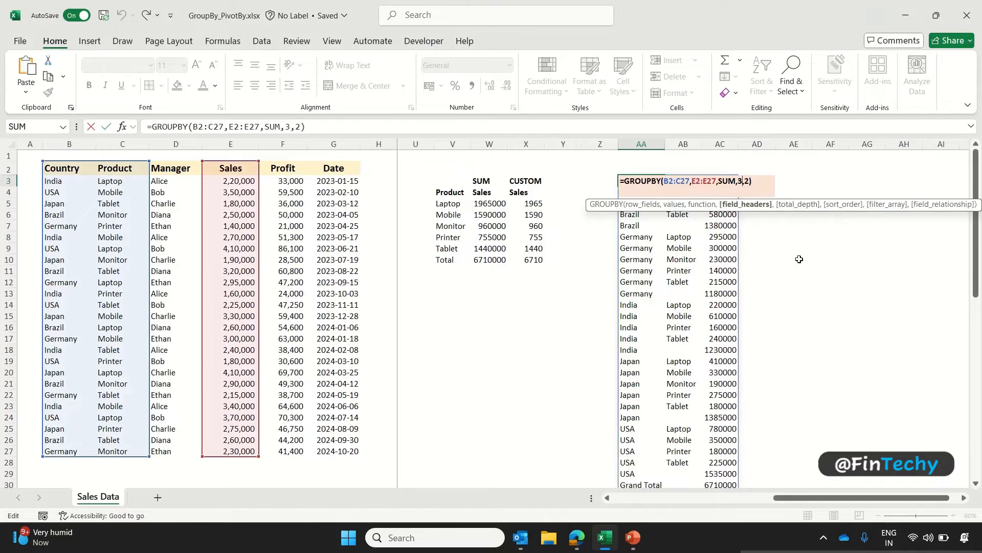
key("Right")
type("-")
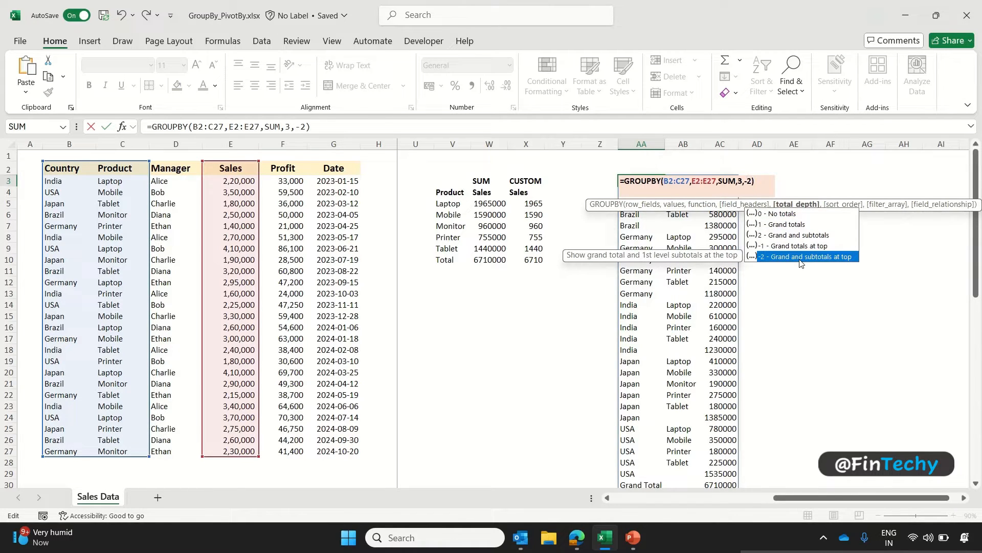
key("Return")
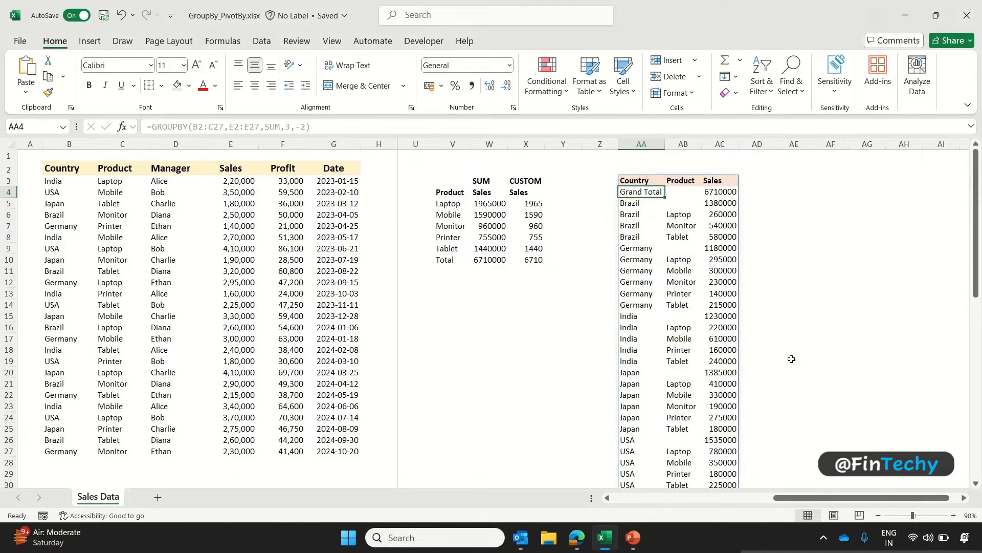
scroll(792, 359, "down", 1)
scroll(792, 358, "up", 1)
- Set total_depth in the AA3 formula to 1 so that it requests only a grand total
key("Up")
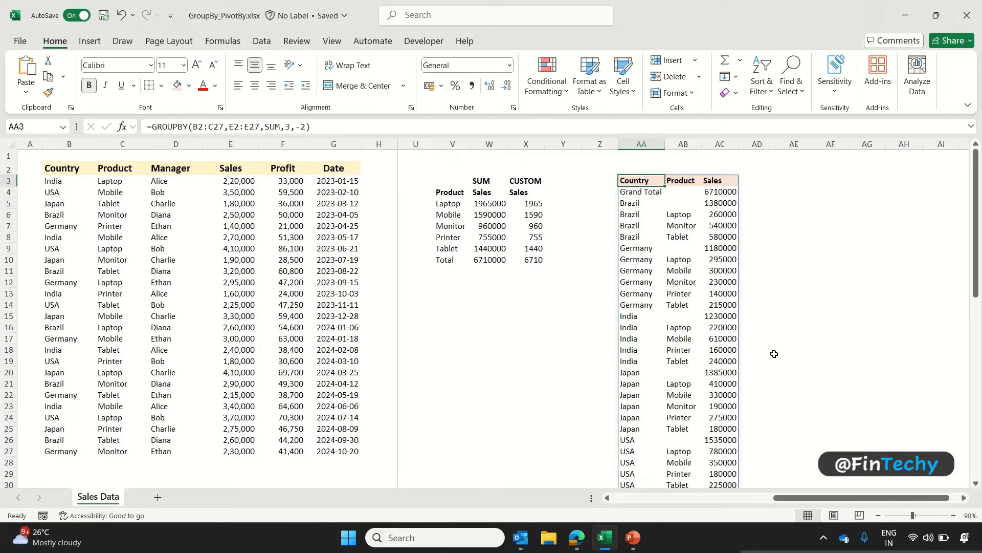
key("F2")
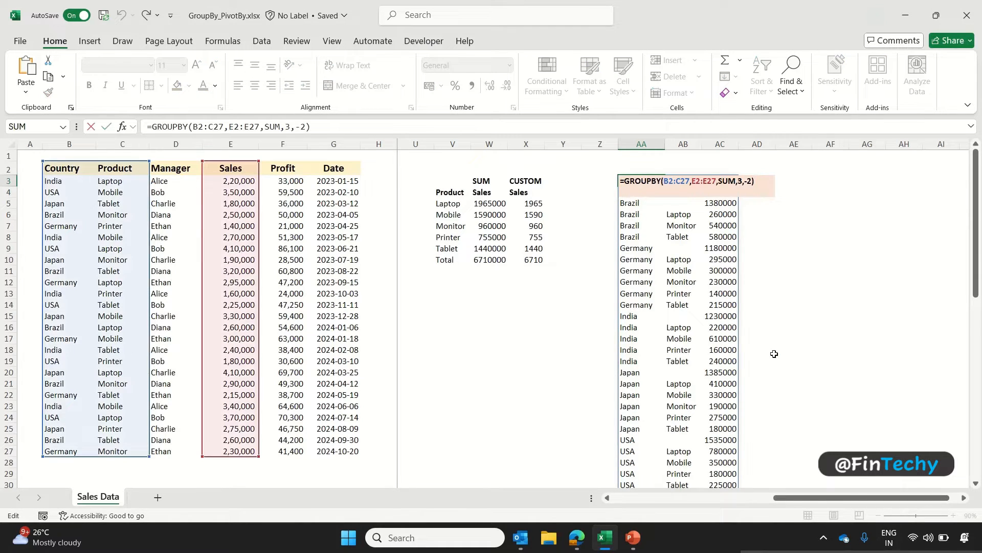
key("Left")
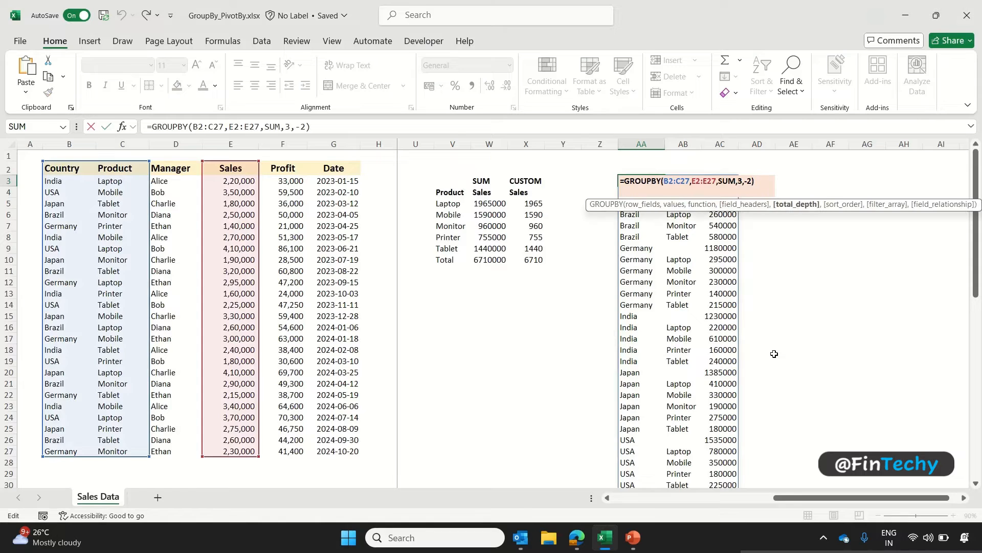
key("BackSpace")
key("BackSpace")
type("1")
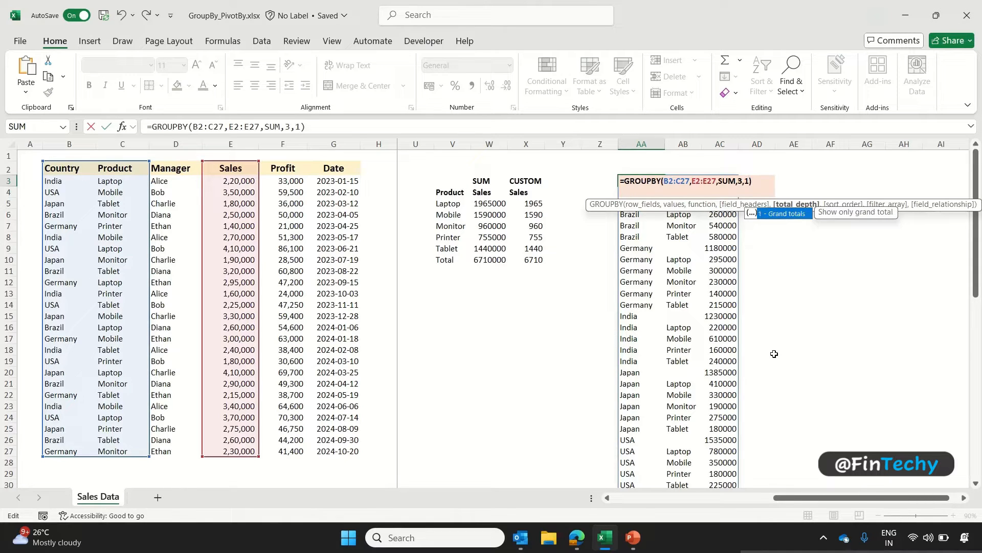
key("Return")
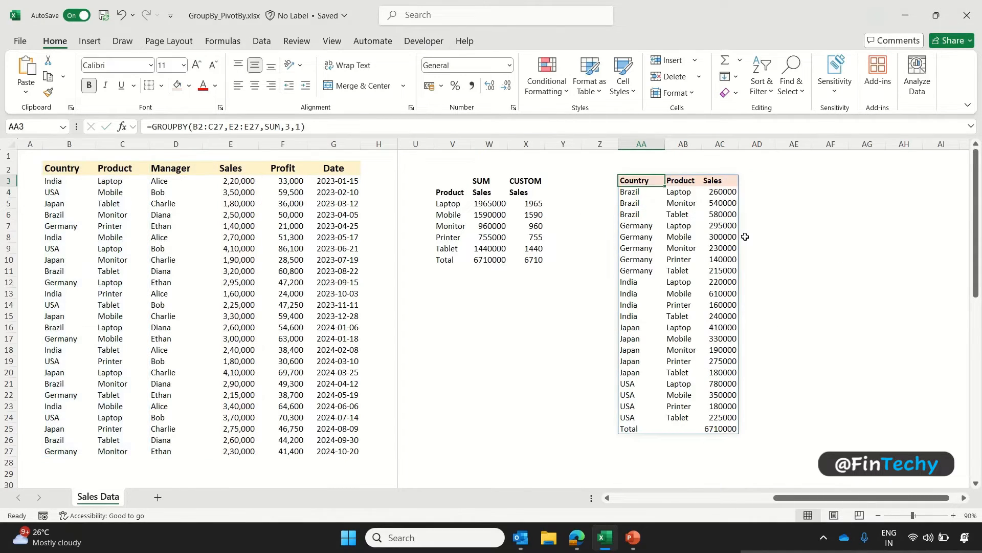
- Examine the sort_order argument of the AA3 formula, leave the formula as written, and inspect the Country column's order
left_click(653, 179)
key("F2")
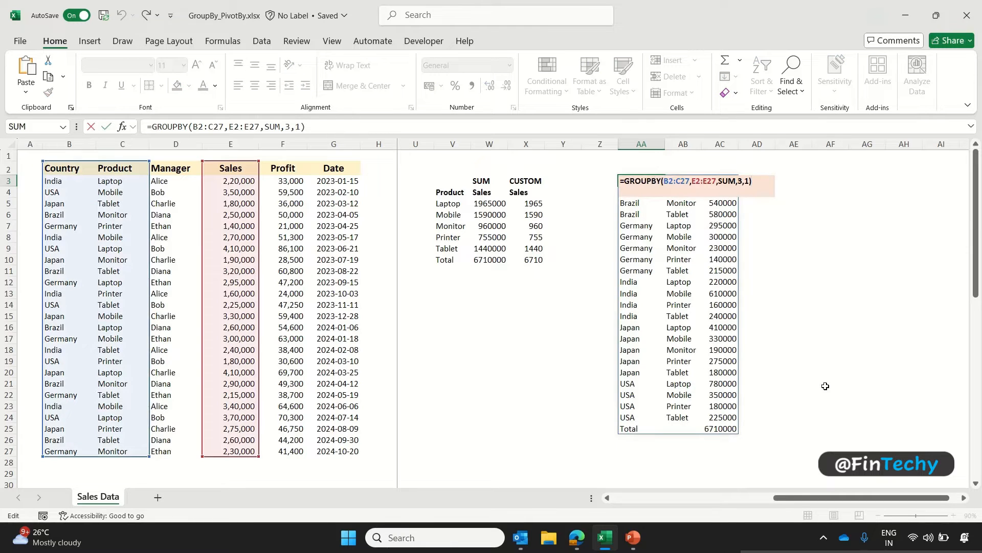
key("Left")
type(",")
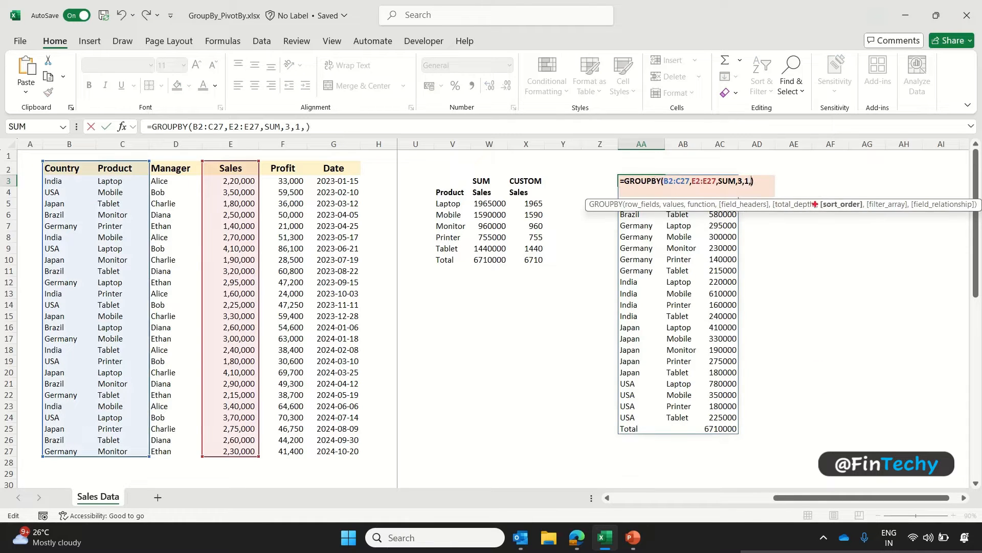
left_click_drag(818, 193, 867, 215)
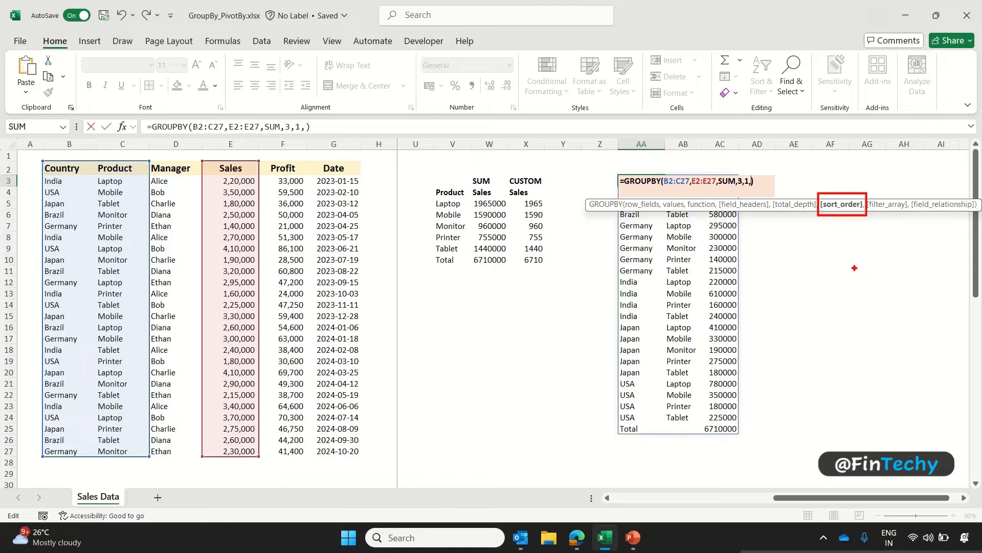
key("BackSpace")
key("ctrl+Return")
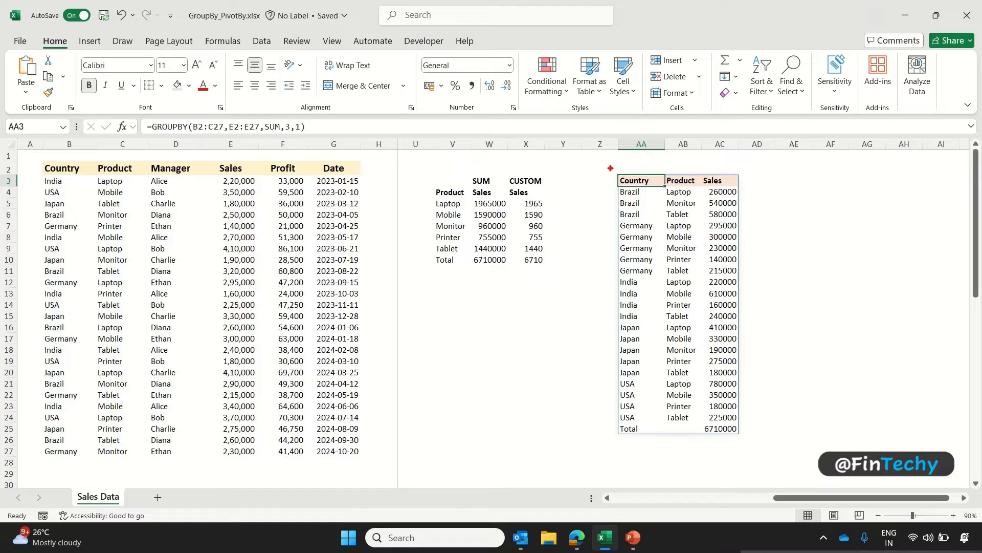
mouse_move(610, 168)
left_mouse_down()
mouse_move(659, 210)
mouse_move(664, 437)
left_mouse_up()
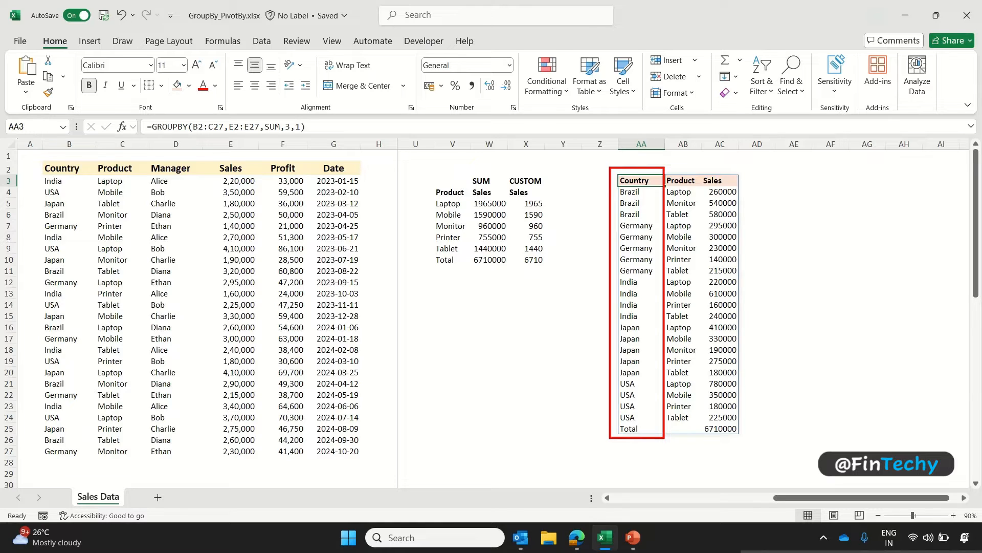
- Revisit the sort_order argument in AA3, restore the formula without it, and examine the result's Sales column
key("F2")
key("Left")
type(",")
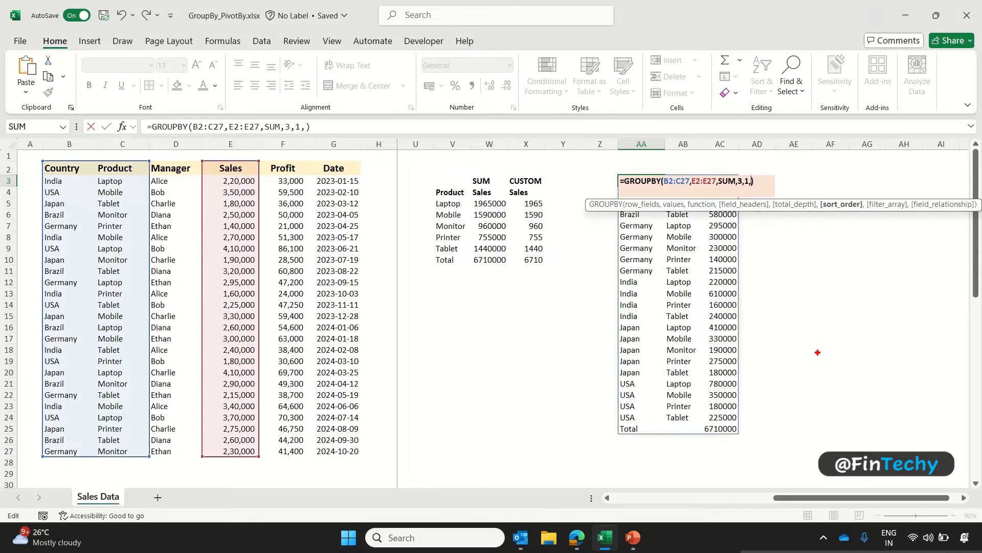
left_click_drag(818, 193, 867, 215)
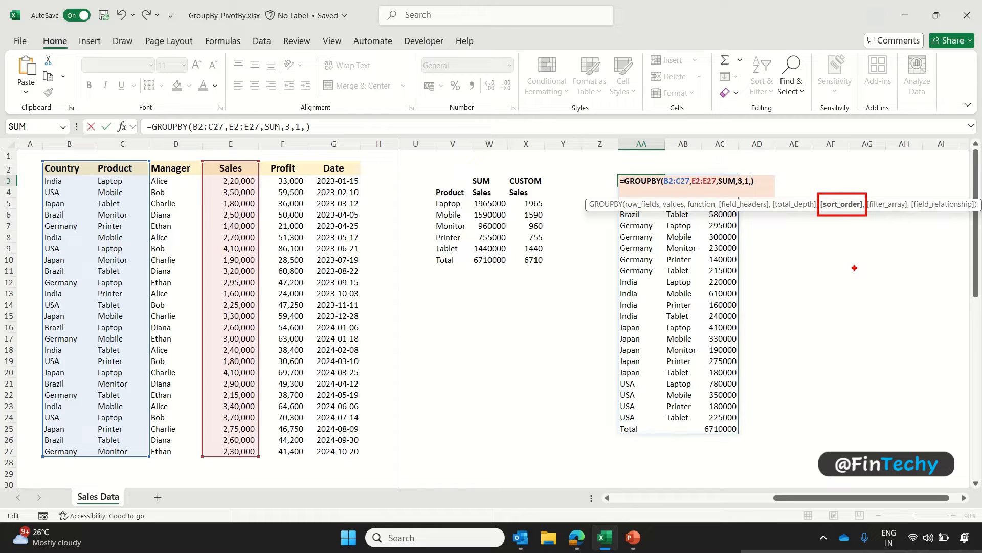
key("BackSpace")
key("ctrl+Return")
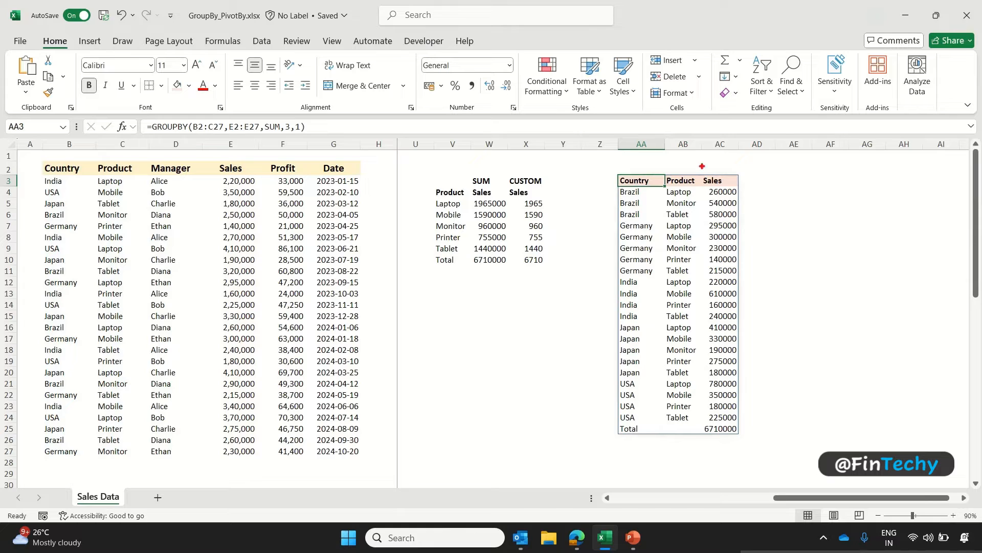
left_click_drag(701, 167, 753, 339)
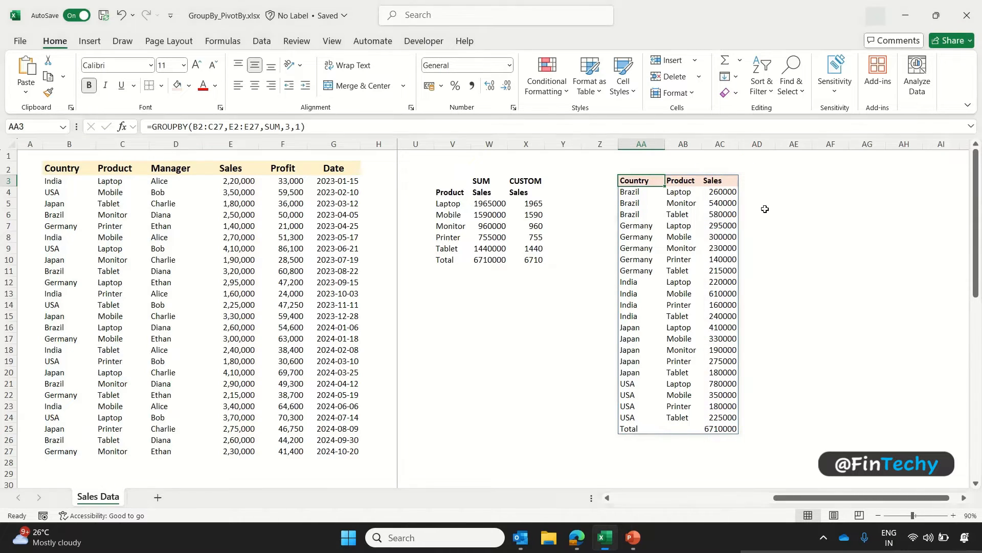
- Add a sort_order of 3 to the GROUPBY formula in AA3 and inspect the order of the result's Sales column
double_click(655, 182)
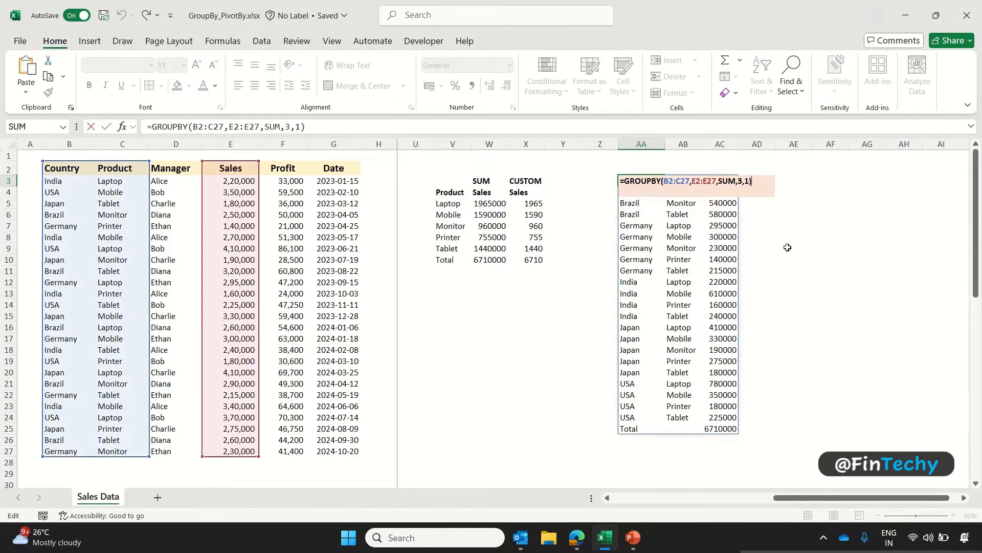
type(",3")
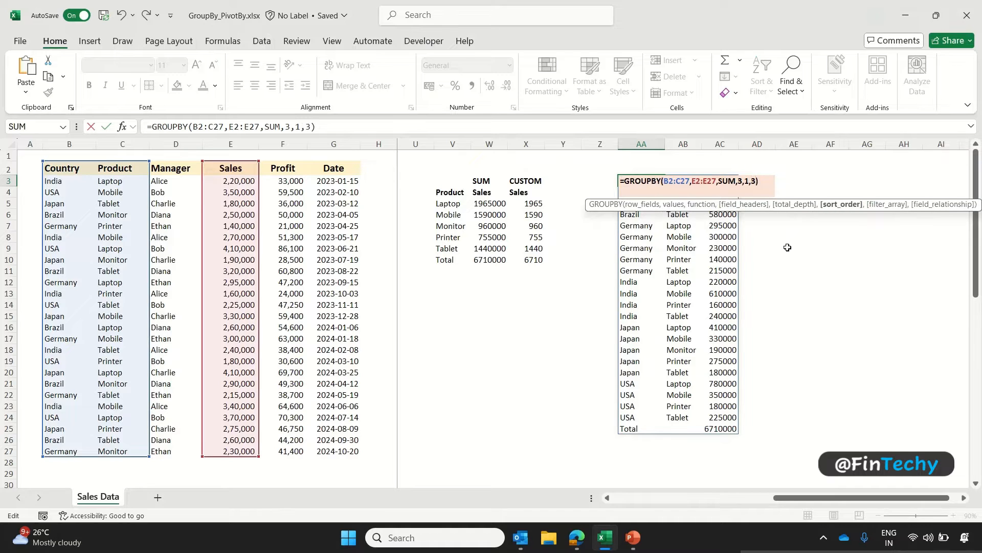
key("Return")
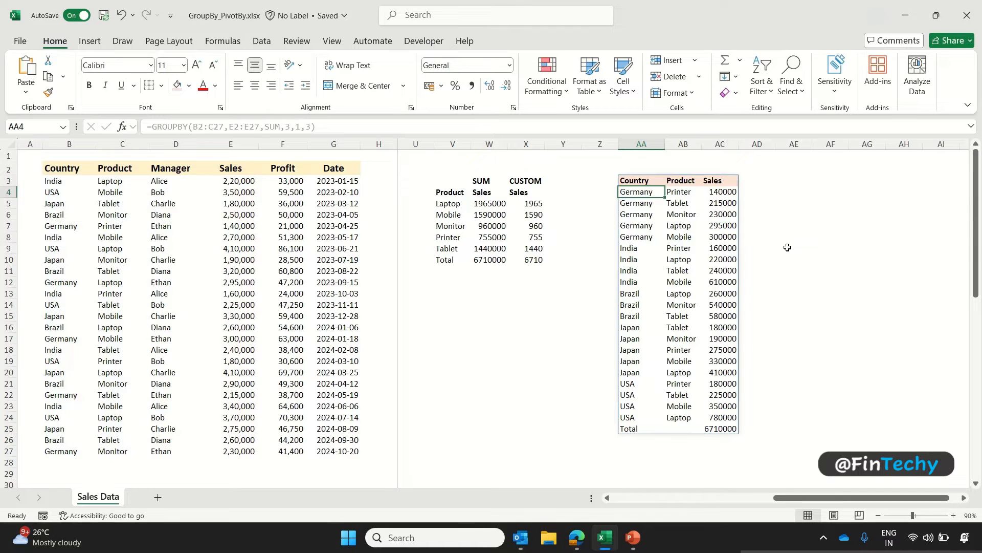
key("Up")
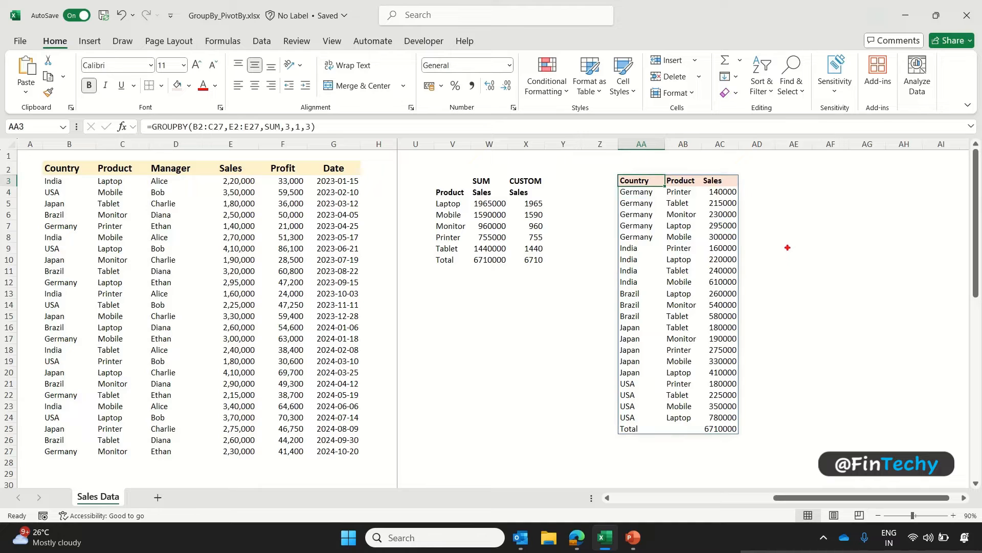
mouse_move(701, 170)
left_mouse_down()
mouse_move(725, 221)
mouse_move(750, 423)
left_mouse_up()
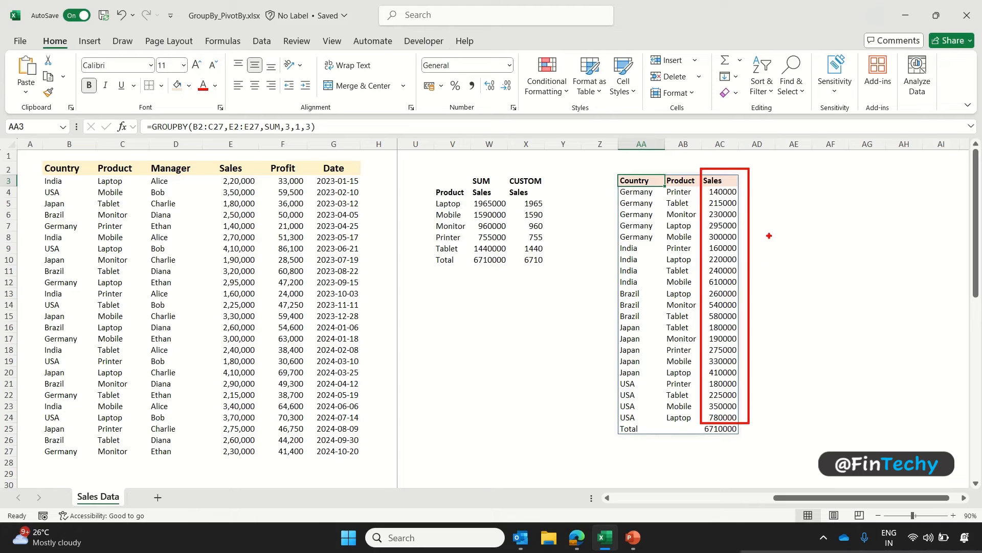
key("Escape")
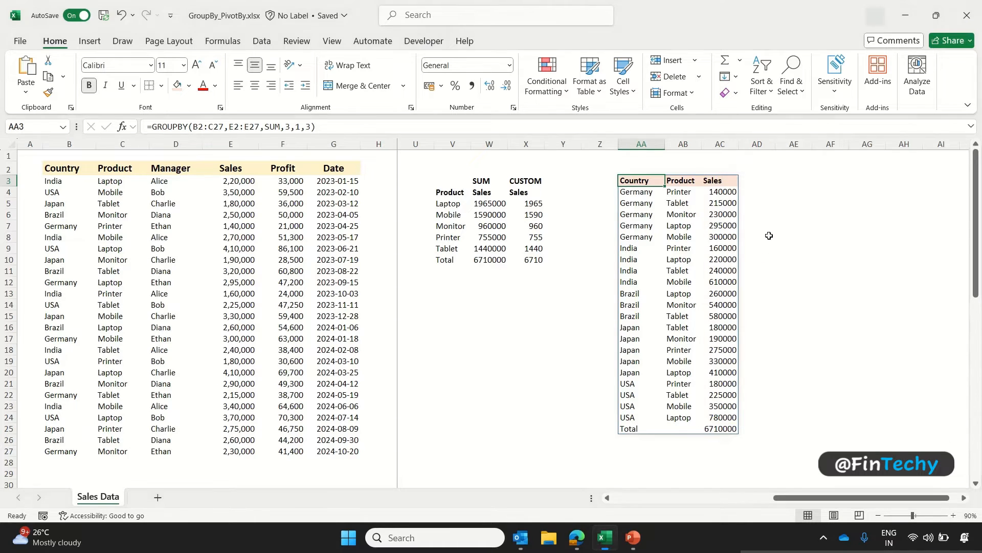
- Set total_depth to 2 in the AA3 formula and inspect the sales order within each country group
double_click(637, 181)
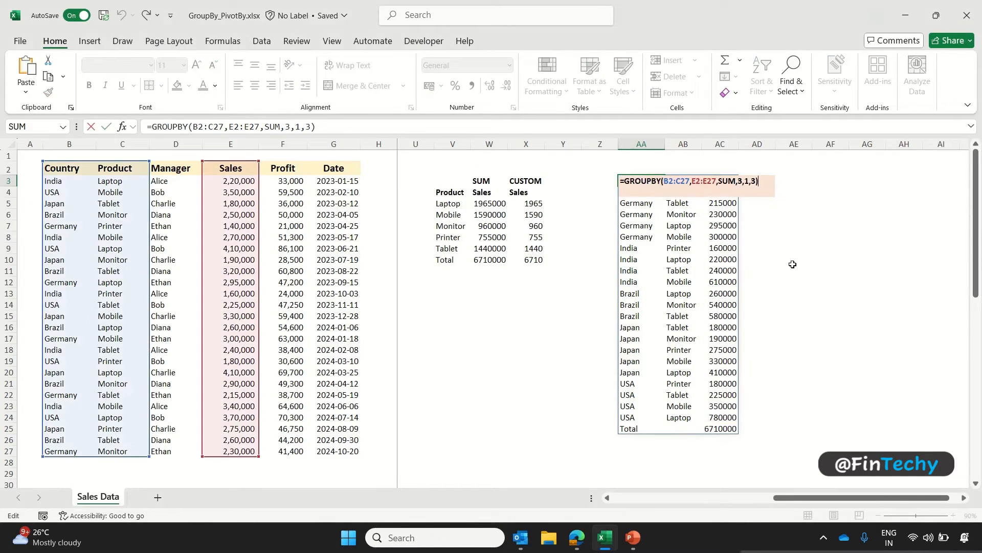
key("Left")
key("Left")
key("Left")
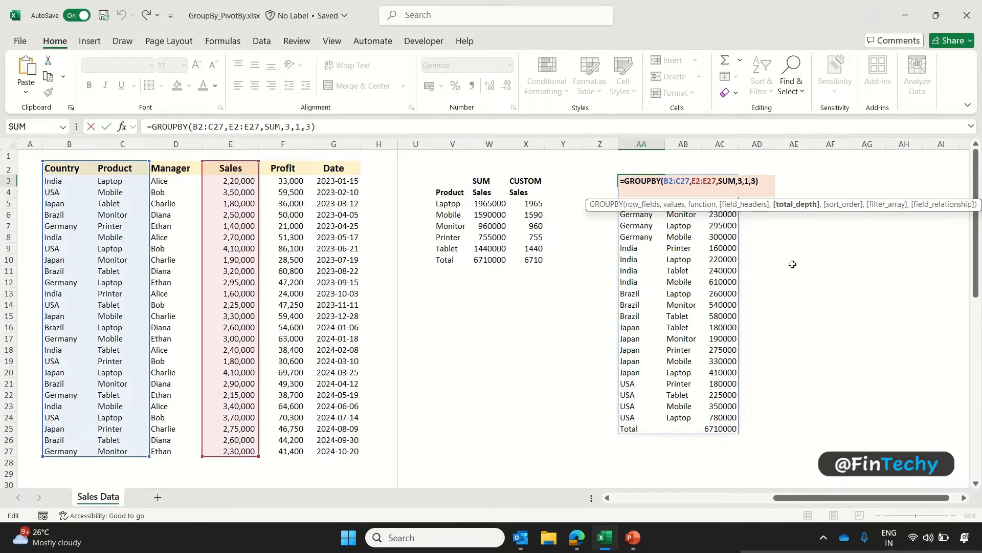
key("BackSpace")
type("2")
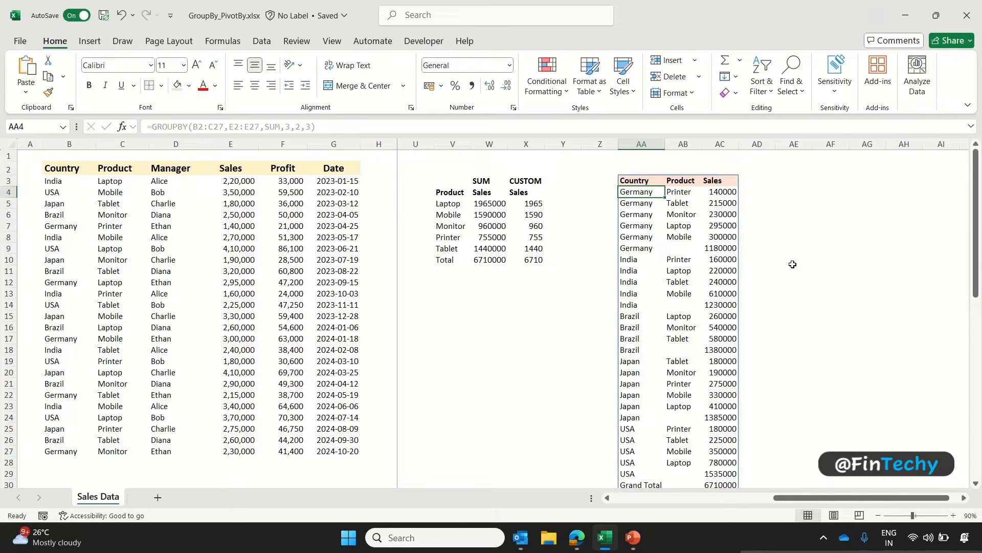
key("Up")
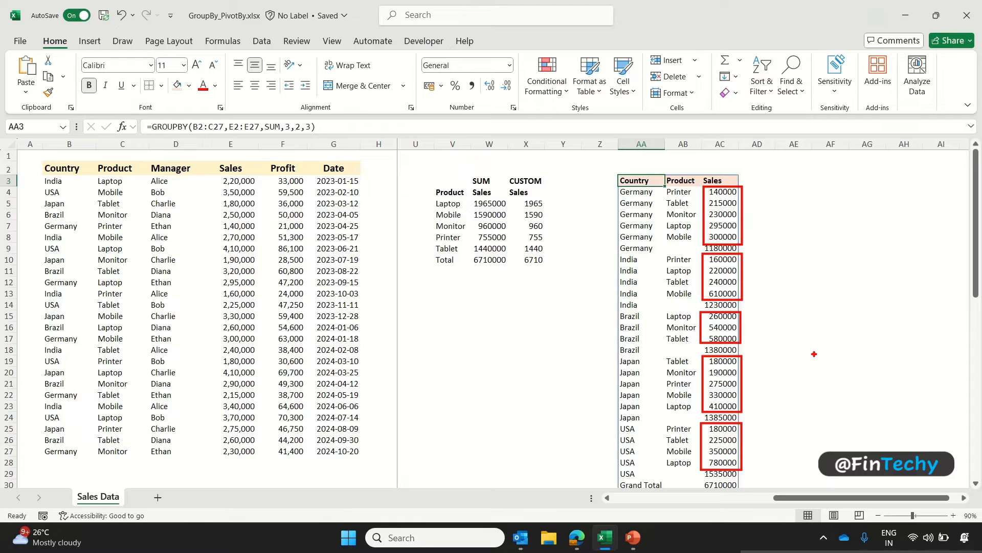
key("Escape")
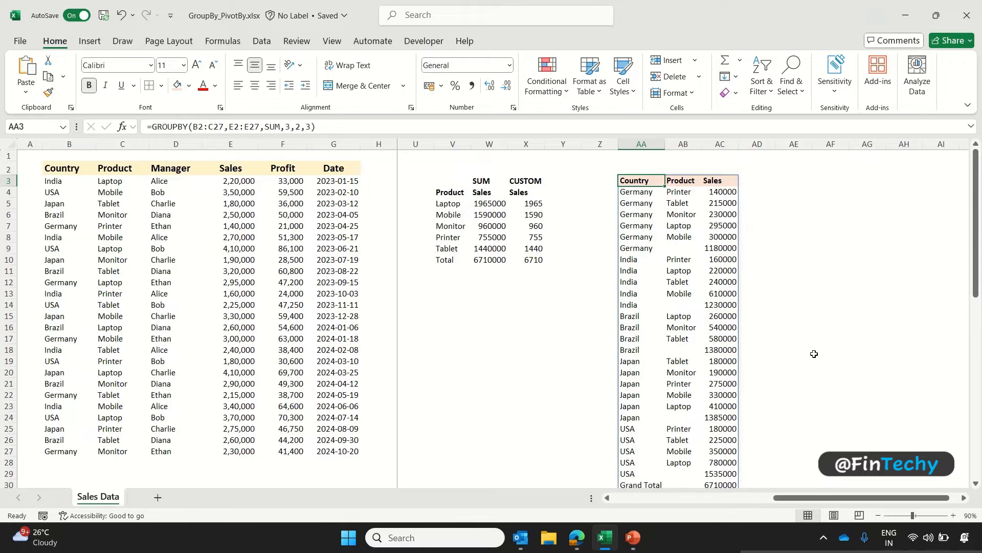
- Try adding field_relationship 1 (Table) to the AA3 formula with filter_array left blank, and undo the change
key("F2")
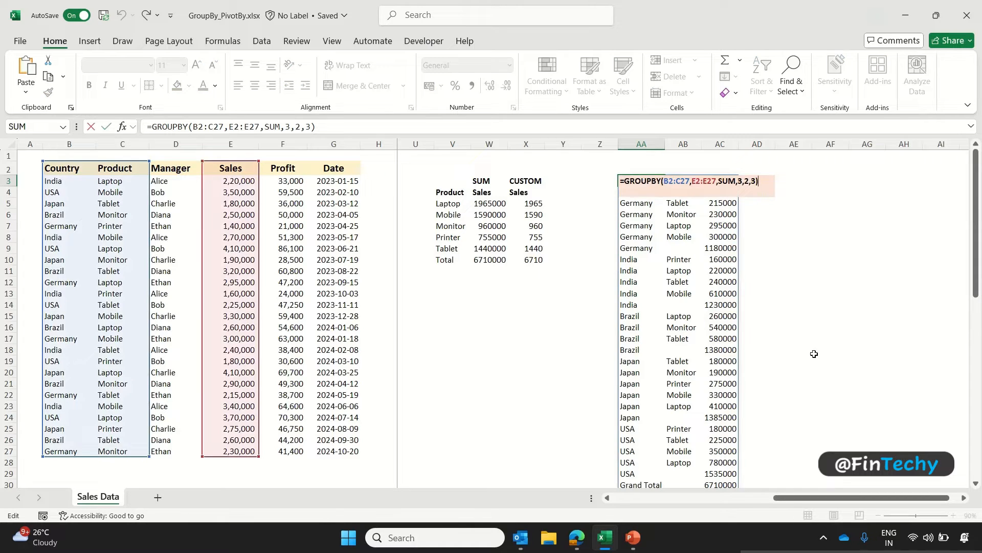
key("Left")
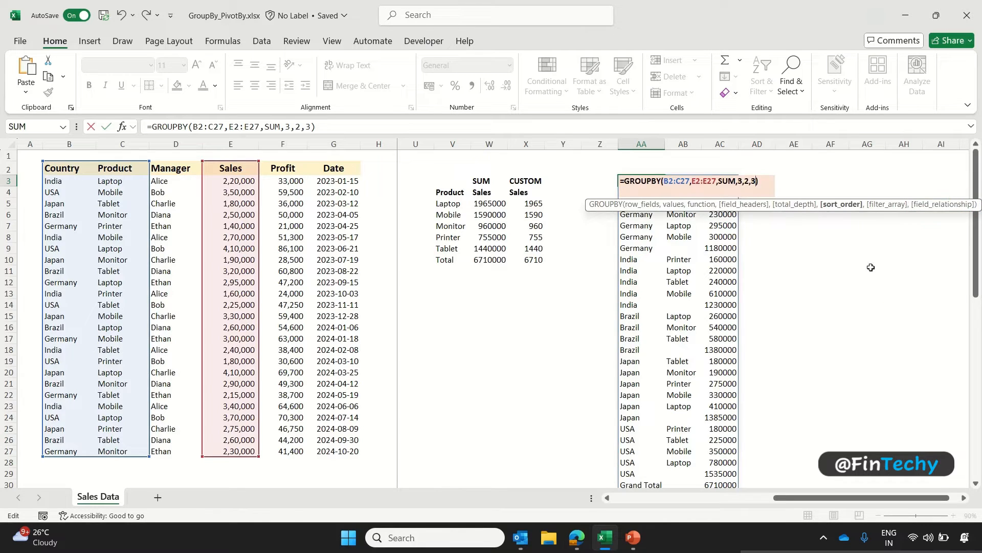
type(",,")
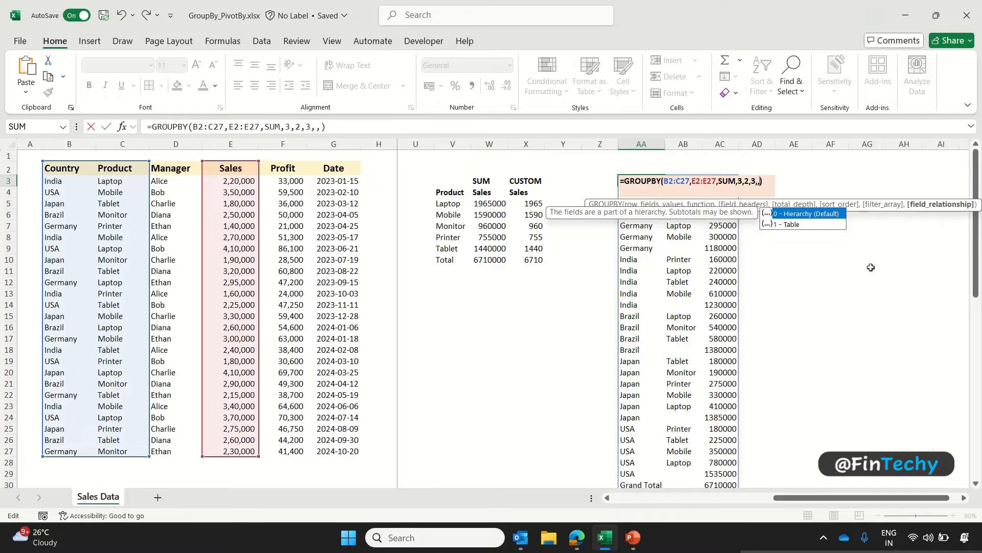
type("1")
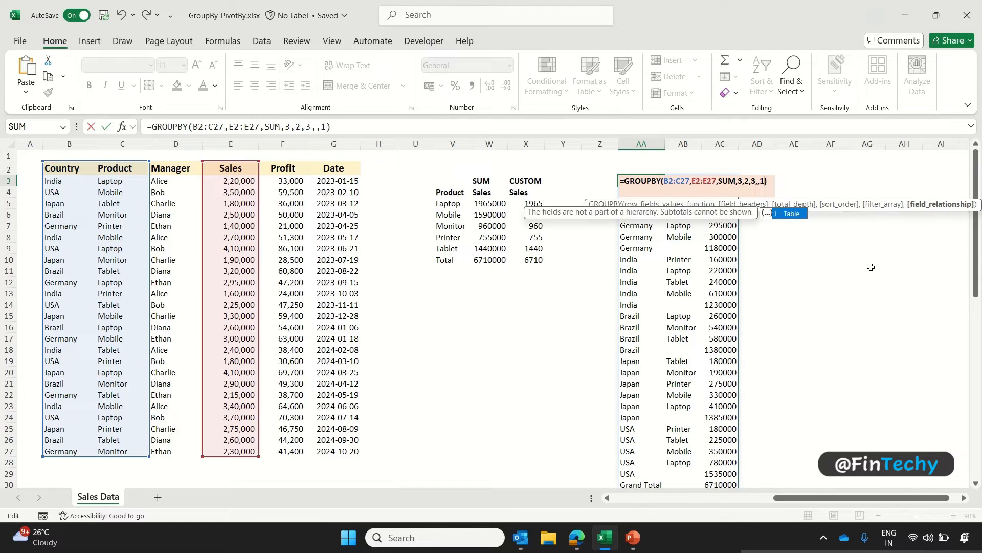
key("Return")
key("Up")
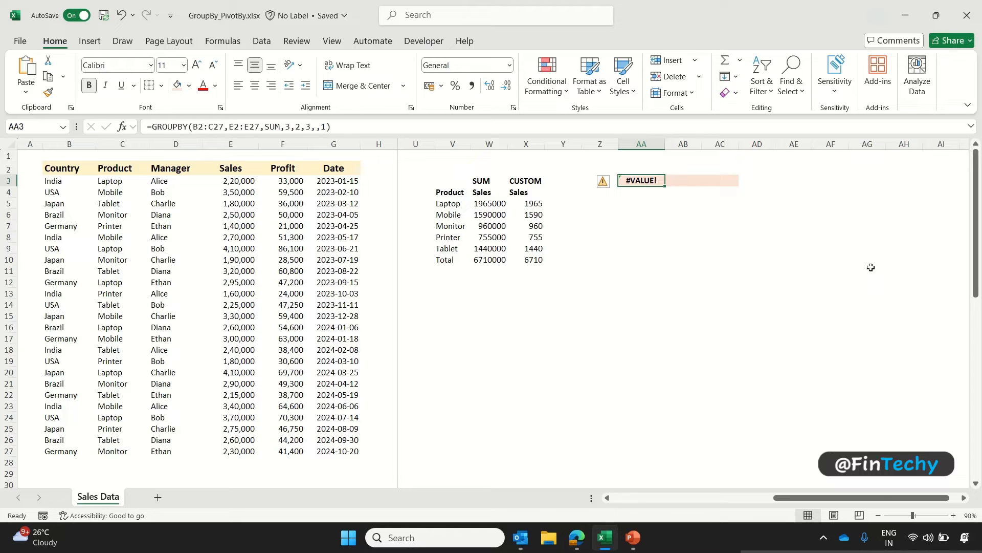
key("ctrl+z")
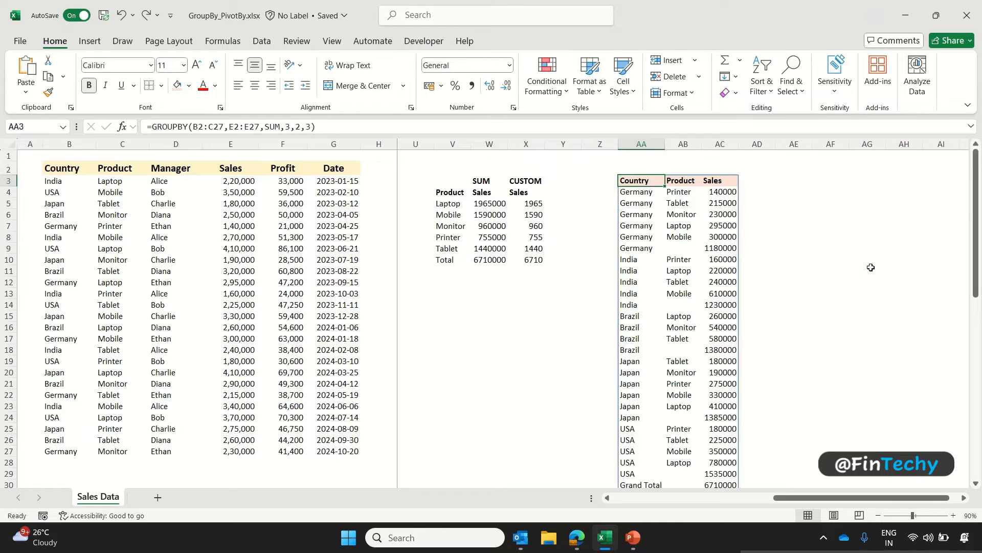
- Set total_depth to 1 in the AA3 GROUPBY formula
key("F2")
key("Left")
key("Left")
key("Left")
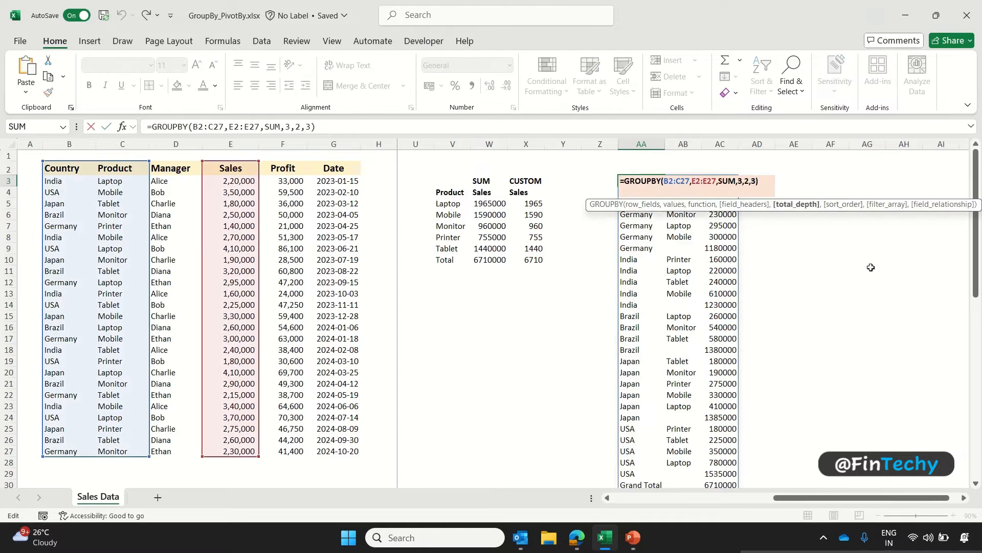
key("BackSpace")
type("1")
- Add field_relationship 1 (Table) to the AA3 formula, leaving filter_array blank, and inspect the order of the Sales column
key("Right")
key("Right")
type(",")
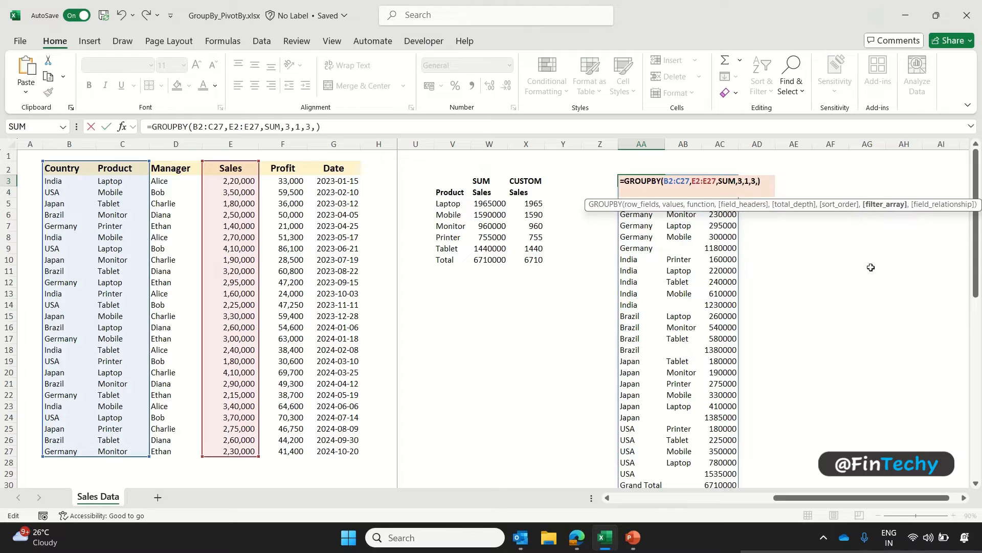
type(",1")
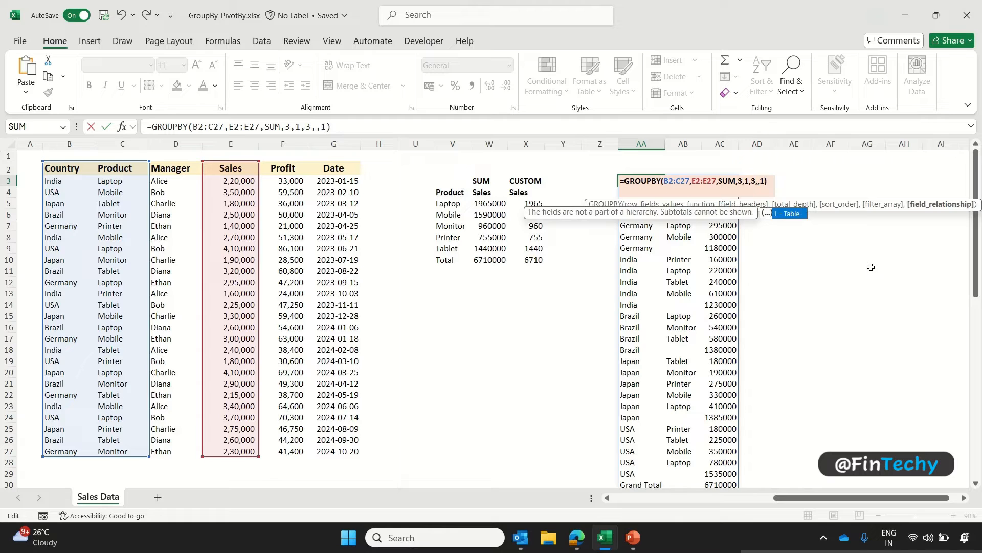
key("Return")
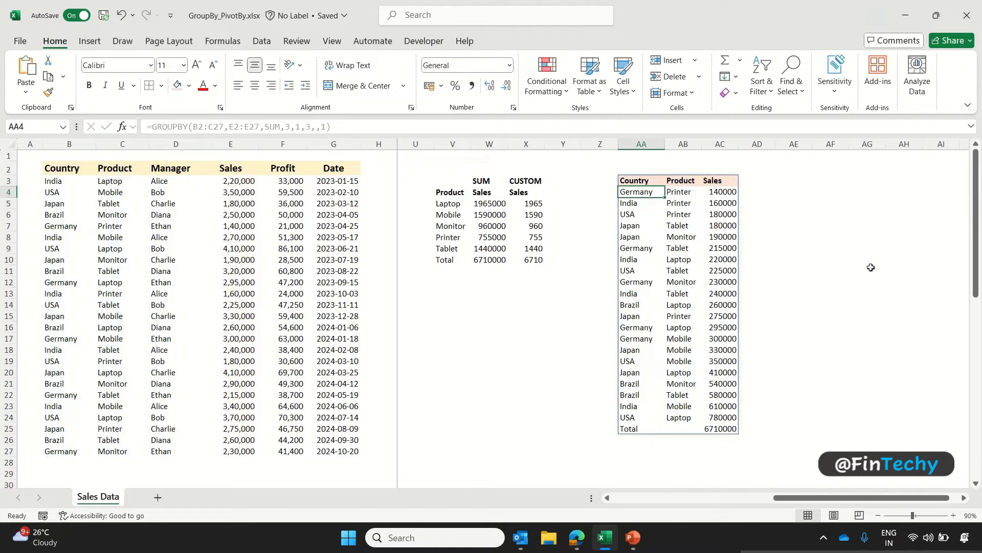
key("Up")
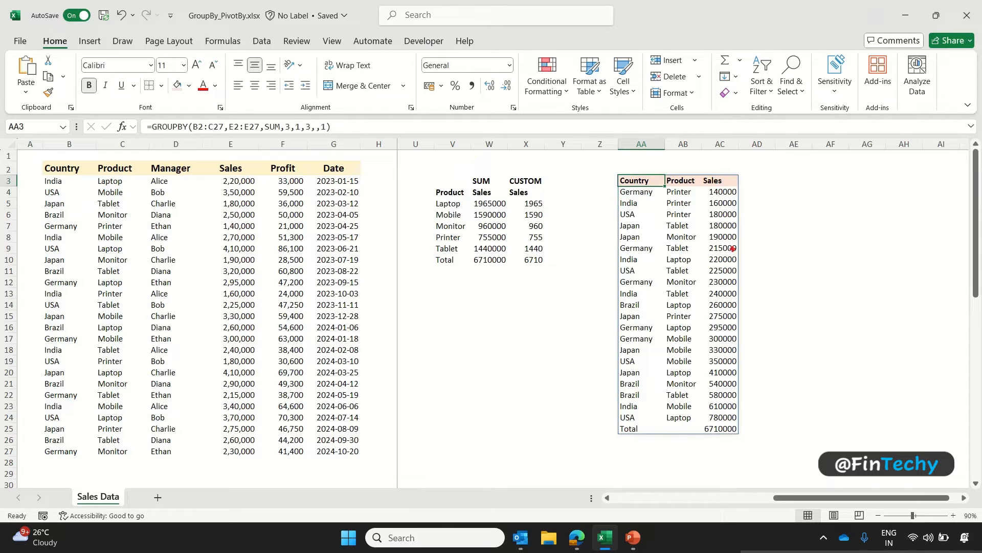
mouse_move(700, 167)
left_mouse_down()
mouse_move(748, 287)
mouse_move(748, 423)
left_mouse_up()
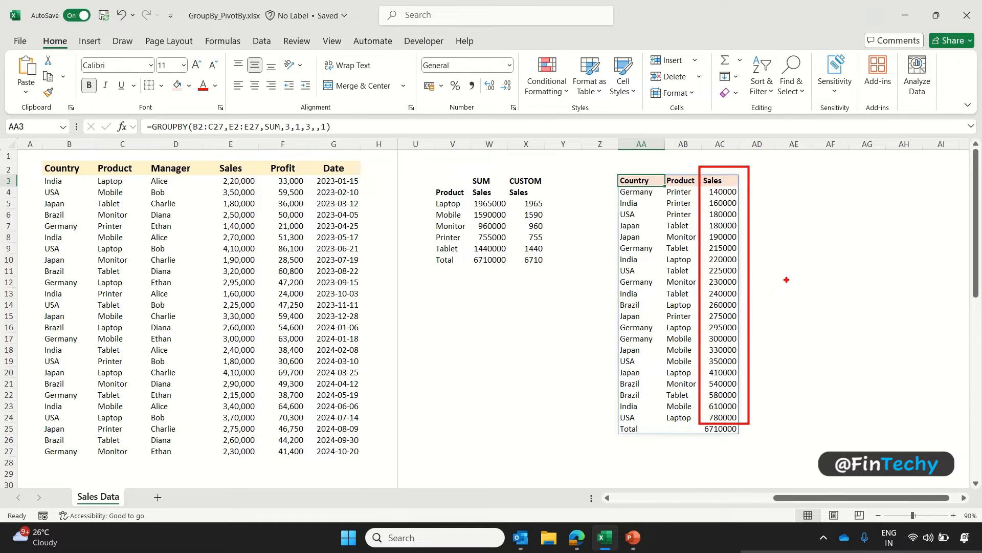
key("Escape")
- Set sort_order to 2 in the AA3 formula and inspect the order of the result's Product column
key("F2")
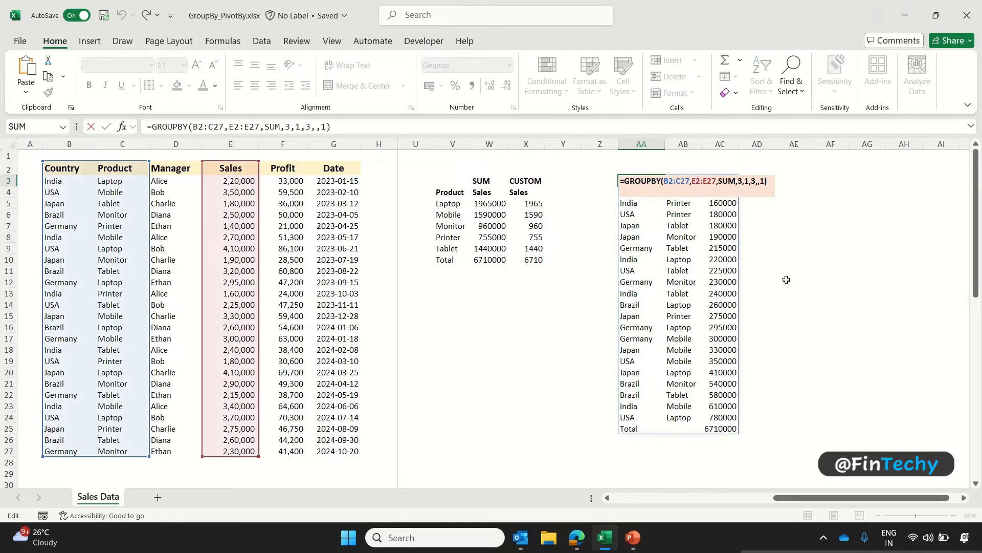
key("Left")
key("Left")
key("Left")
key("Left")
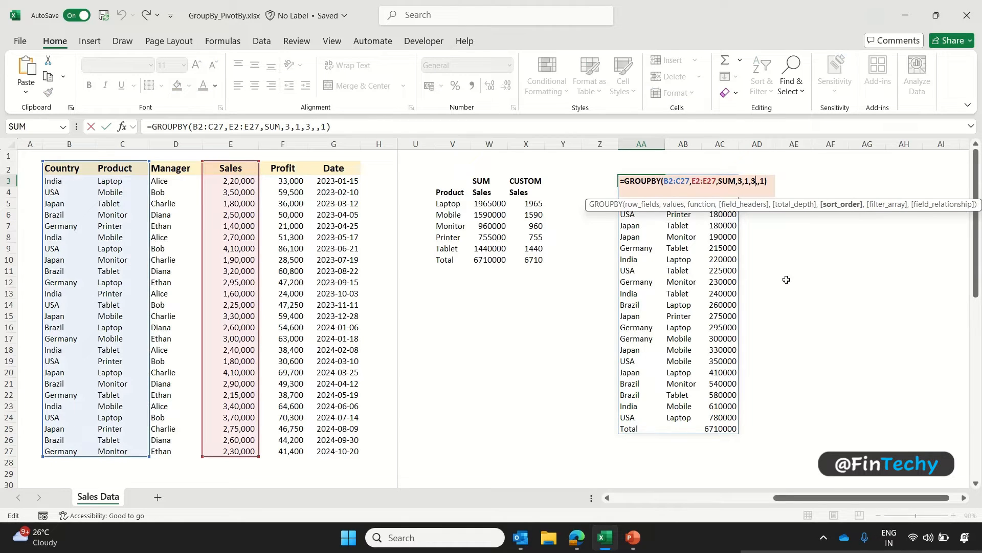
key("BackSpace")
type("2")
key("Return")
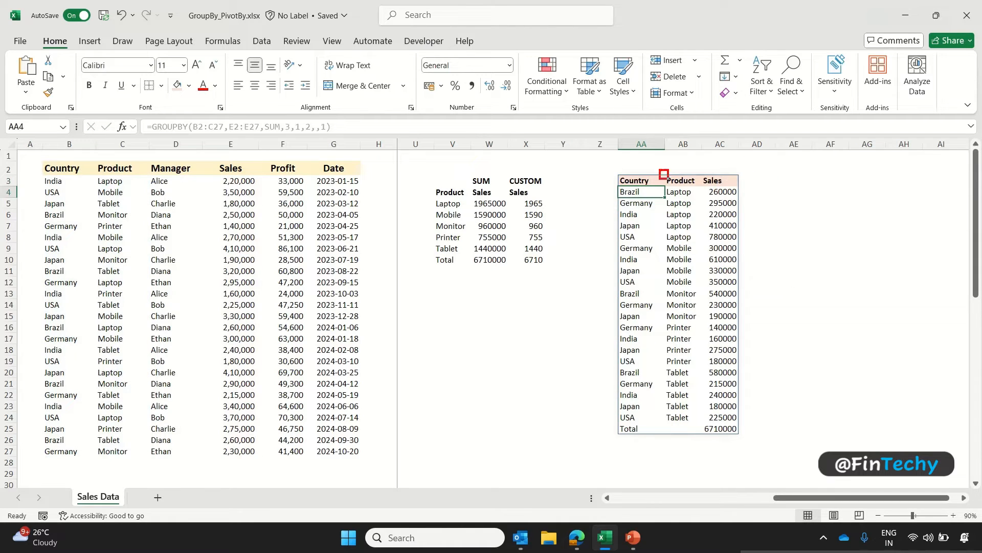
mouse_move(660, 170)
left_mouse_down()
mouse_move(697, 337)
mouse_move(699, 430)
left_mouse_up()
key("Escape")
key("Up")
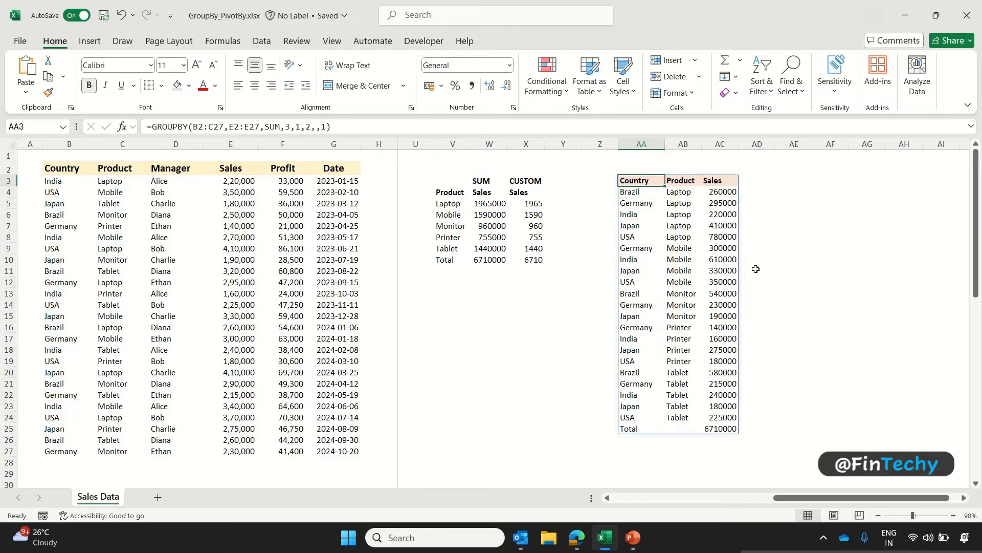
- Remove the filter_array and field_relationship arguments from the AA3 formula and inspect the product order within the first countries
key("F2")
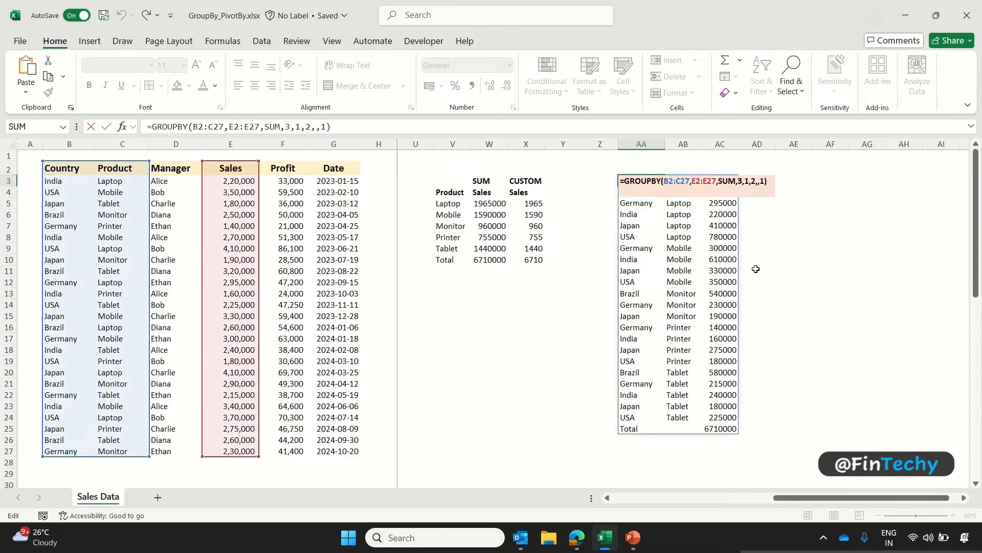
key("Left")
key("BackSpace")
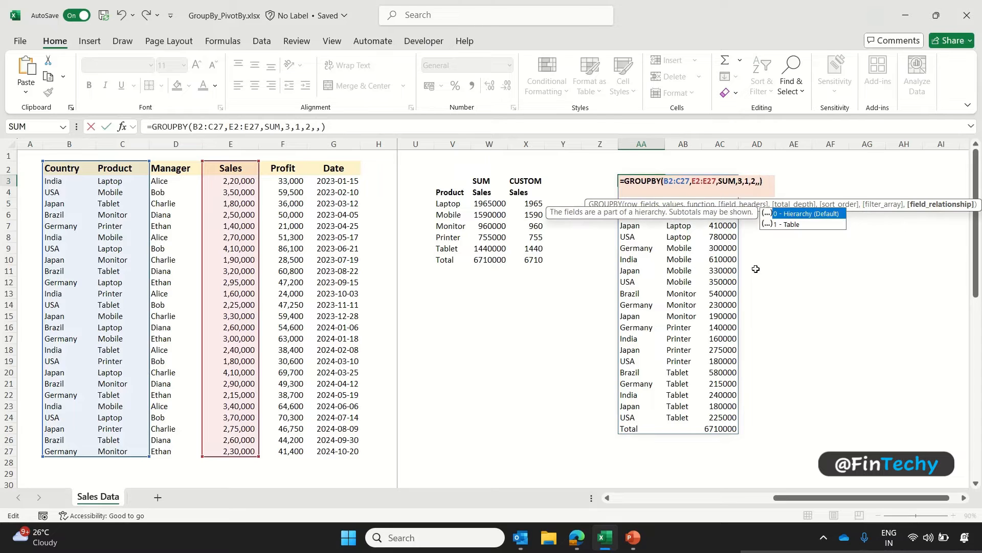
key("BackSpace")
key("BackSpace")
key("Return")
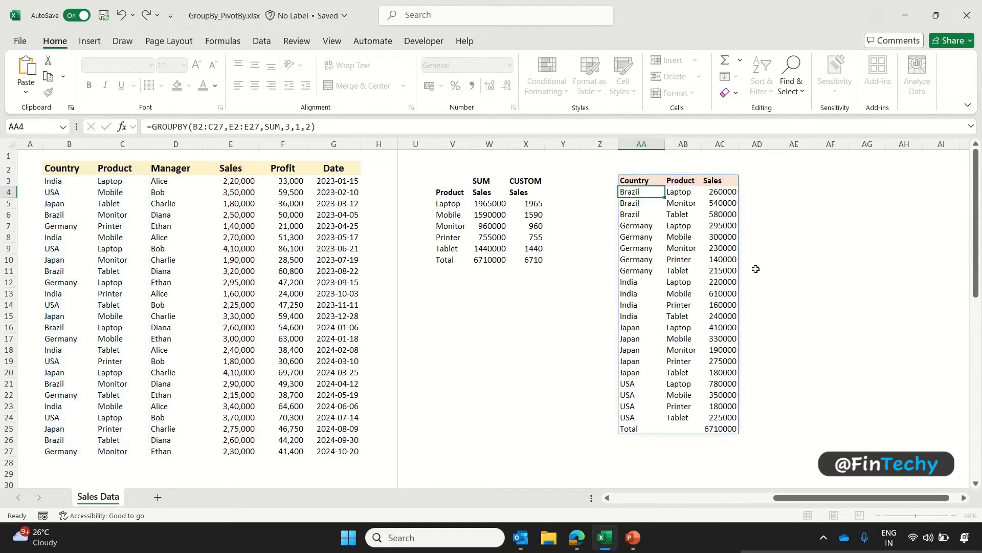
key("Up")
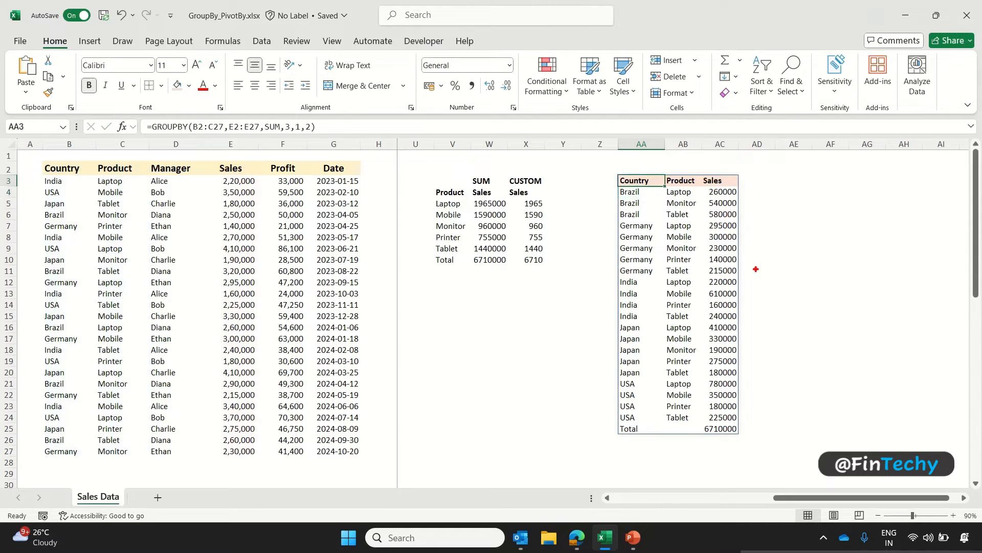
mouse_move(661, 186)
left_mouse_down()
mouse_move(697, 220)
mouse_move(697, 272)
left_mouse_up()
- Start a GROUPBY formula in AF3 whose row_fields combine B2:D27 and G2:G27 with HSTACK
key("Right")
key("Right")
key("Right")
key("Right")
key("Right")
key("Right")
key("Right")
key("Right")
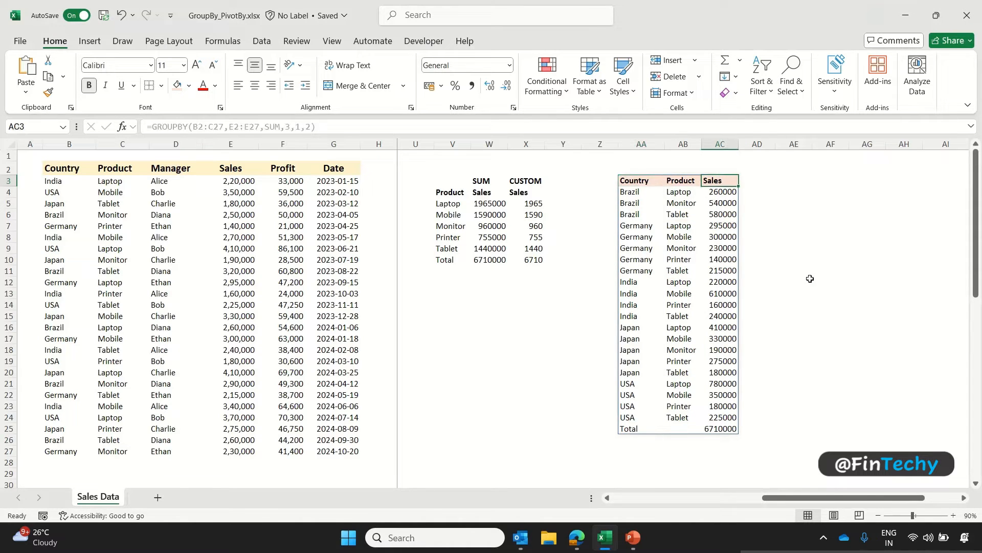
key("Right")
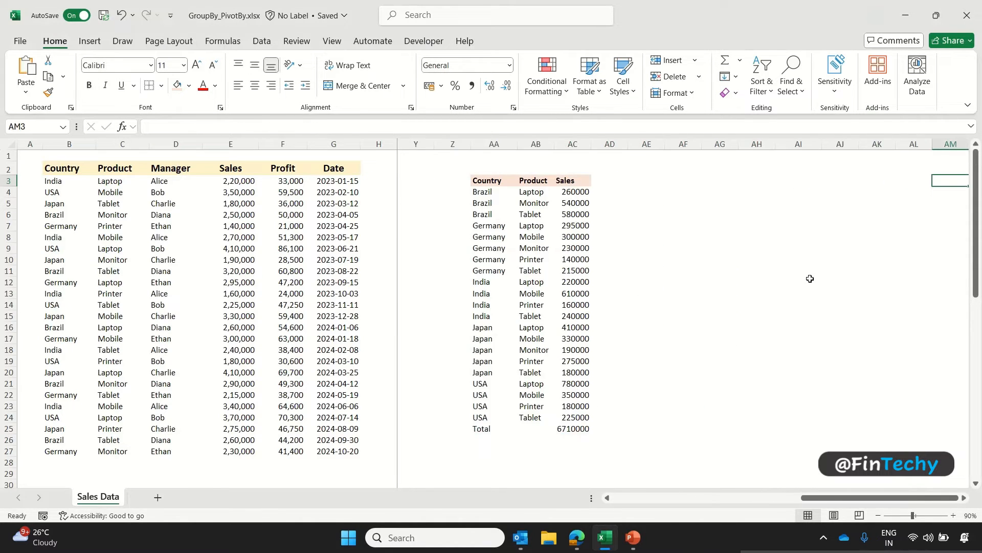
key("Left")
key("Left")
key("Left")
key("Left")
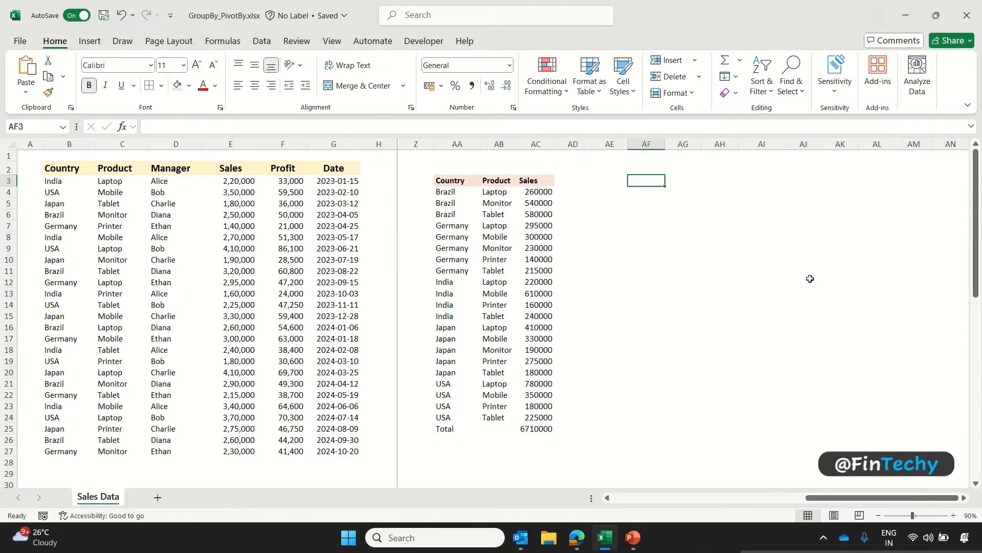
type("=GROUPBY(")
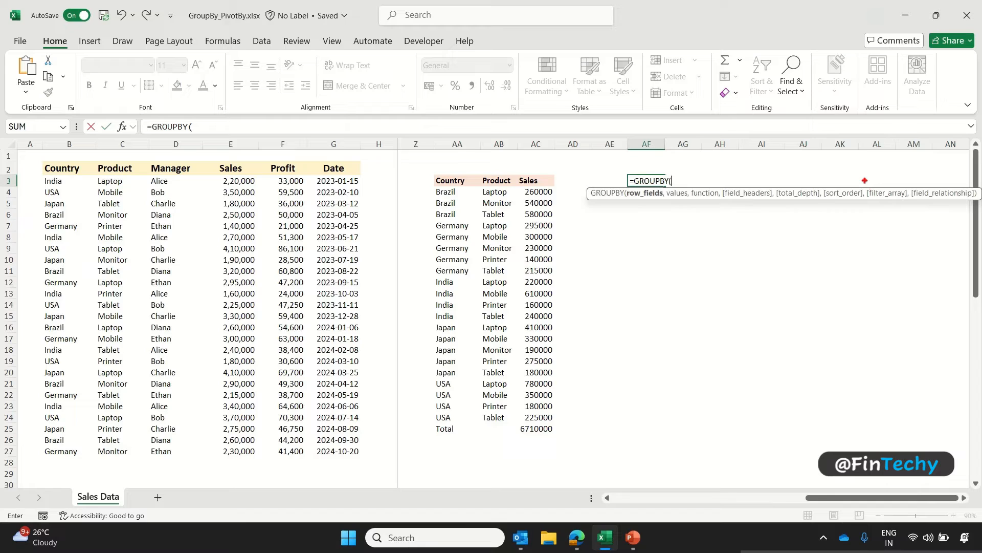
left_click_drag(865, 181, 910, 206)
type("HST")
key("Tab")
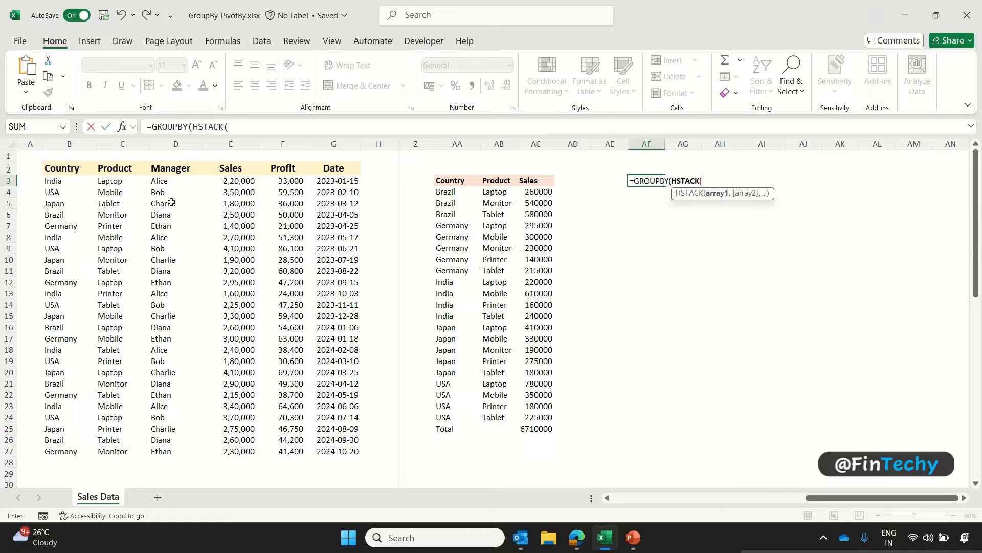
left_click_drag(69, 168, 168, 451)
type(",")
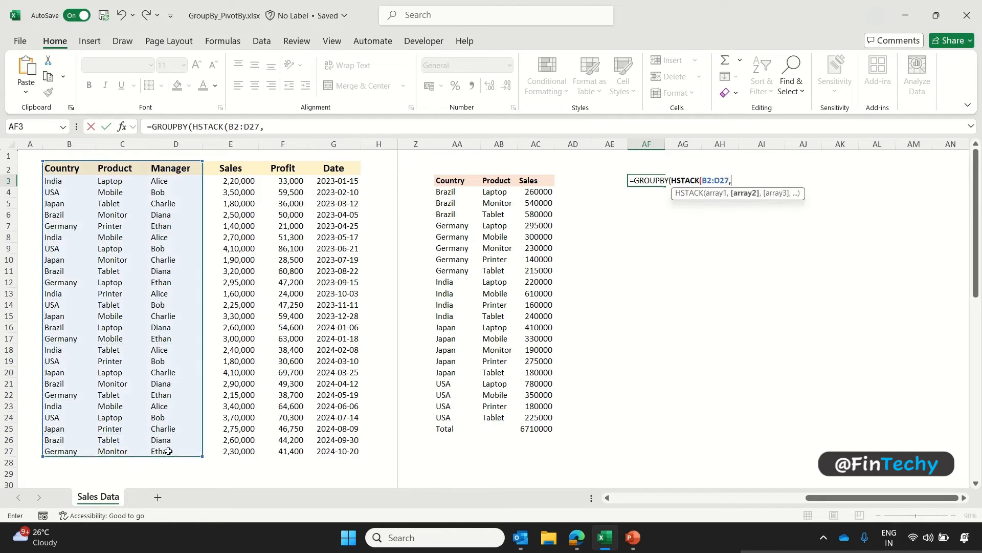
left_click_drag(333, 169, 327, 449)
type("),")
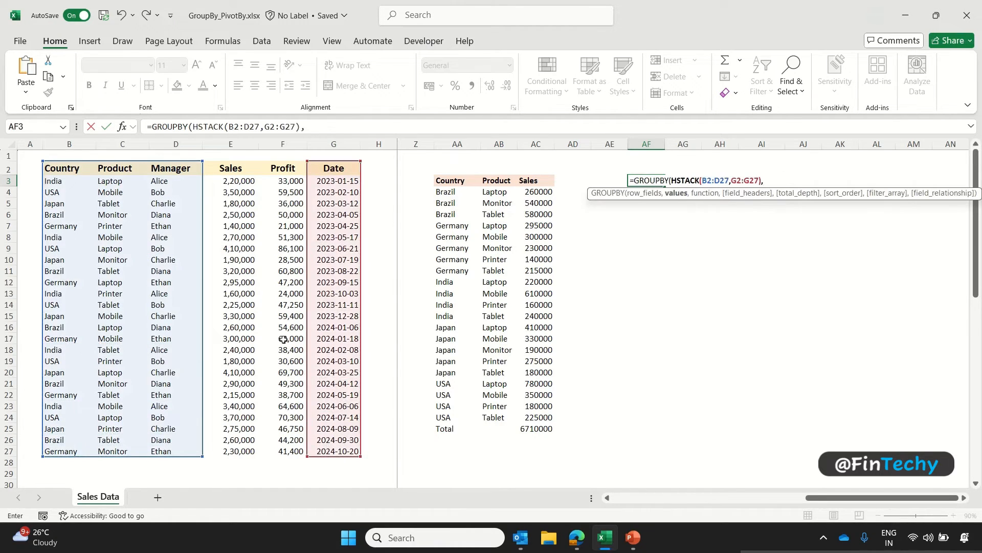
- Complete the AF3 formula with values E2:F27, SUM, field_headers 3, blank total_depth and sort_order, and filter_array YEAR(G2:G27)=2024
left_click_drag(231, 169, 271, 449)
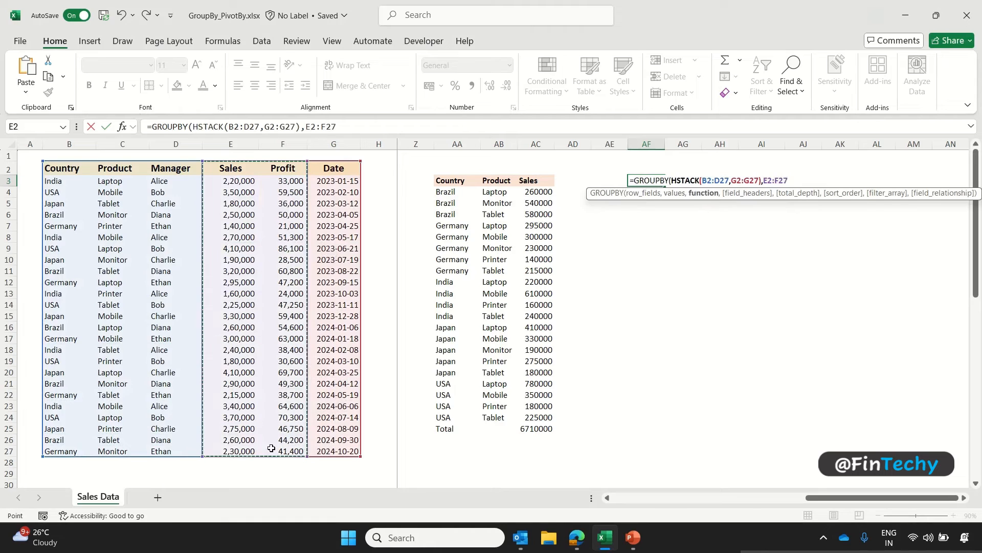
type(",SUM,3,")
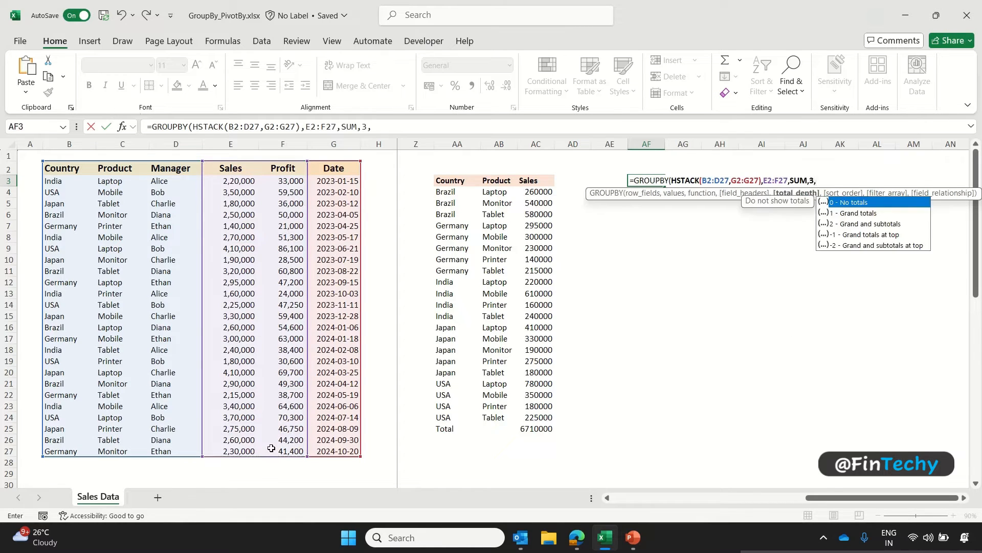
type(",,YEAR(")
left_click_drag(335, 170, 335, 452)
type(")=2024)")
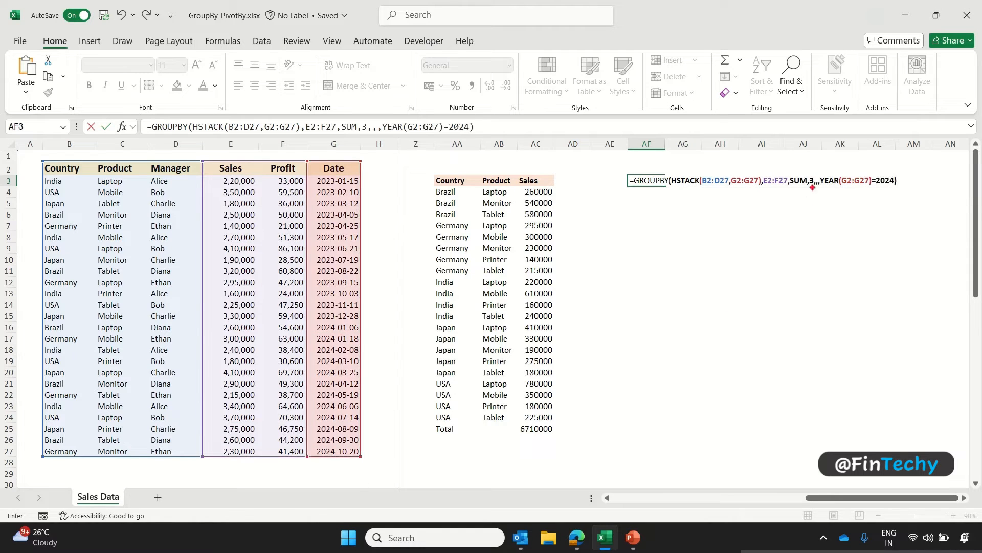
left_click_drag(819, 170, 900, 189)
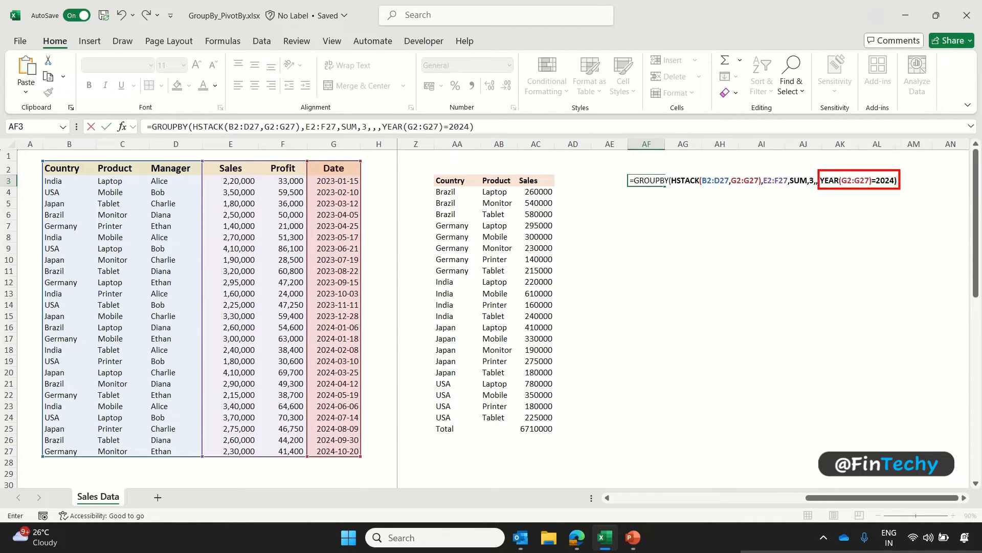
key("Return")
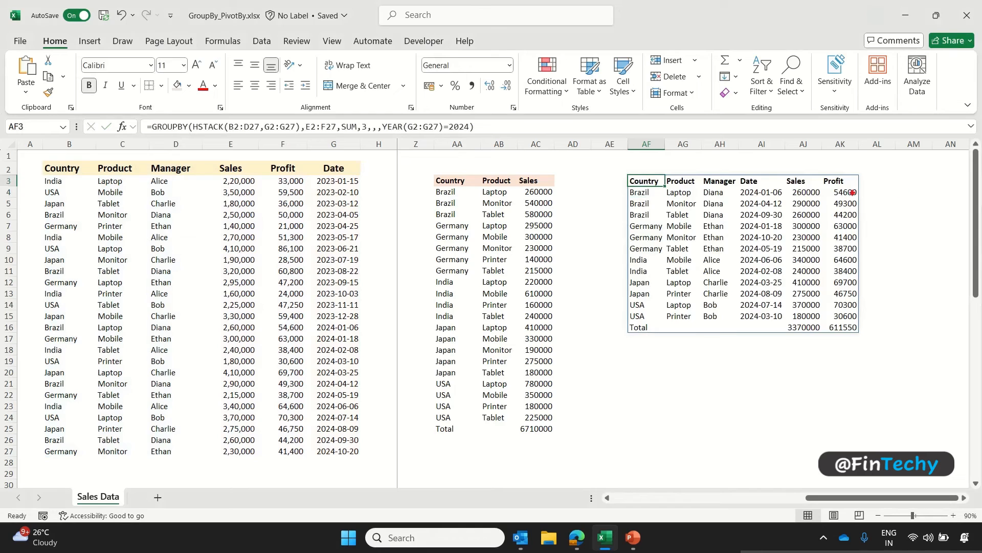
- Check the Date column of the filtered result and give the header row AF3:AK3 a light orange fill
mouse_move(740, 173)
left_mouse_down()
mouse_move(777, 257)
mouse_move(786, 336)
left_mouse_up()
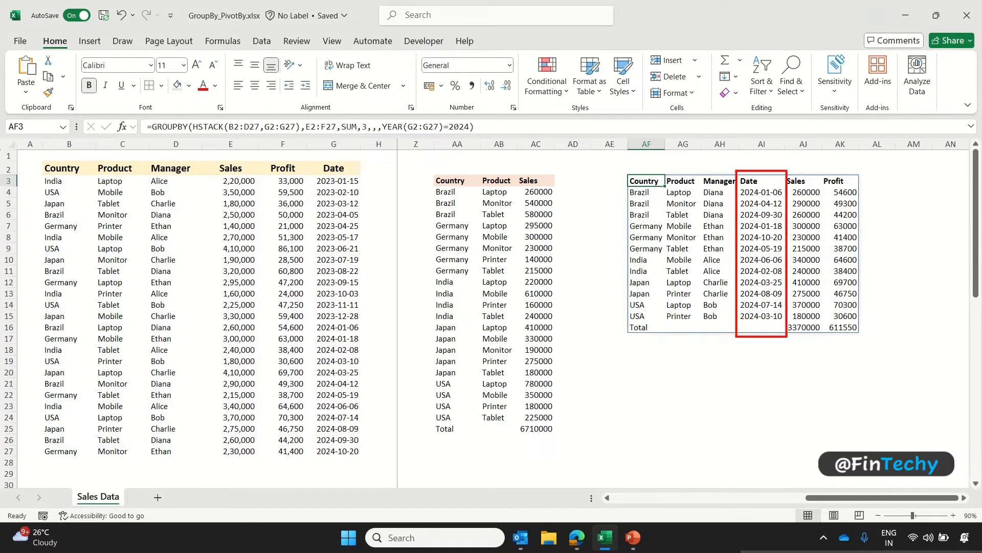
key("ctrl+shift+Right")
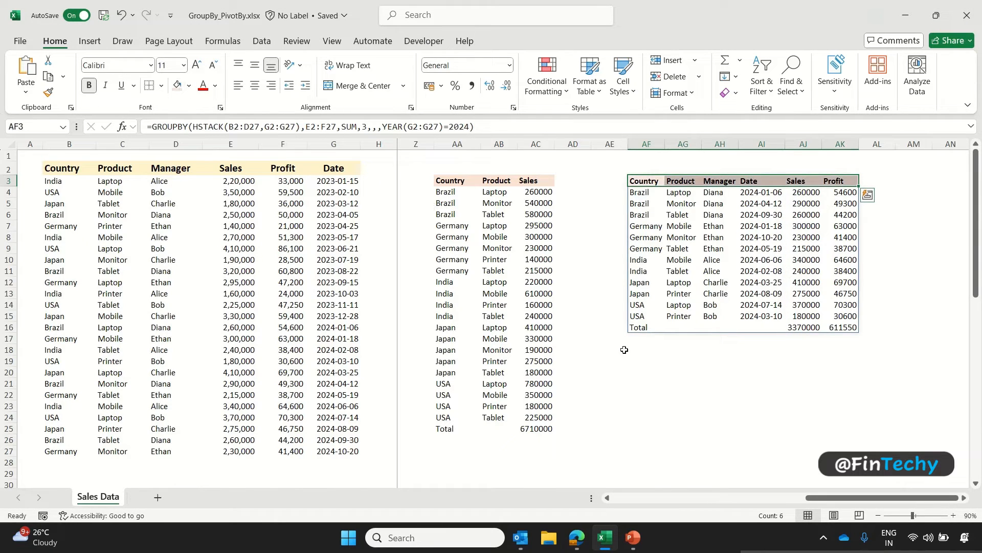
left_click(644, 181)
- Replace the filter_array in the AF3 formula with B2:B27="USA"
key("F2")
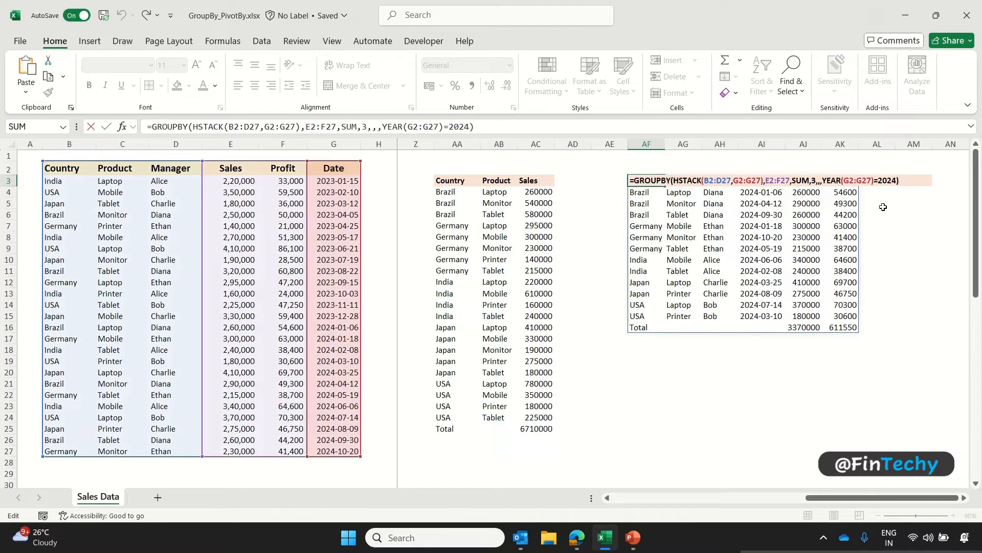
key("Left")
key("ctrl+shift+Left")
key("ctrl+shift+Left")
key("ctrl+shift+Left")
key("ctrl+shift+Left")
key("ctrl+shift+Left")
key("ctrl+shift+Left")
key("BackSpace")
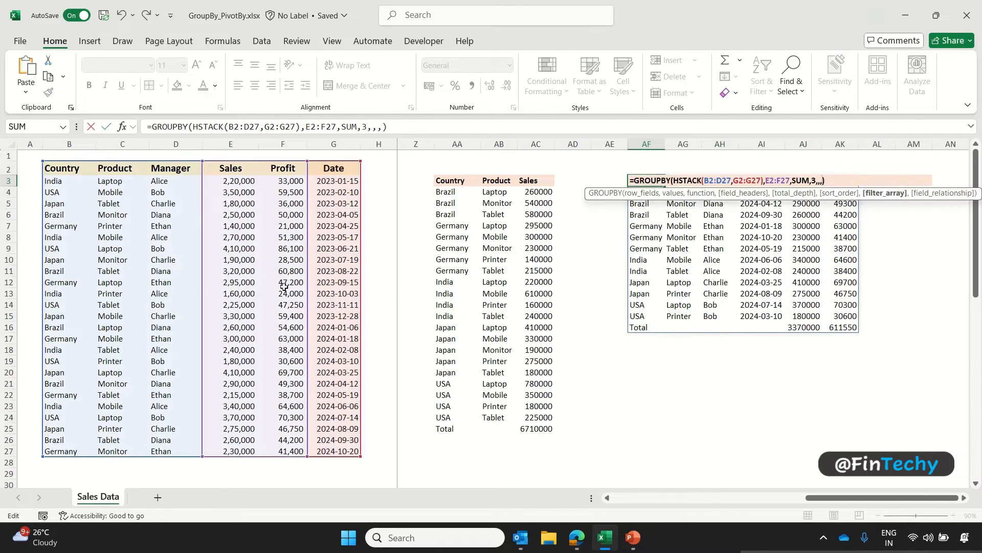
left_click_drag(61, 169, 62, 451)
type("=\"")
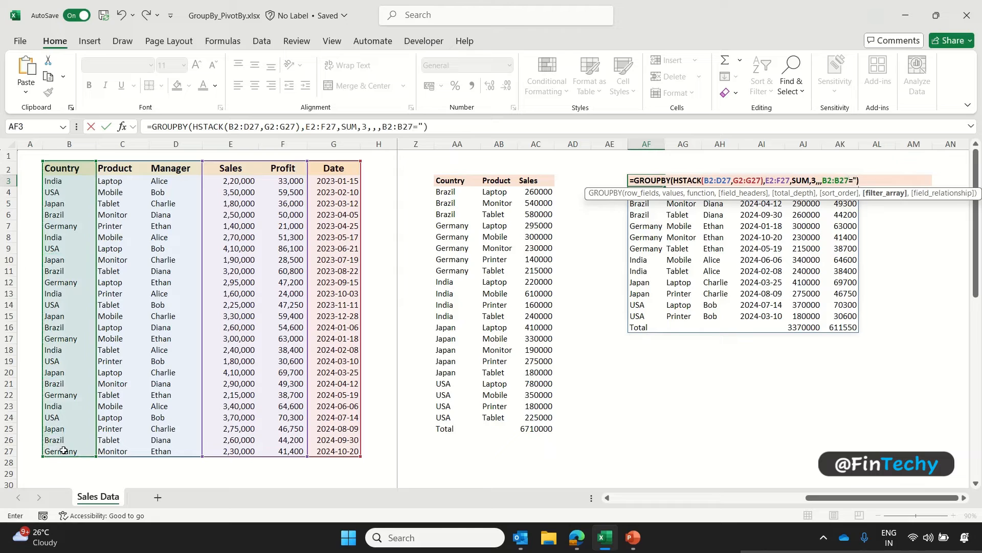
type("USA\"")
key("Return")
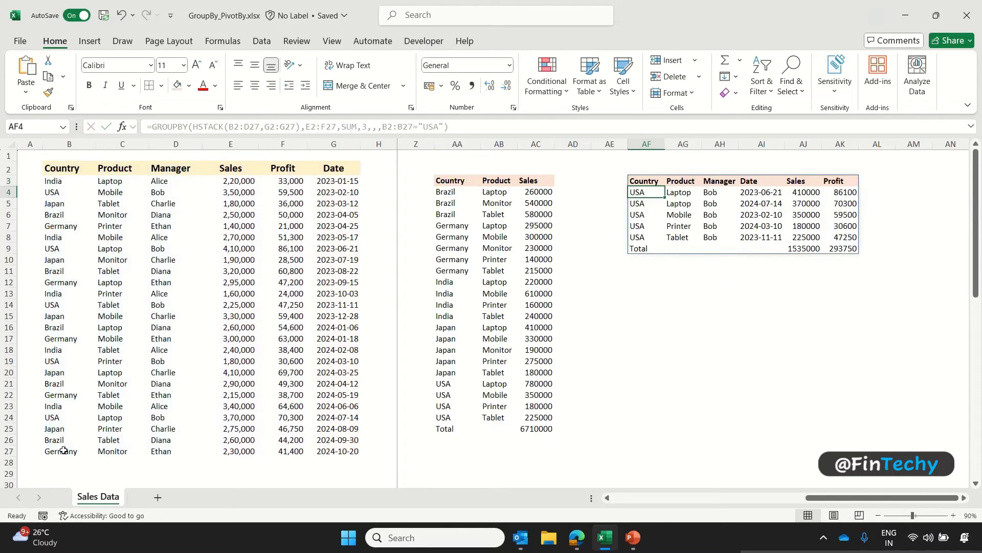
- Delete the USA condition from the filter_array of the AF3 formula
key("Up")
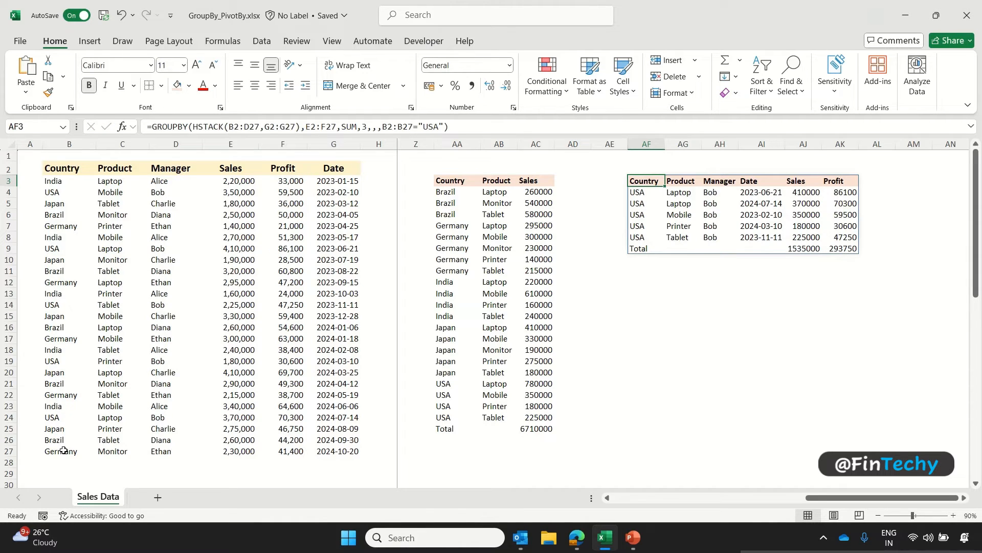
key("F2")
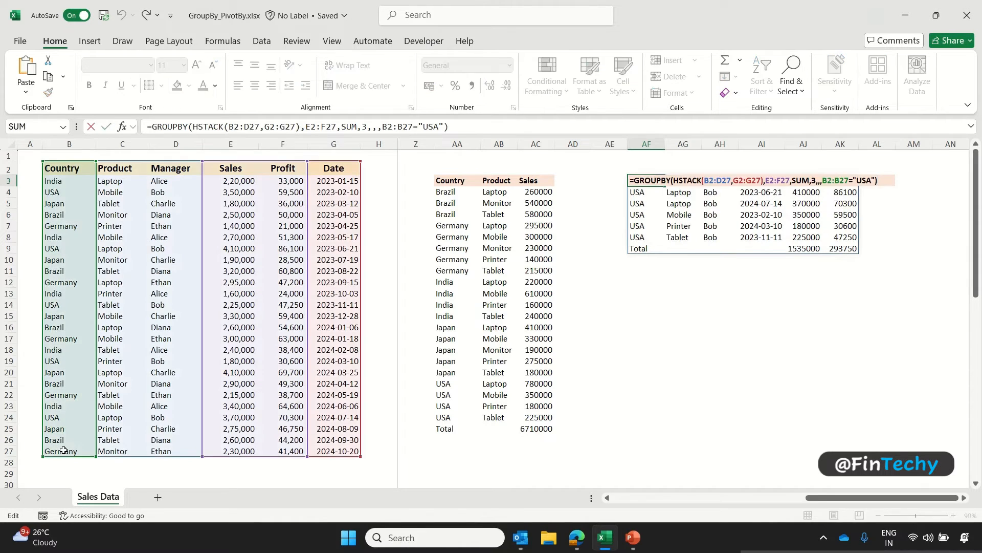
key("shift+Left")
key("shift+Left")
key("shift+Left")
key("shift+Left")
key("shift+Left")
key("shift+Left")
key("shift+Left")
key("shift+Left")
key("shift+Left")
key("shift+Left")
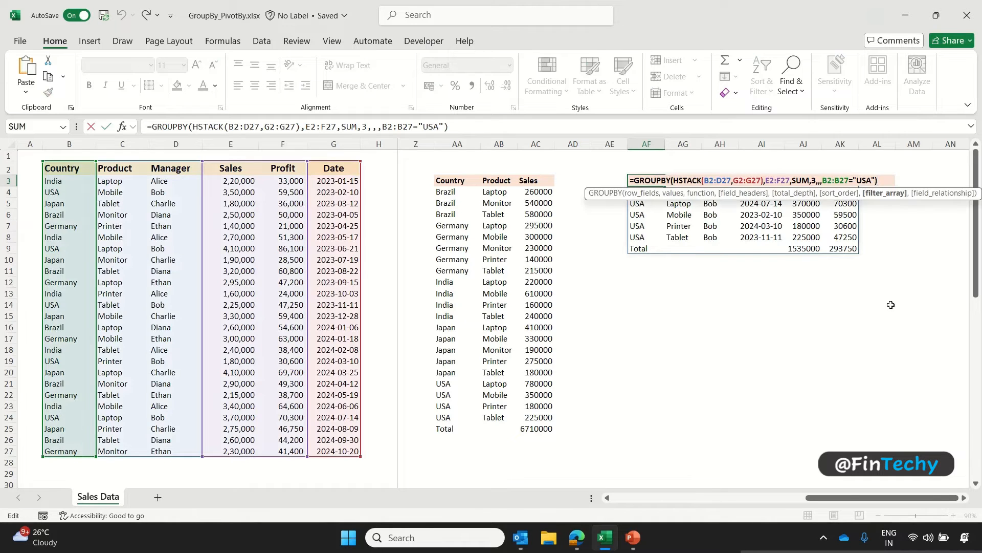
key("shift+Left")
key("shift+Left")
key("shift+Left")
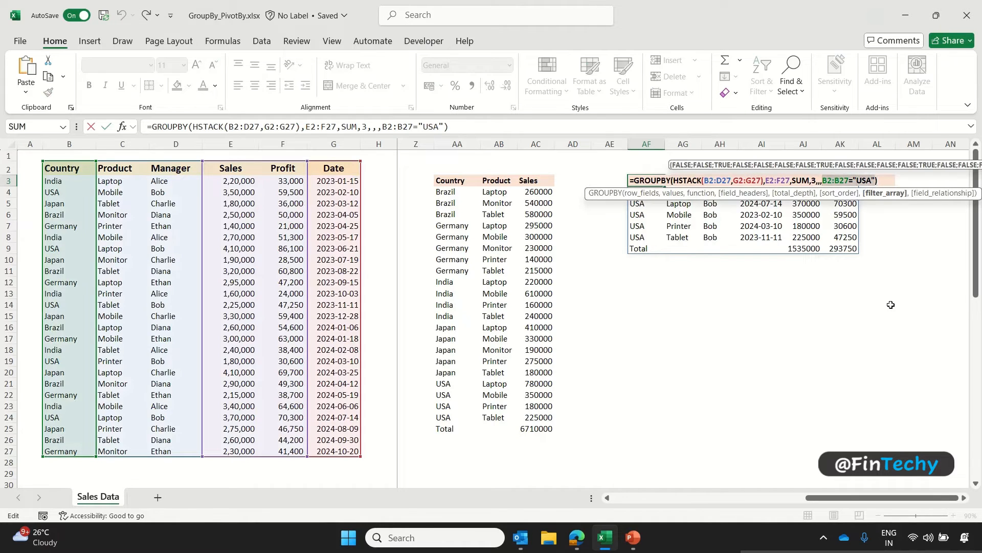
key("BackSpace")
- Set the AF3 filter_array to YEAR(G2:G27)=2024*((B2:B27)="Germany") and check the result's Country and Date columns
type("YEAR(")
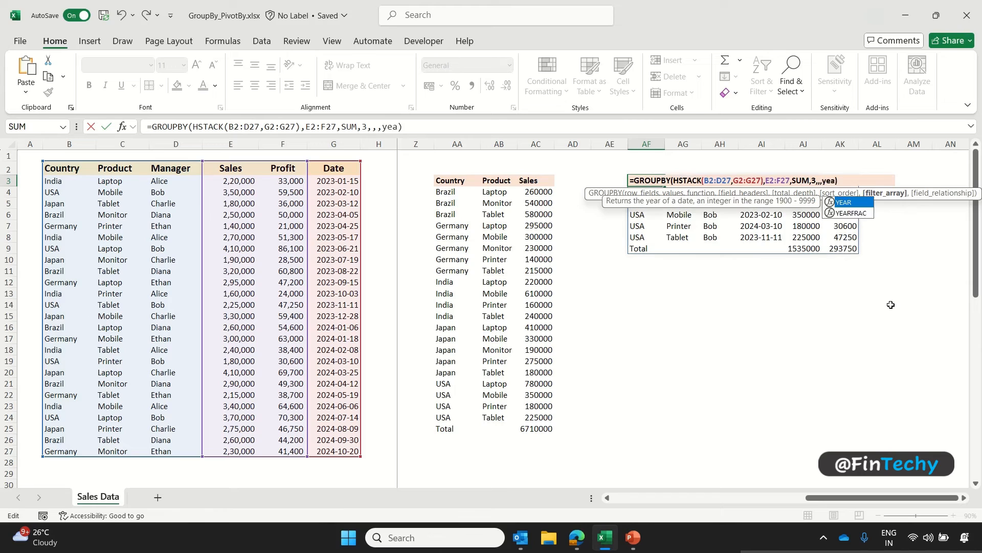
left_click_drag(345, 169, 337, 452)
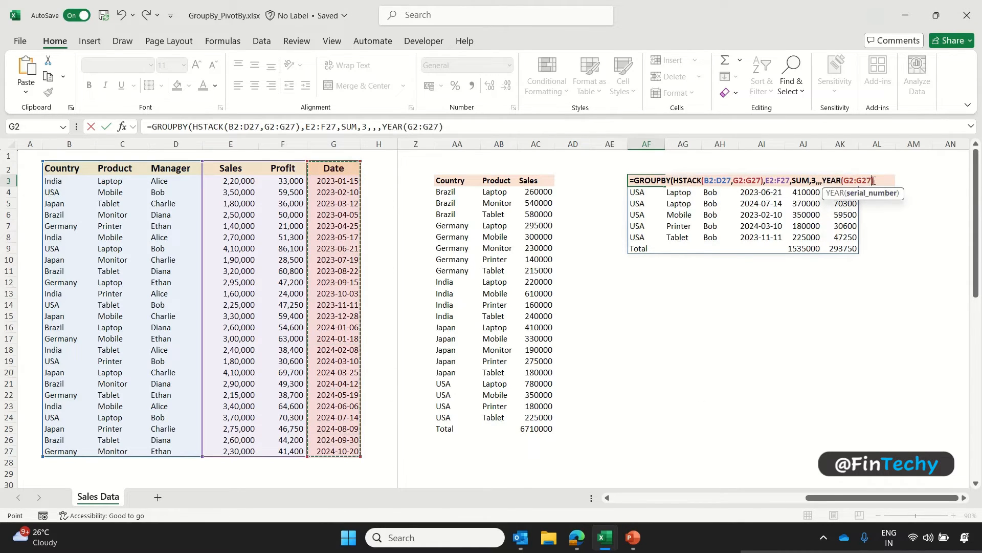
left_click(875, 181)
type("=2024*((")
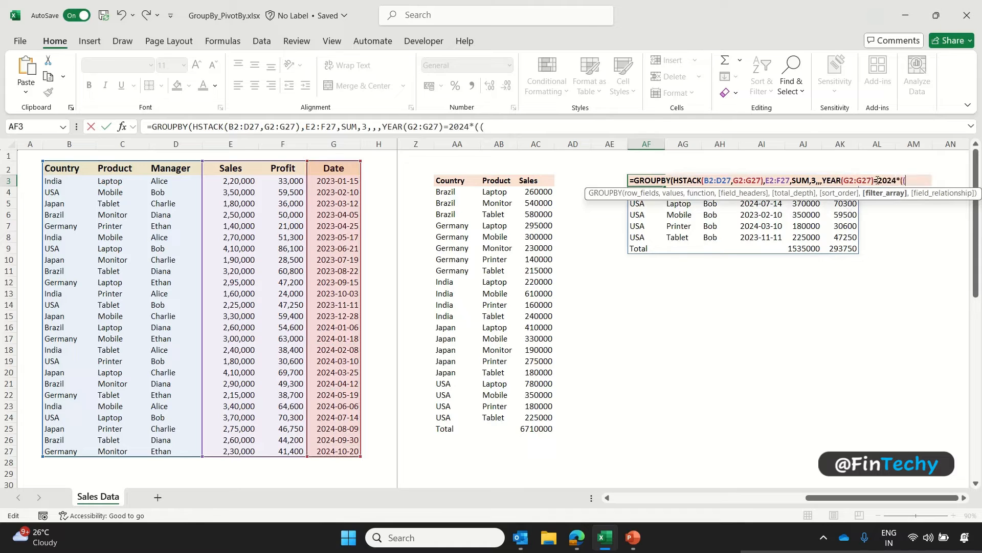
left_click_drag(73, 170, 60, 450)
type(")=\"German")
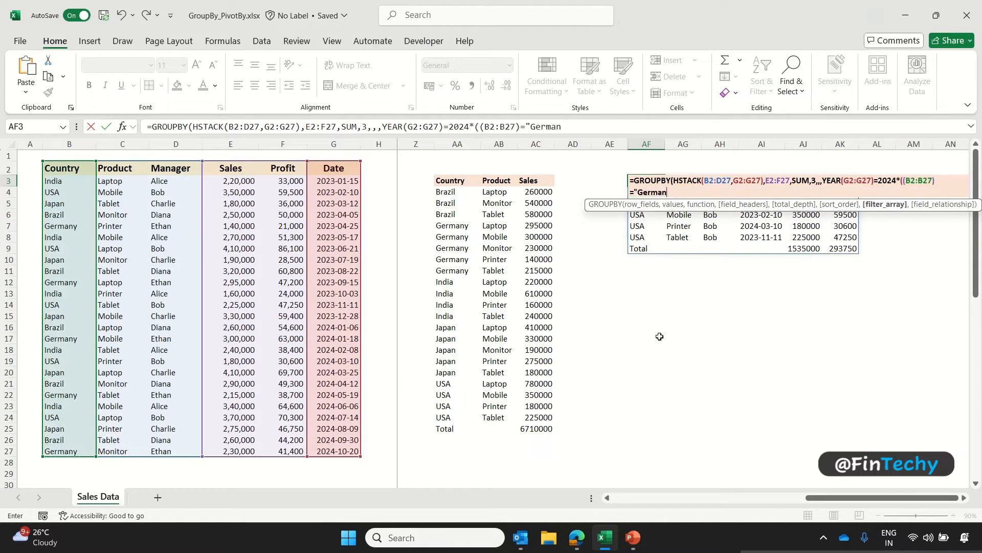
type("y\"))")
key("ctrl+Return")
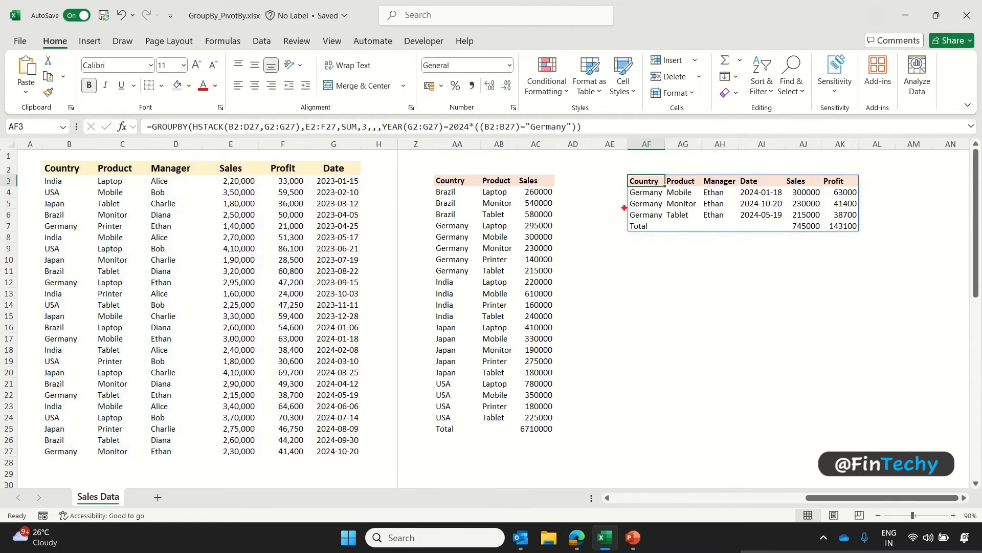
mouse_move(619, 168)
left_mouse_down()
mouse_move(652, 197)
mouse_move(671, 237)
left_mouse_up()
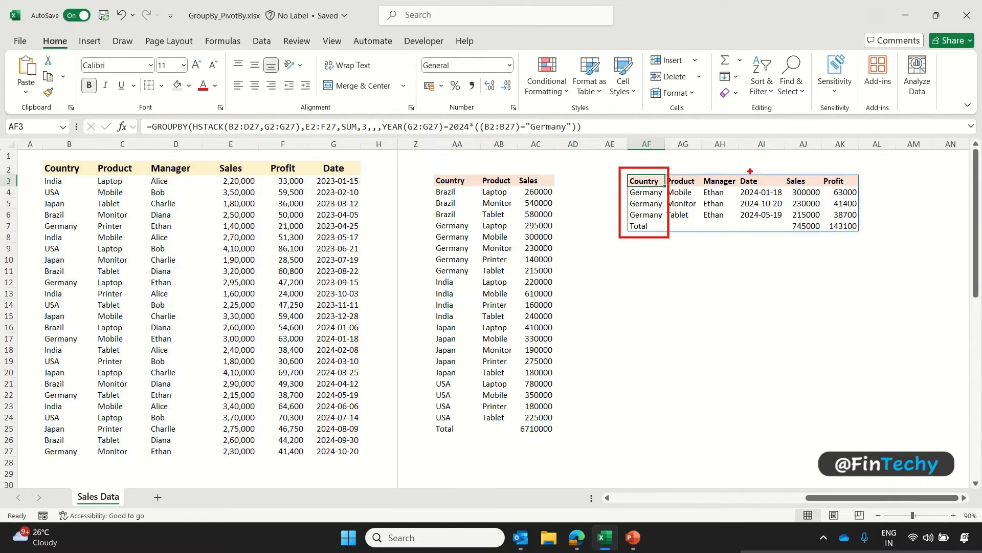
left_click_drag(738, 170, 785, 228)
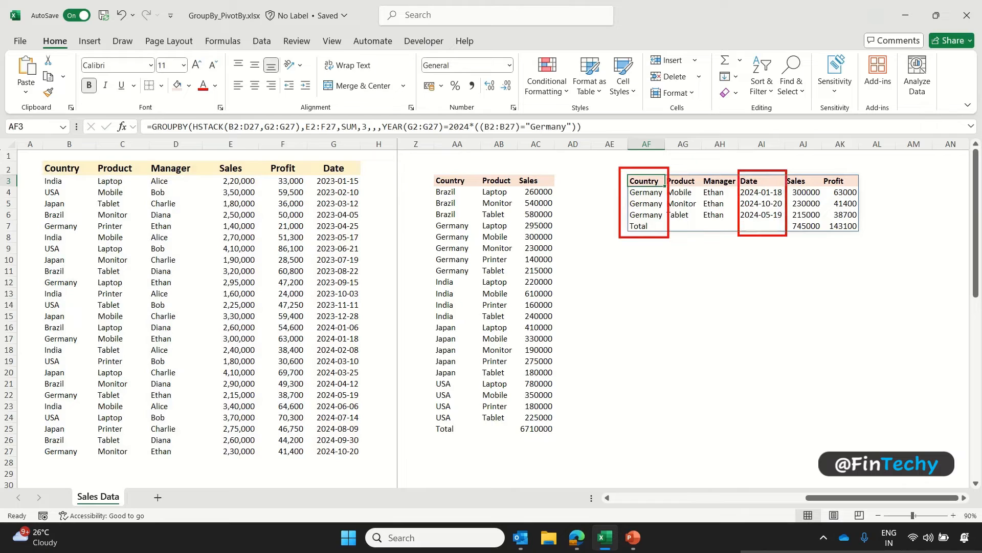
key("Escape")
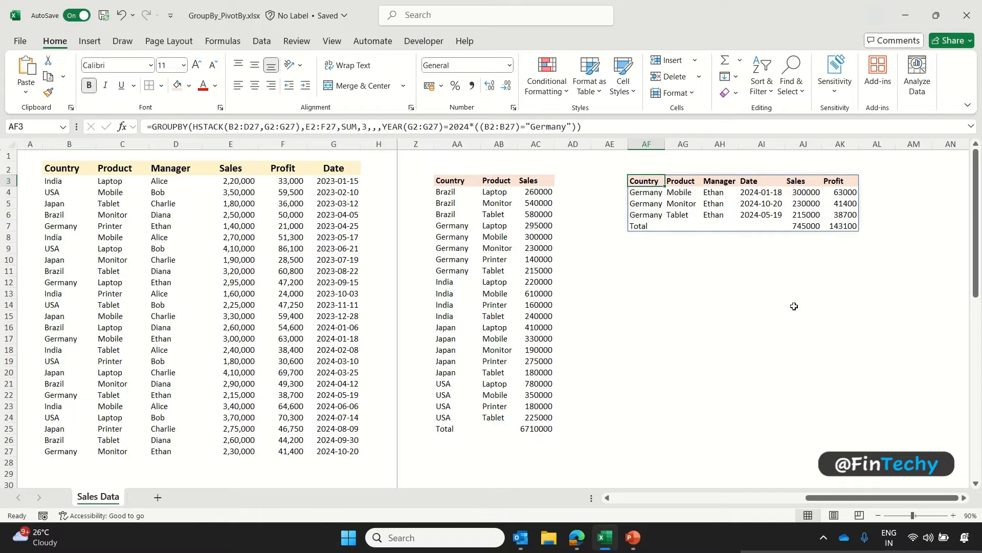
- Delete the combined year and Germany condition from the filter_array of the AF3 formula
key("F2")
key("ctrl+shift+Left")
key("ctrl+shift+Left")
key("ctrl+shift+Left")
key("ctrl+shift+Left")
key("ctrl+shift+Left")
key("ctrl+shift+Left")
key("ctrl+shift+Left")
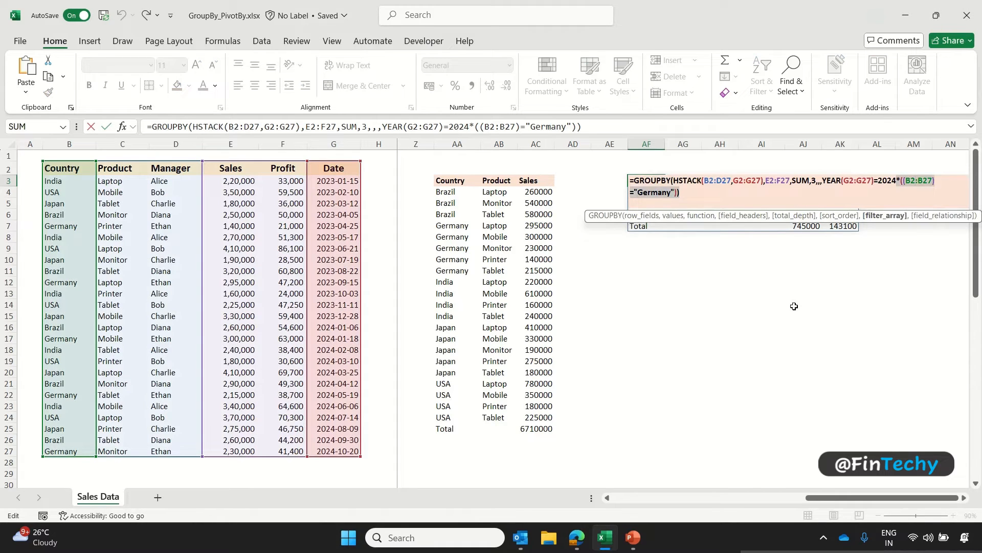
key("ctrl+shift+Left")
key("ctrl+shift+Left")
key("ctrl+shift+Left")
key("ctrl+shift+Left")
key("ctrl+shift+Left")
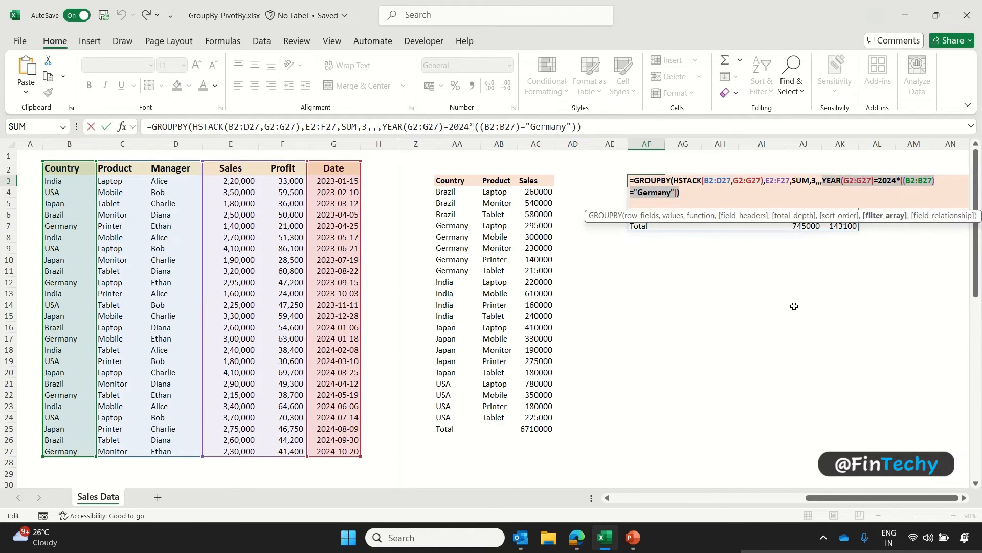
key("BackSpace")
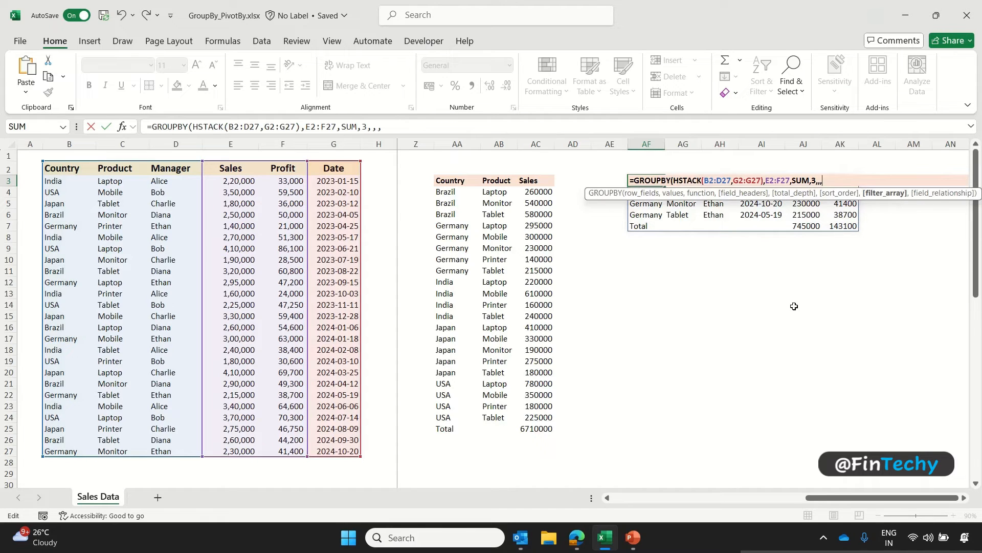
- Set the AF3 filter_array to an OR condition joining two D2:D27 tests with +, matching the managers of India and Japan
type("((")
left_click_drag(166, 169, 165, 451)
type(")=\"Al")
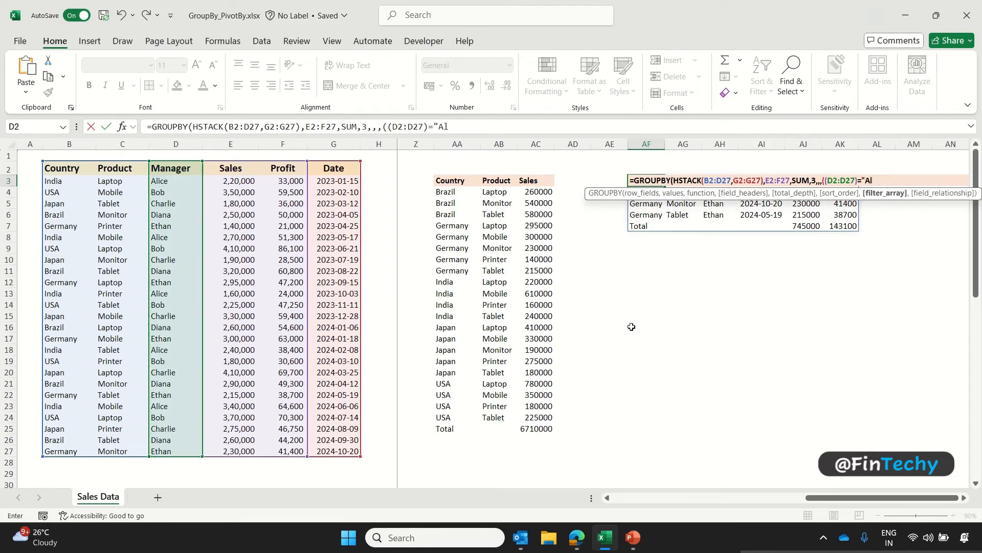
type("ice\")+((")
left_click_drag(190, 167, 165, 452)
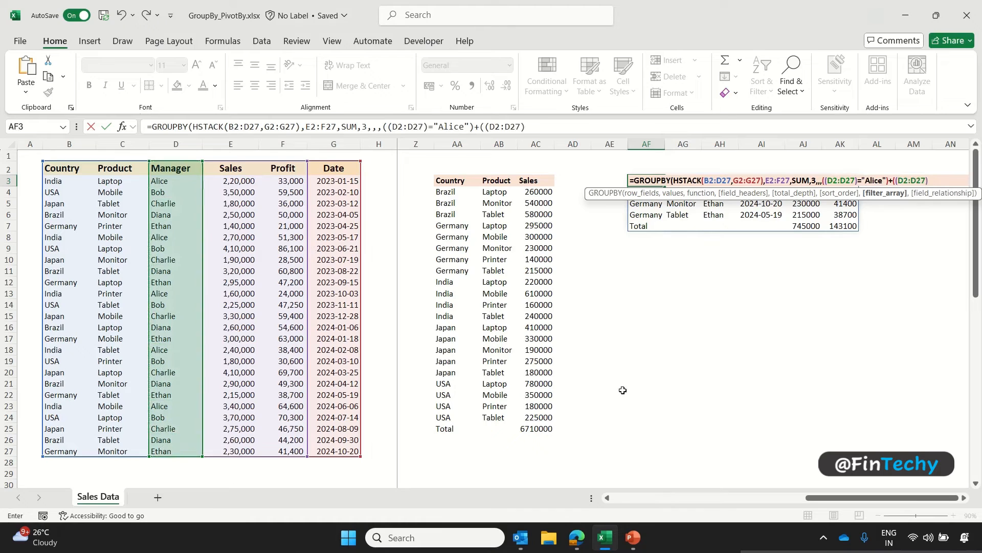
type(")=\"Charlie\"))")
key("ctrl+Return")
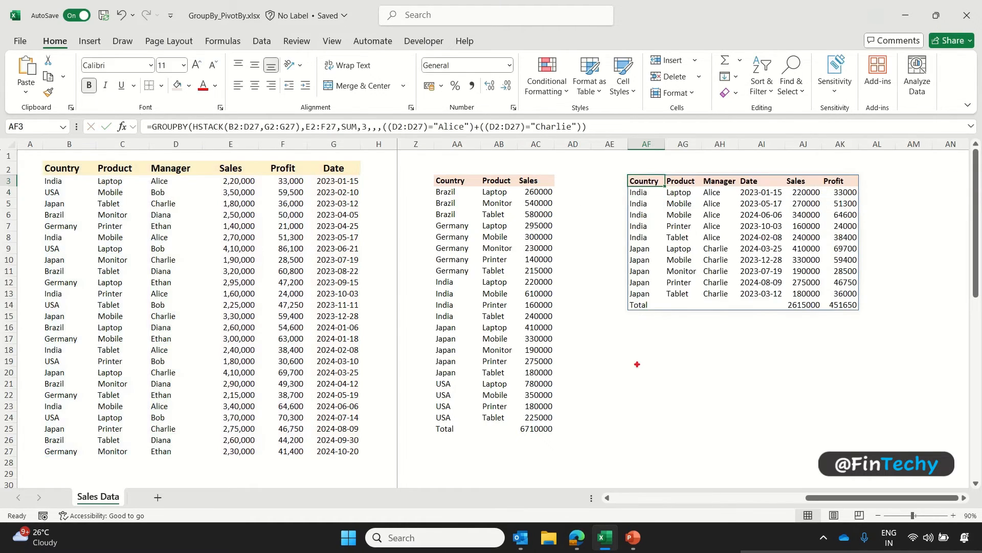
mouse_move(699, 168)
left_mouse_down()
mouse_move(726, 215)
mouse_move(742, 320)
left_mouse_up()
key("Escape")
- Start a trial GROUPBY formula in AF20, skip to the field_relationship argument, examine its options and discard the formula
key("Down")
key("Down")
key("Down")
key("Down")
key("Down")
key("Down")
key("Down")
key("Down")
key("Down")
key("Down")
key("Down")
key("Down")
key("Down")
key("Down")
key("Down")
key("Down")
key("Down")
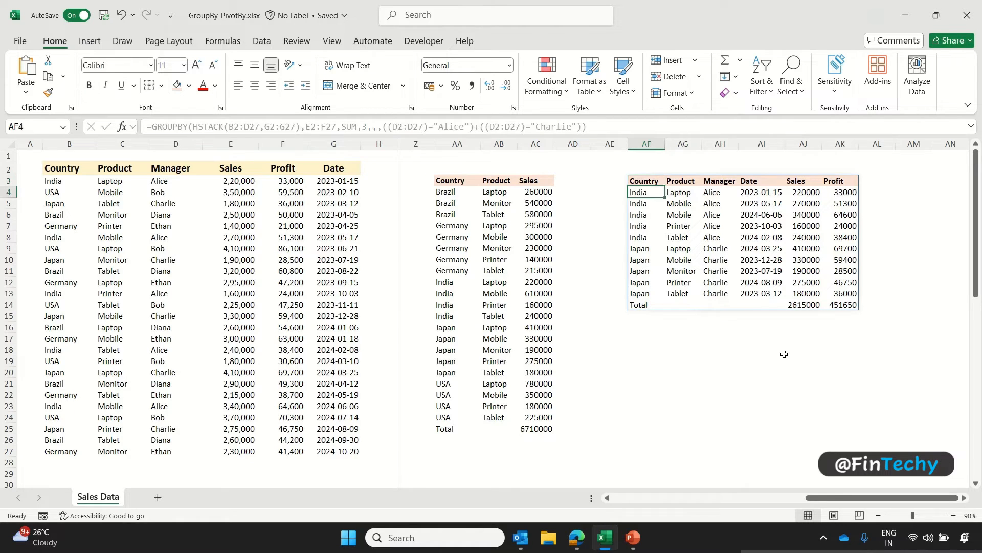
type("=gr")
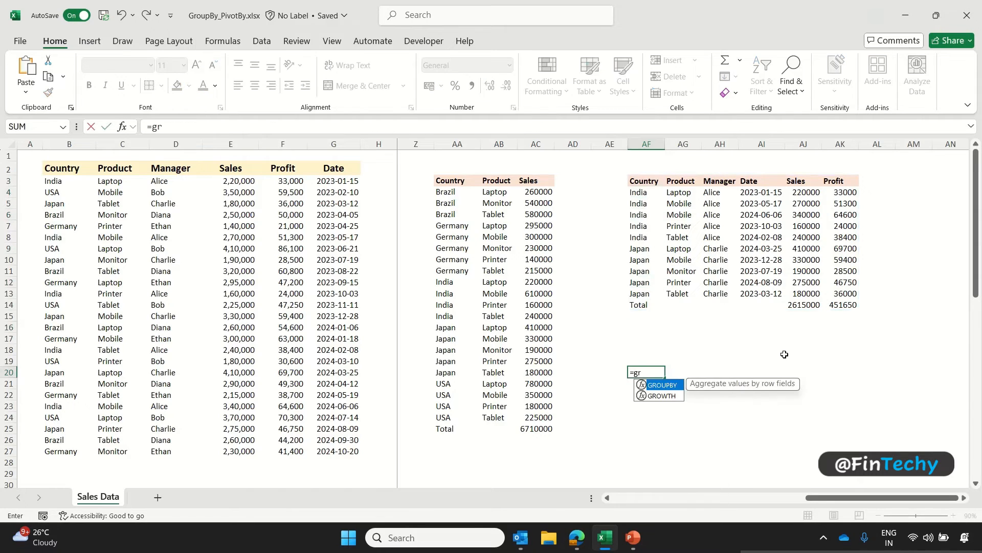
key("Tab")
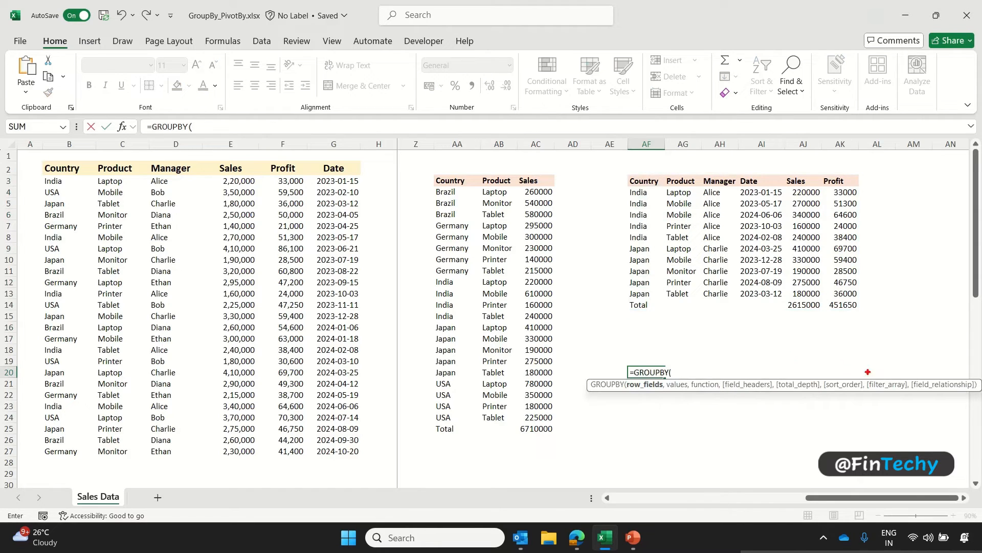
left_click_drag(908, 372, 980, 400)
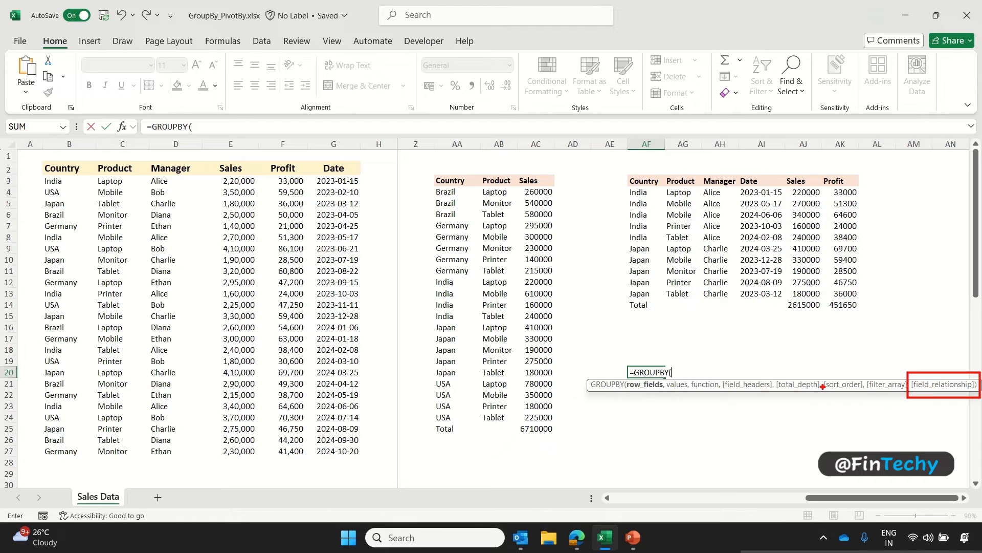
key("Escape")
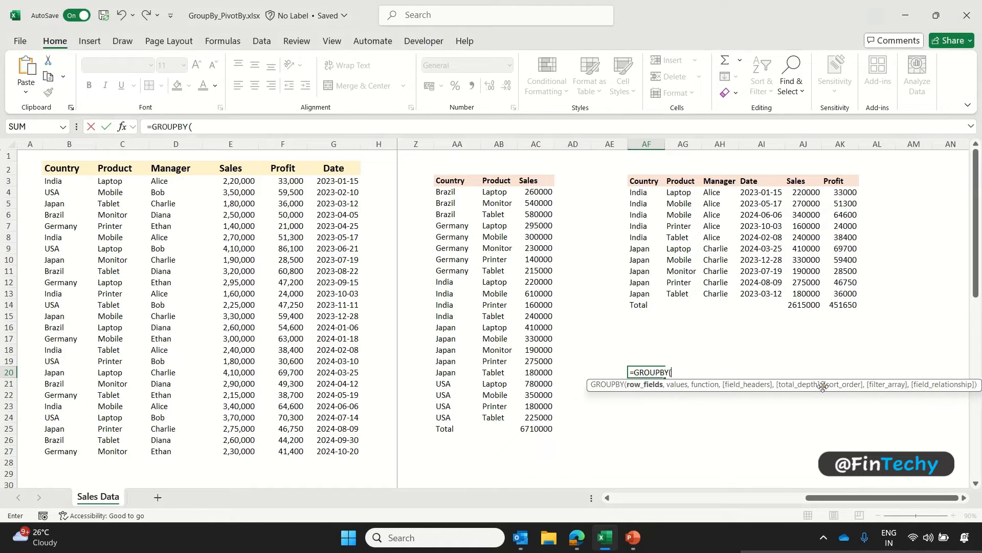
type(",,,,,,,")
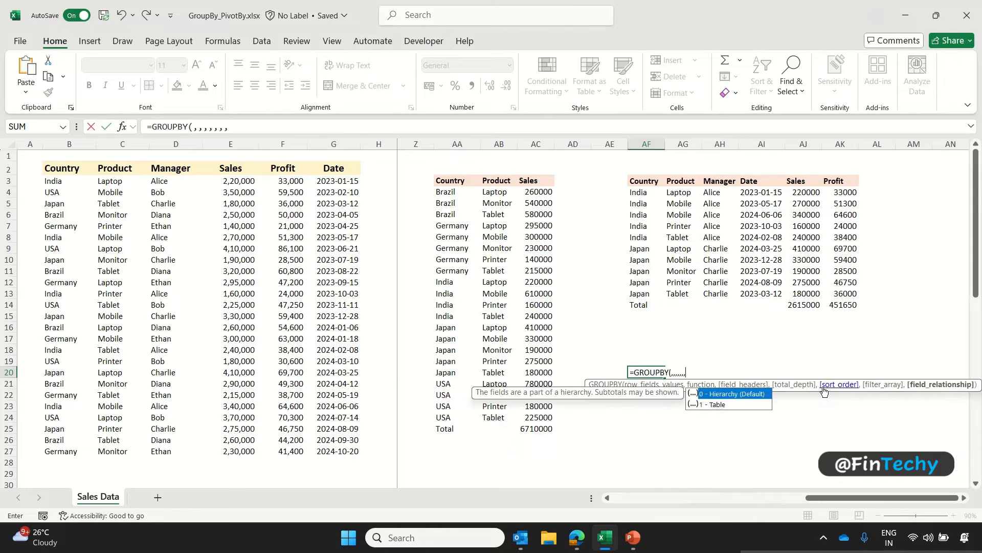
key("ctrl+2")
left_click_drag(684, 385, 778, 415)
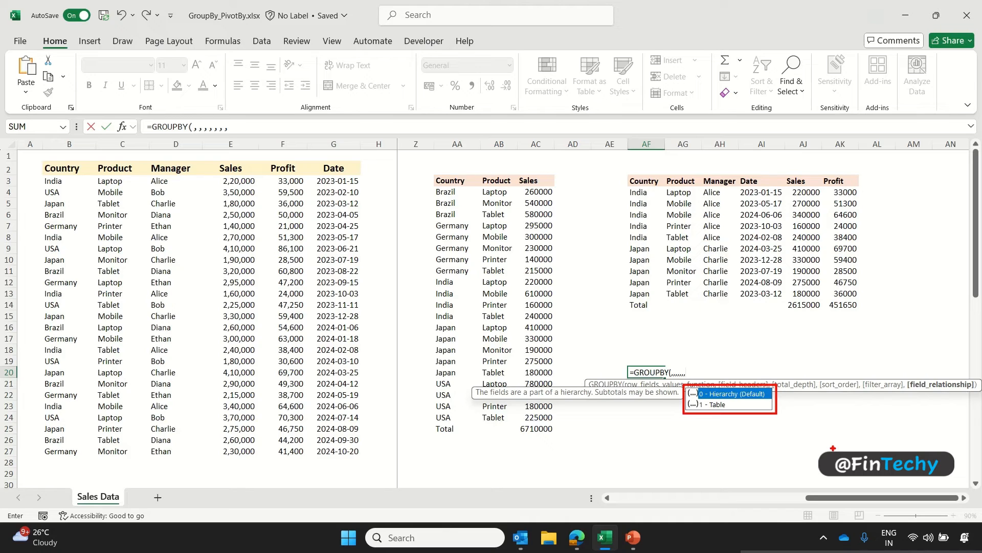
key("Escape")
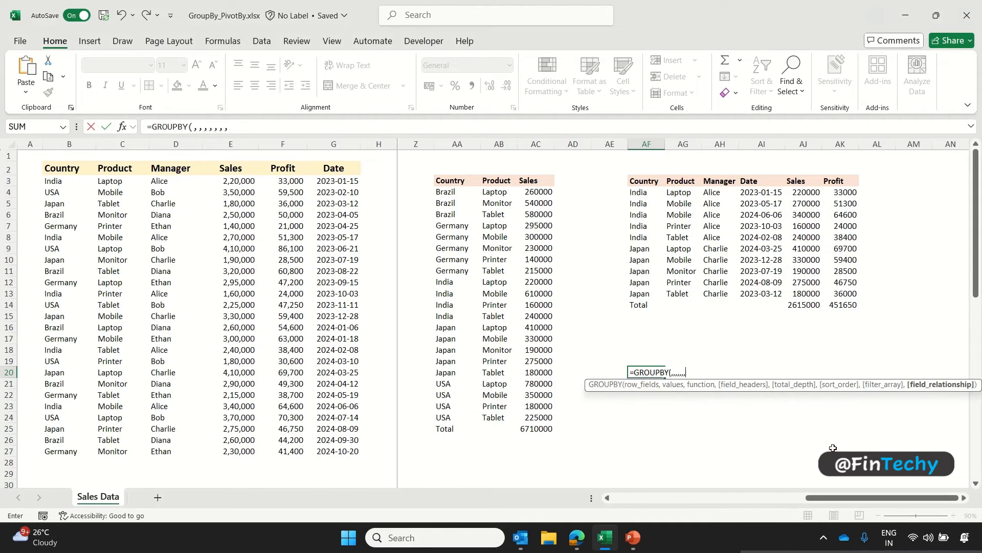
key("Escape")
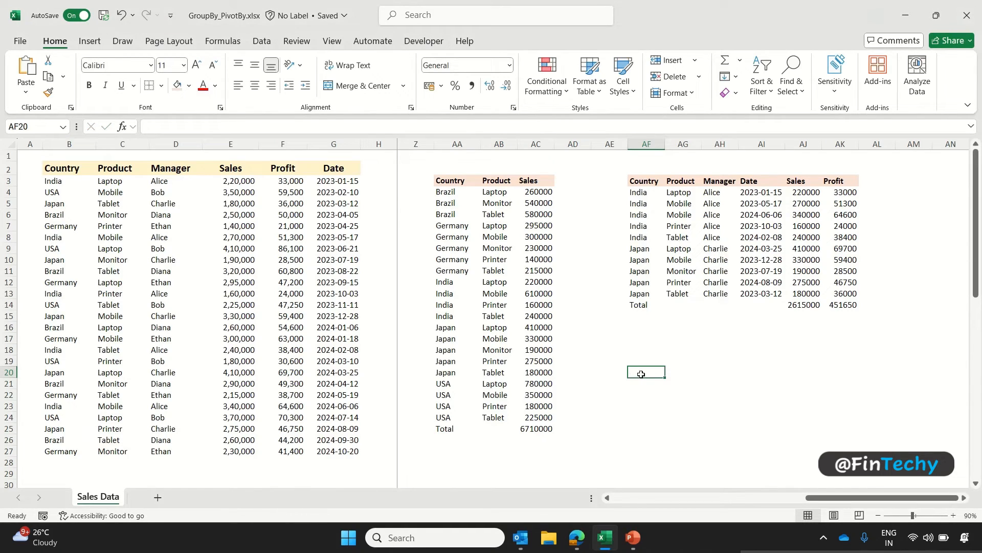
- Insert a PivotTable based on B2:G27 at cell AM3 of the existing Sales Data worksheet
key("Right")
key("Right")
key("Right")
key("Right")
key("Right")
key("Right")
key("Right")
key("Right")
key("Right")
key("Right")
key("Right")
key("Right")
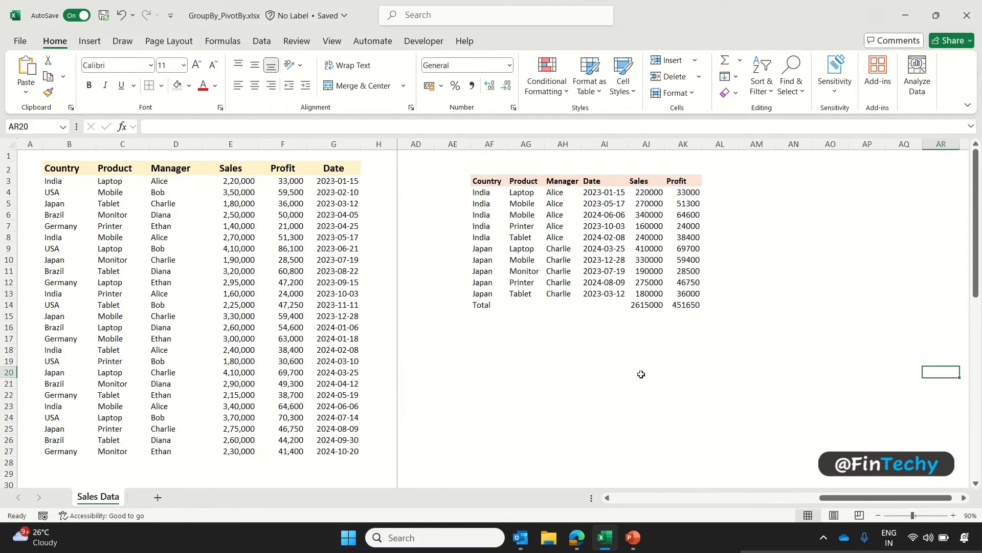
key("Right")
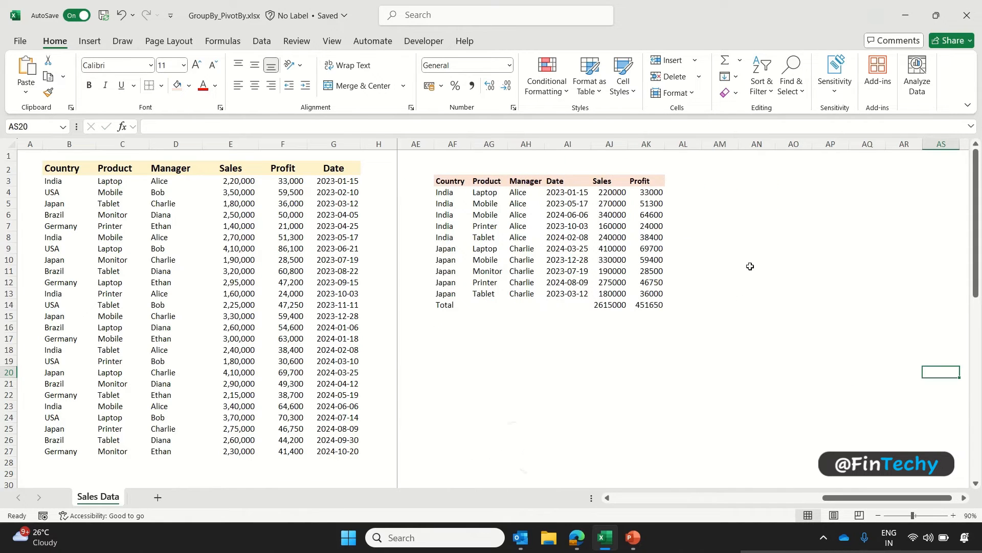
left_click(723, 180)
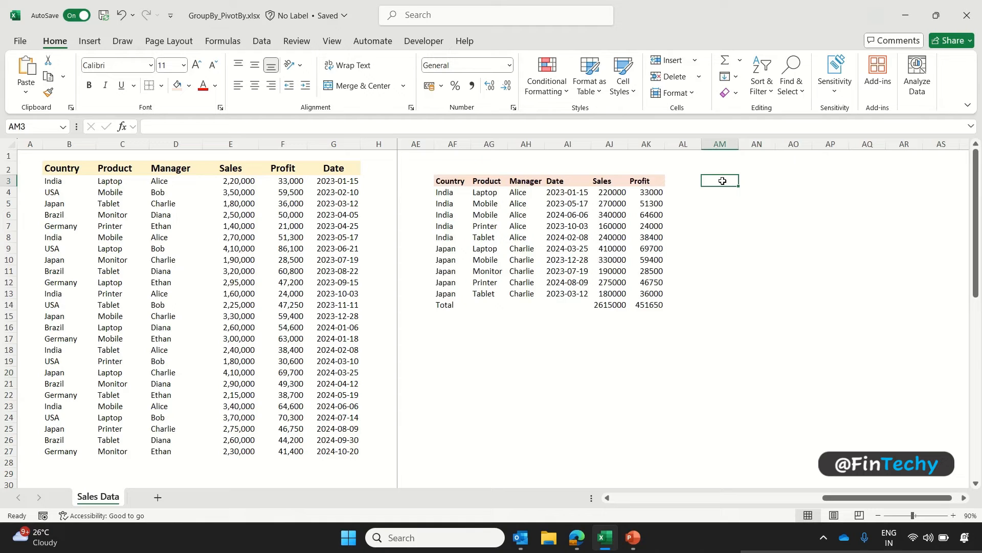
left_click(94, 41)
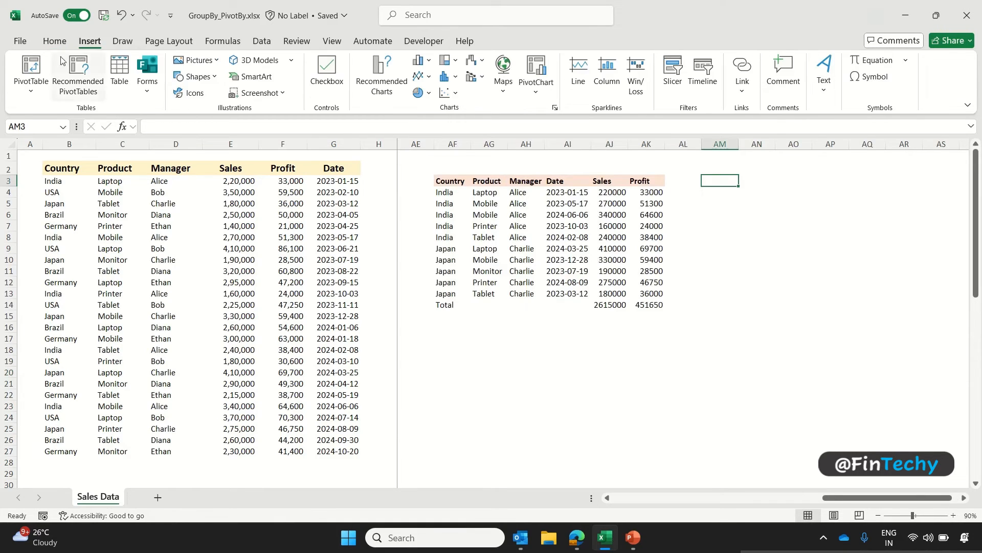
left_click(31, 66)
left_click_drag(52, 169, 326, 453)
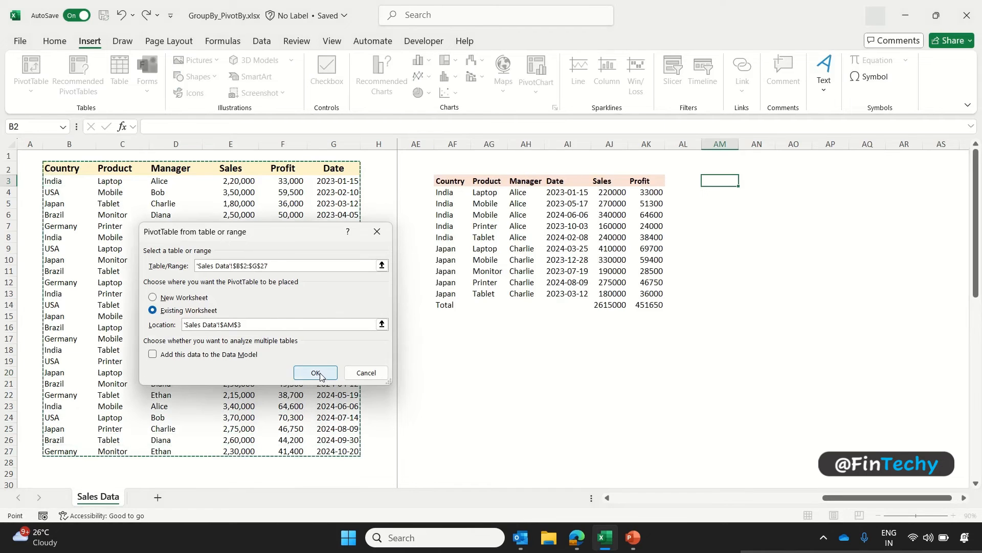
left_click(320, 372)
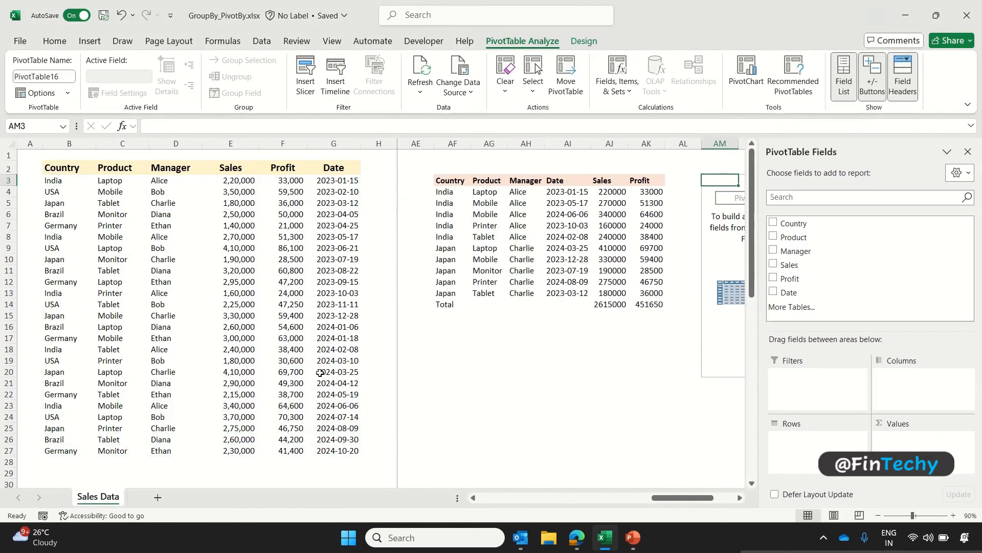
- Lay out the AM3 PivotTable with Country in rows, Product in columns and Sales as summed values, and hide the field list
left_click(740, 497)
left_click(740, 497)
left_click(740, 498)
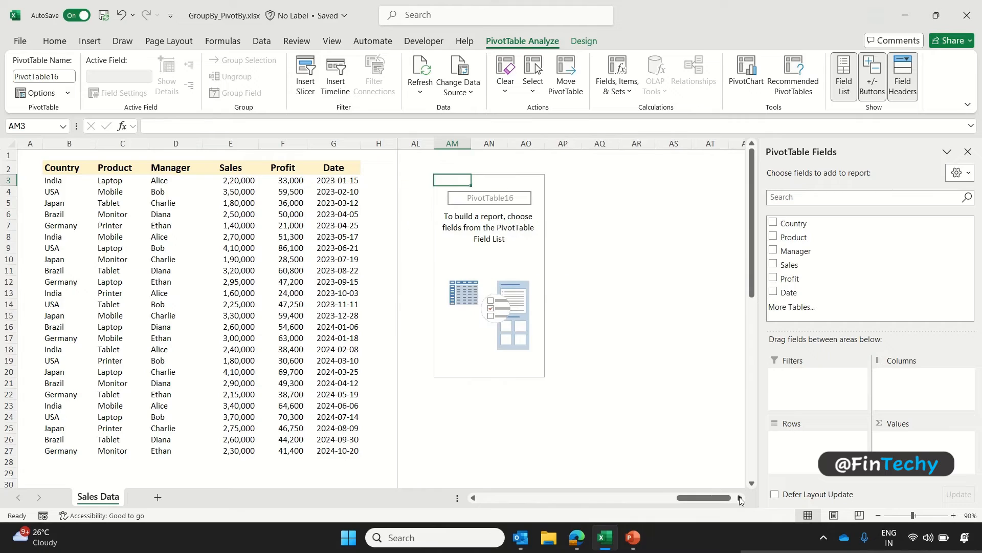
left_click(773, 223)
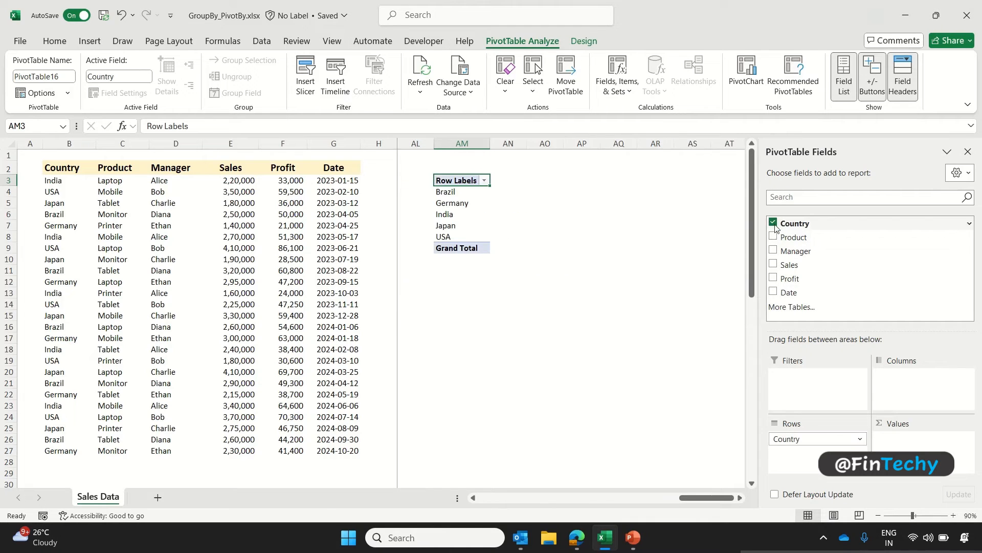
left_click(773, 265)
left_click_drag(786, 246, 908, 392)
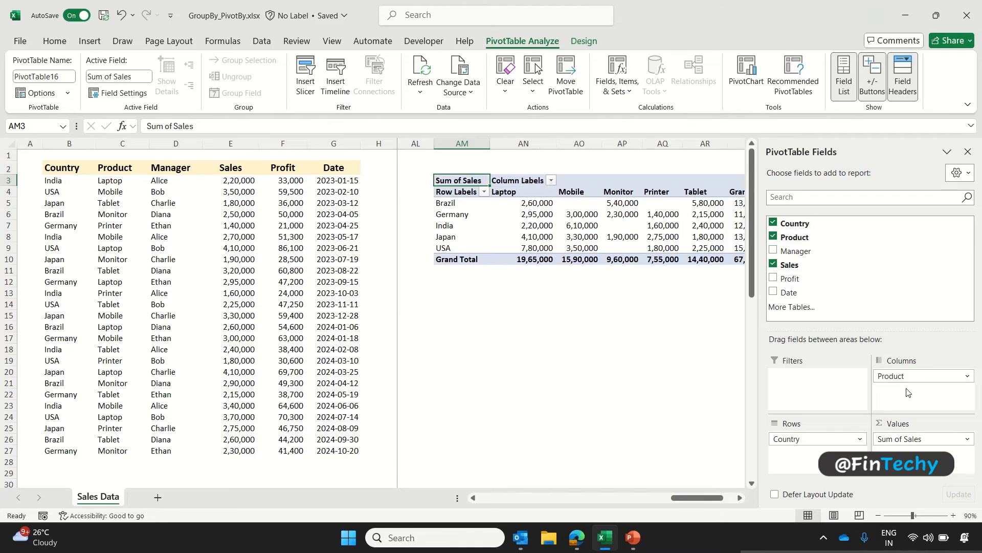
left_click(966, 152)
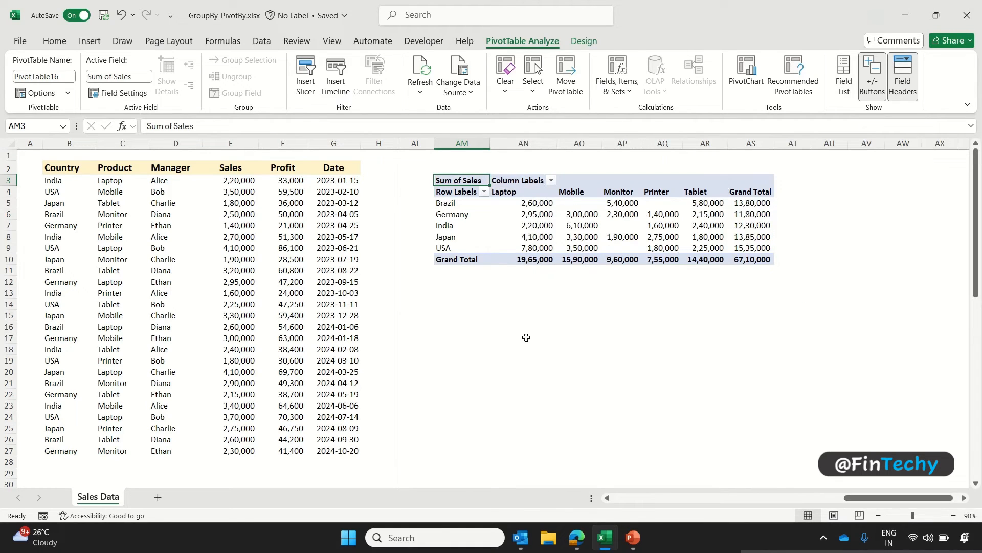
- Start a PIVOTBY formula in AM17 and compare its col_fields argument with the PivotTable's column labels
left_click(446, 338)
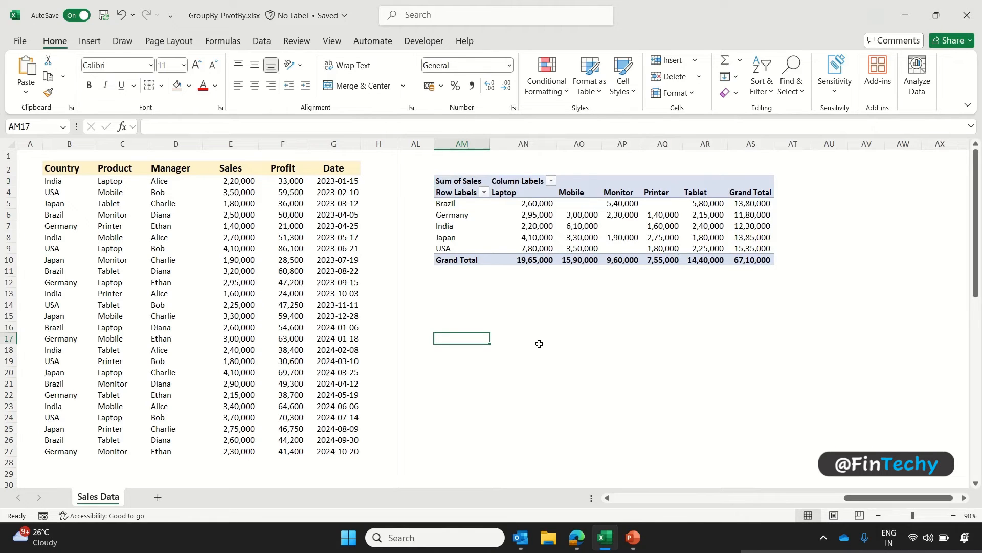
type("=piv")
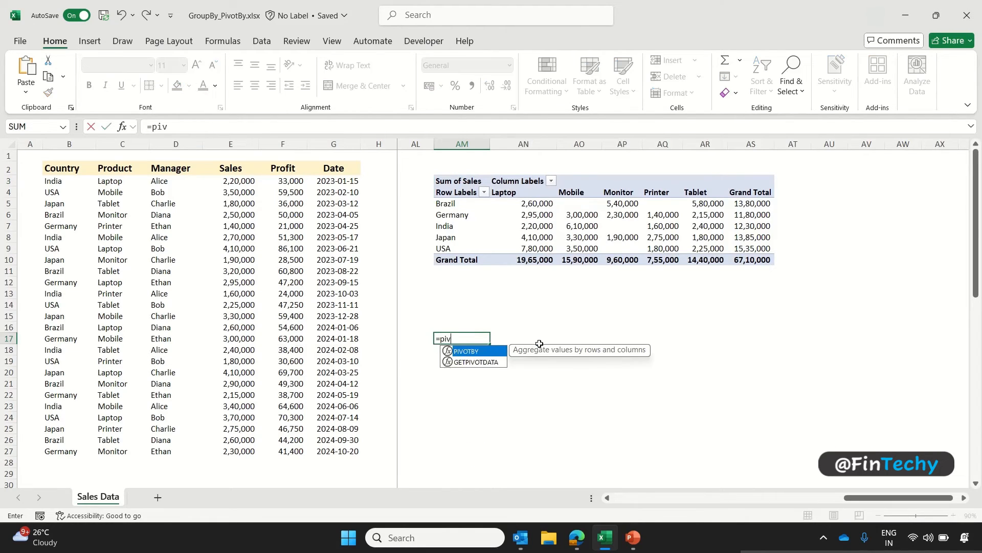
key("Tab")
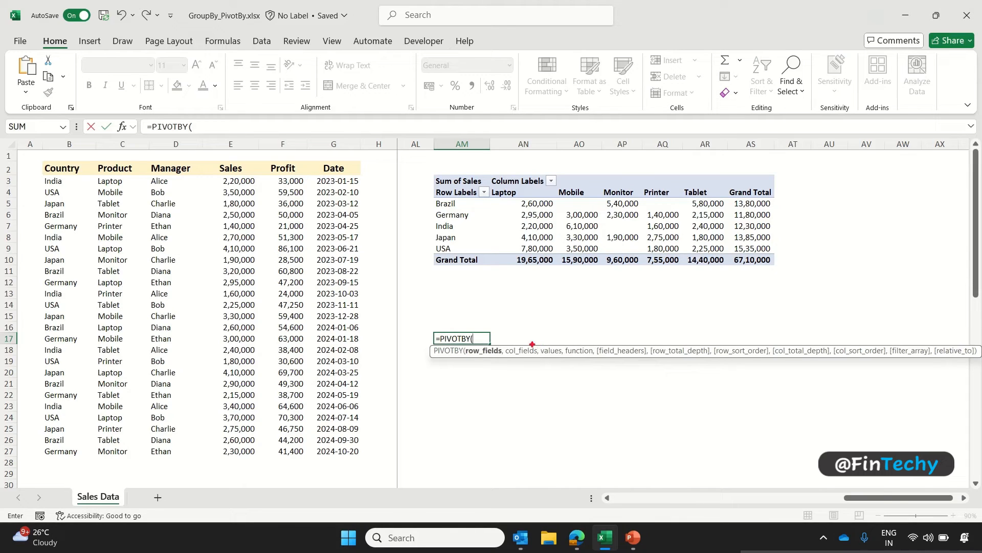
left_click_drag(503, 342, 540, 360)
mouse_move(487, 172)
left_mouse_down()
mouse_move(525, 186)
mouse_move(778, 200)
left_mouse_up()
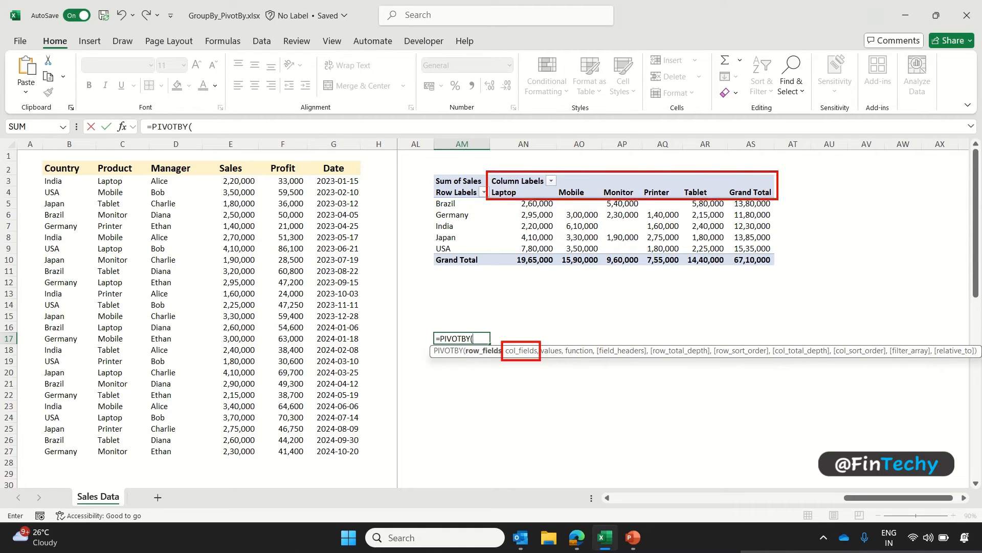
key("Escape")
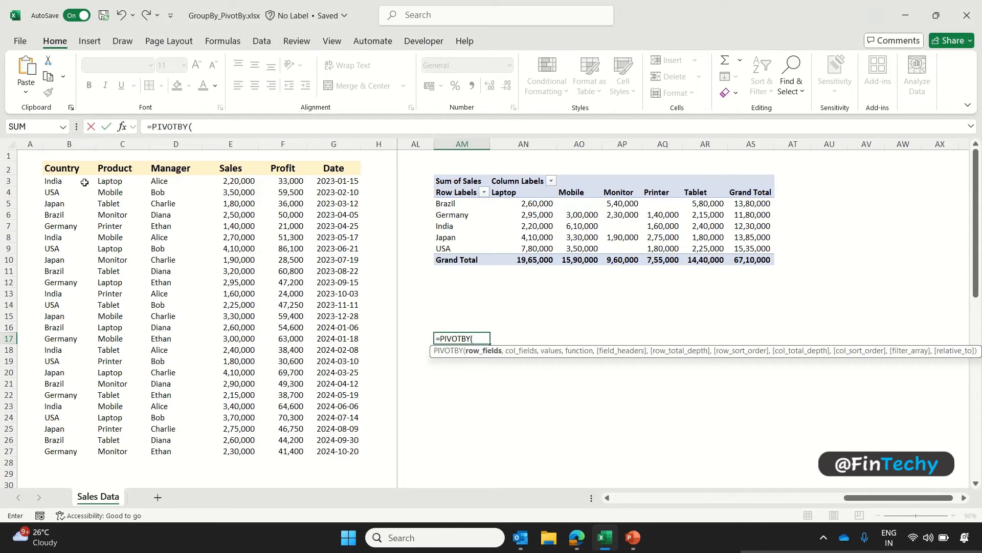
- Complete the AM17 PIVOTBY formula with row fields B2:B27, column fields C2:C27, values E2:E27, function SUM and field_headers 3
left_click_drag(76, 168, 67, 456)
type(",")
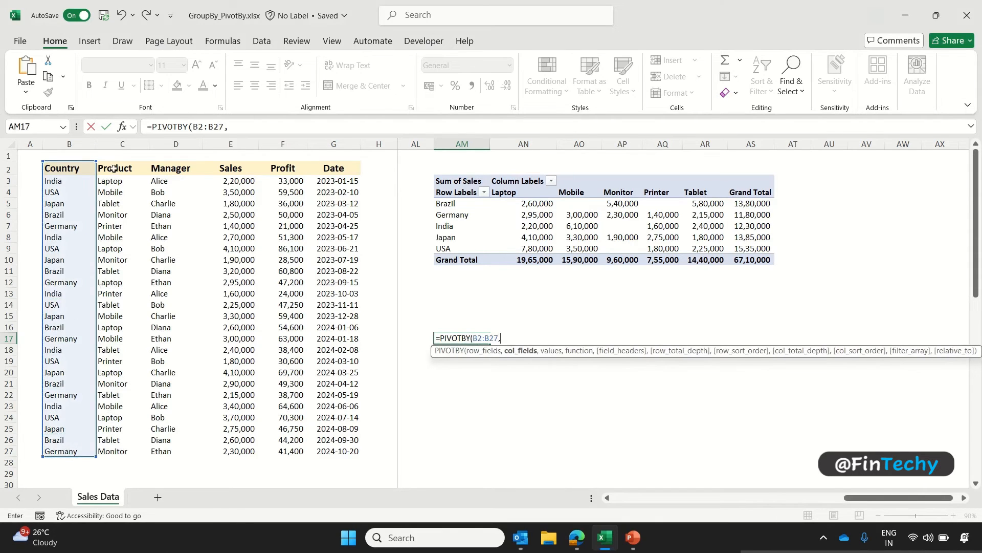
left_click_drag(115, 169, 112, 453)
type(",")
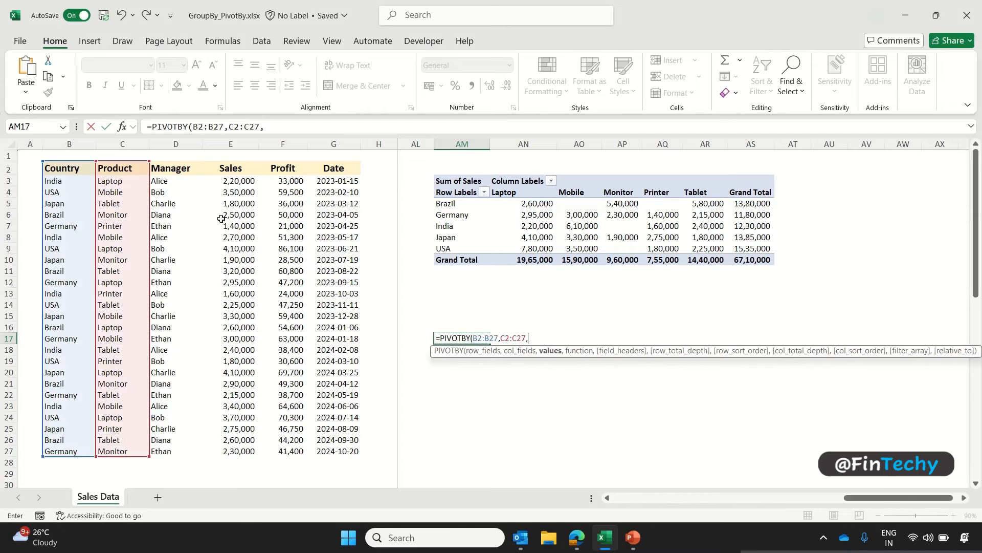
left_click_drag(230, 168, 218, 452)
type(",")
type("SUM")
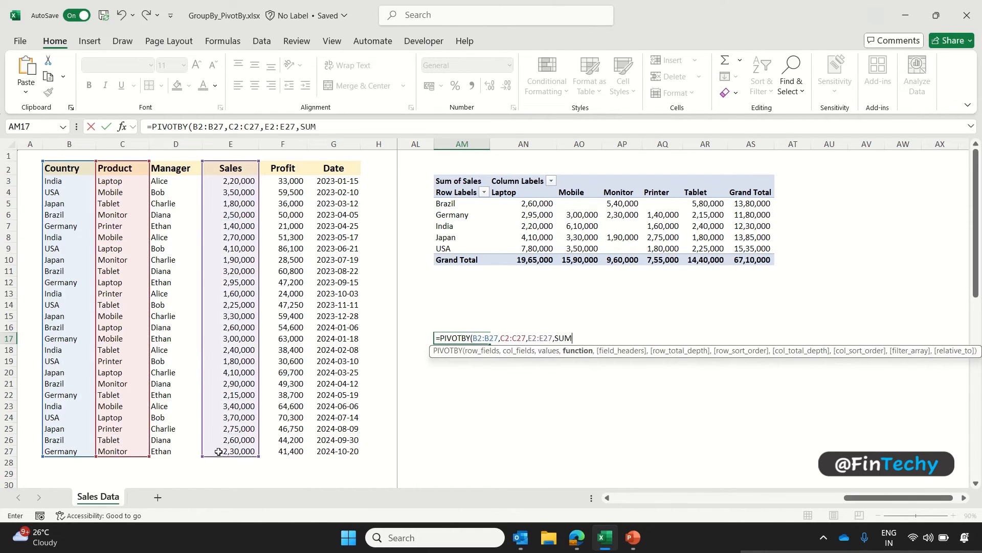
type(",3)")
key("Return")
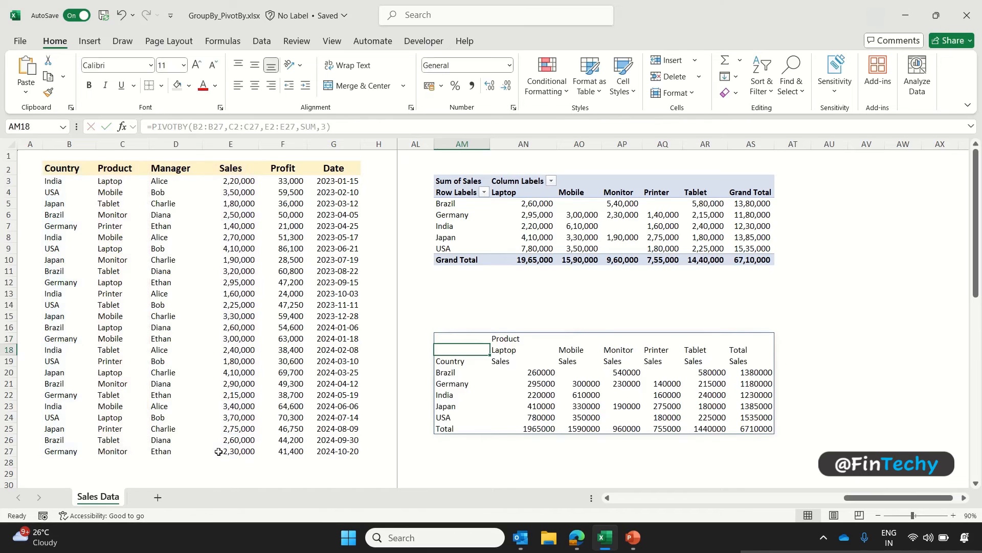
- Give the PIVOTBY header rows AM17:AS19 the light orange fill and bold text
key("Up")
key("shift+Down")
key("shift+Down")
key("ctrl+shift+Right")
left_click(177, 84)
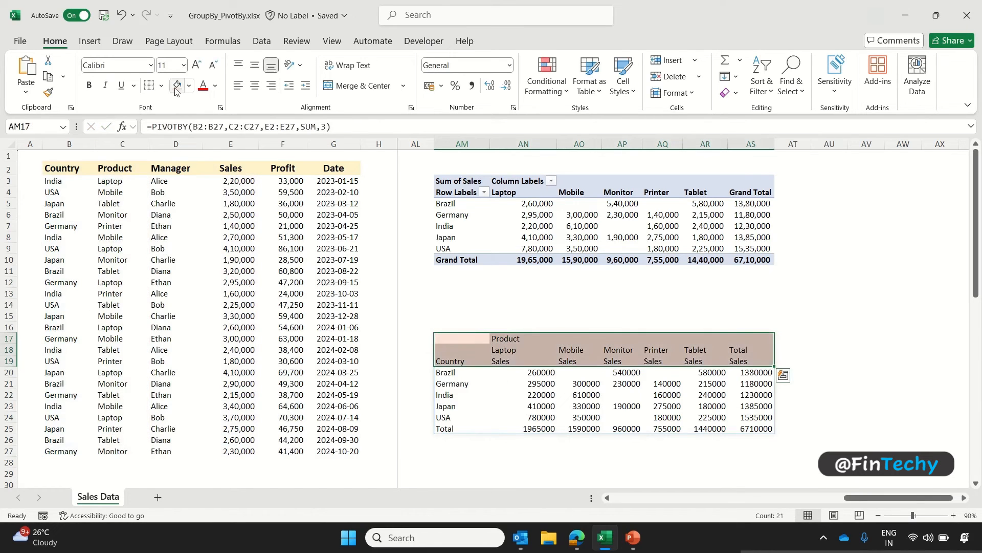
left_click(88, 85)
- Centre the PIVOTBY column headings in AN17:AS19 horizontally
left_click(510, 348)
key("Up")
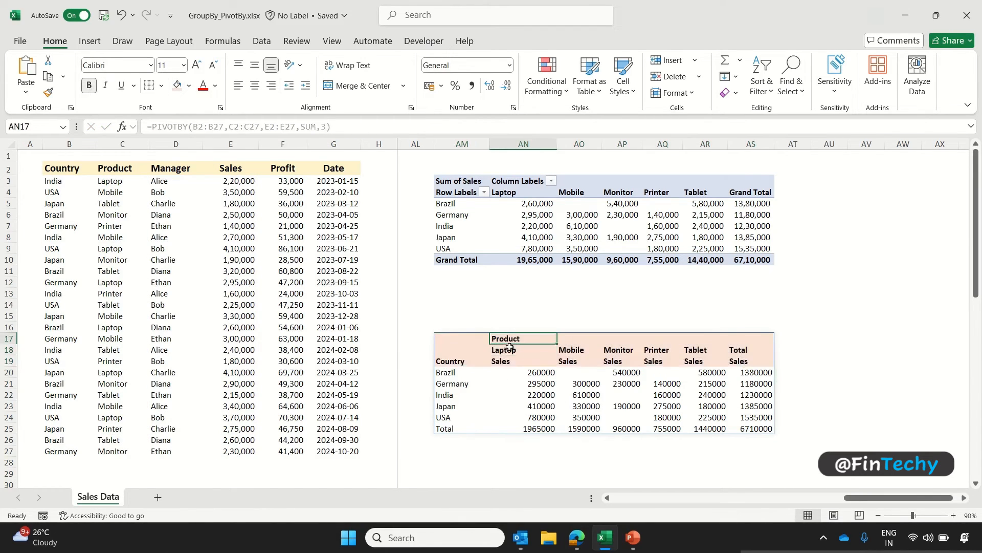
key("shift+Down")
key("shift+Down")
key("ctrl+shift+Right")
left_click(255, 85)
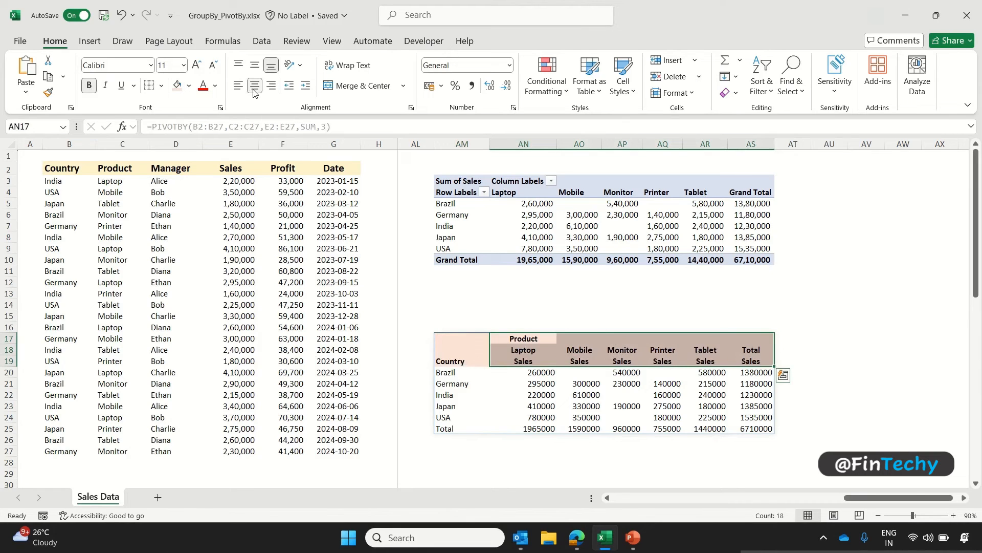
- Format the PIVOTBY sales values in AN20:AS25 with the comma style and no decimal places
left_click(536, 372)
key("ctrl+shift+Down")
key("ctrl+shift+Right")
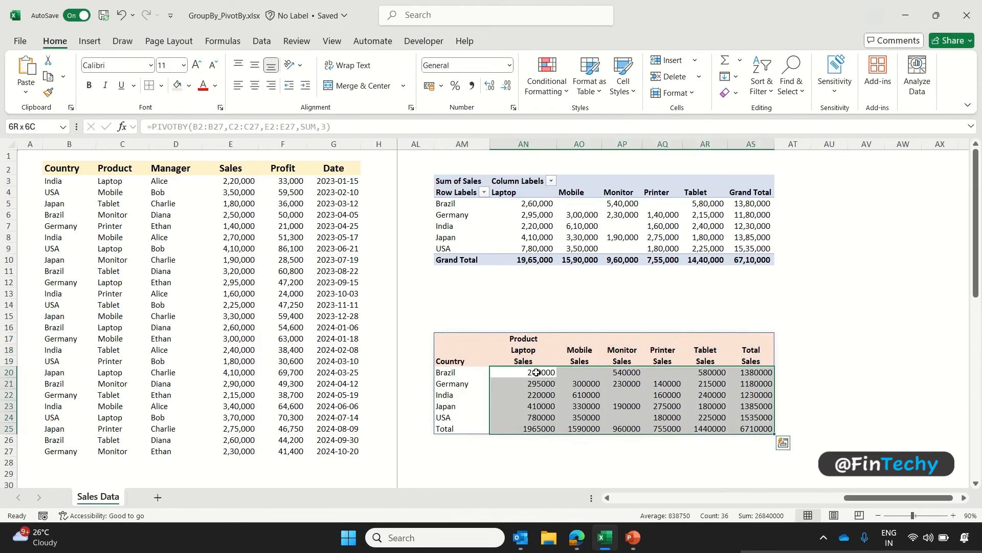
left_click(471, 86)
left_click(505, 85)
left_click(506, 85)
- Examine the AM17 PIVOTBY result's country rows, product column headings and sales values
left_click(453, 339)
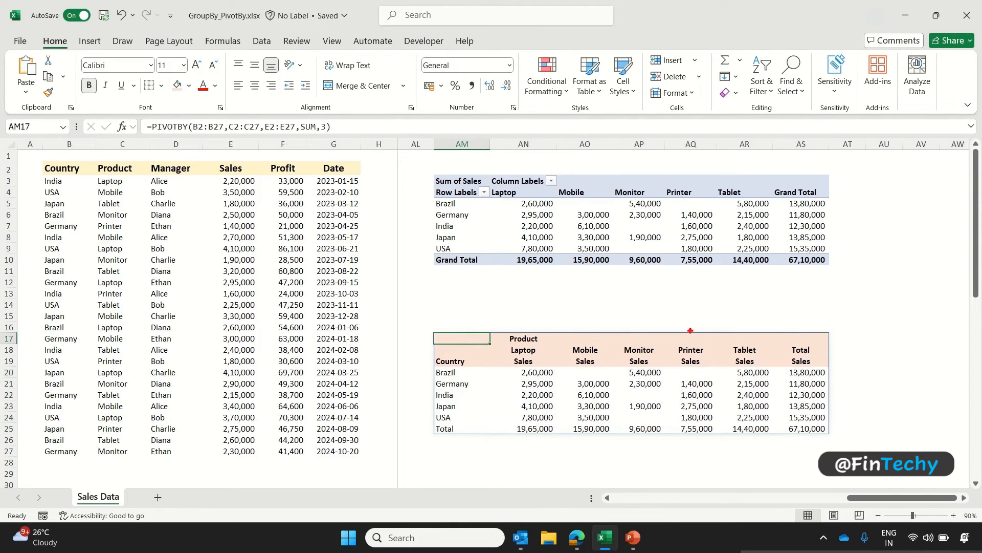
mouse_move(431, 351)
left_mouse_down()
mouse_move(474, 416)
mouse_move(474, 436)
left_mouse_up()
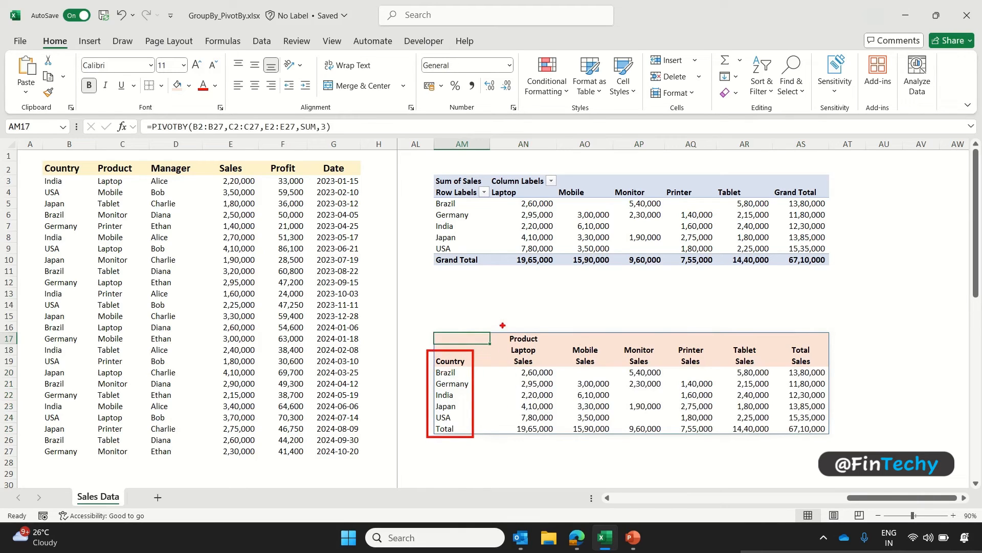
mouse_move(502, 326)
left_mouse_down()
mouse_move(653, 353)
mouse_move(831, 356)
left_mouse_up()
mouse_move(508, 369)
left_mouse_down()
mouse_move(635, 378)
mouse_move(834, 438)
left_mouse_up()
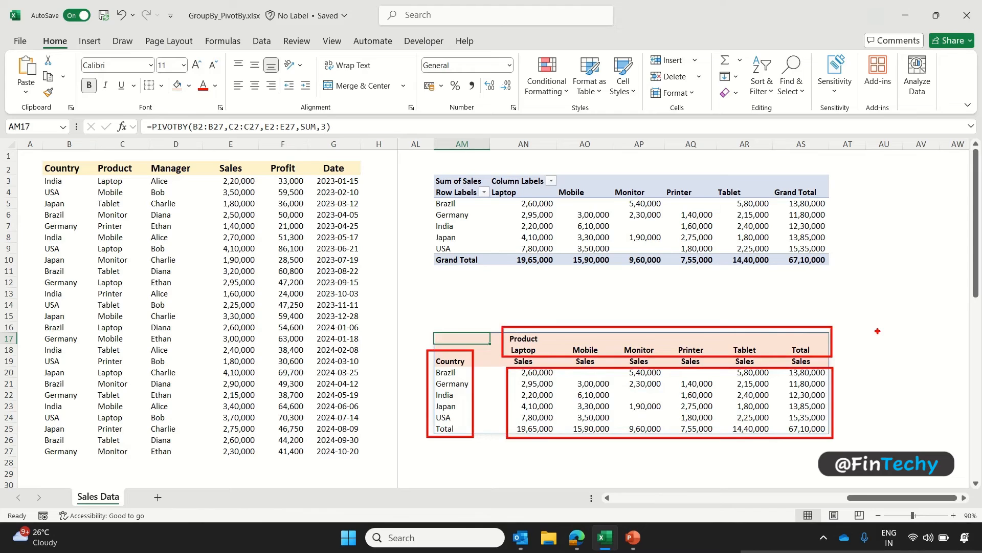
key("Escape")
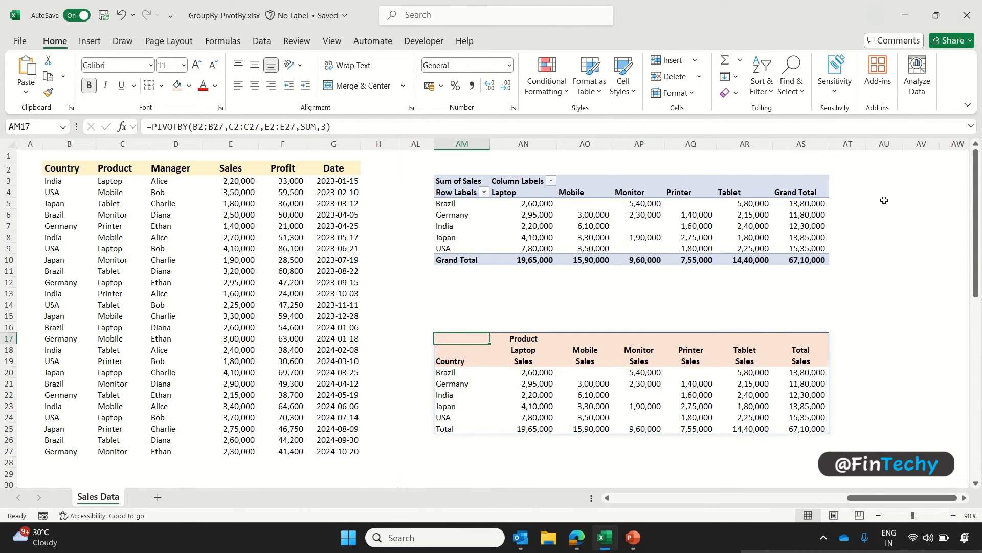
- Start a PIVOTBY formula in AV3 with row fields C2:C27 and column fields YEAR(G2:G27)
left_click(884, 181)
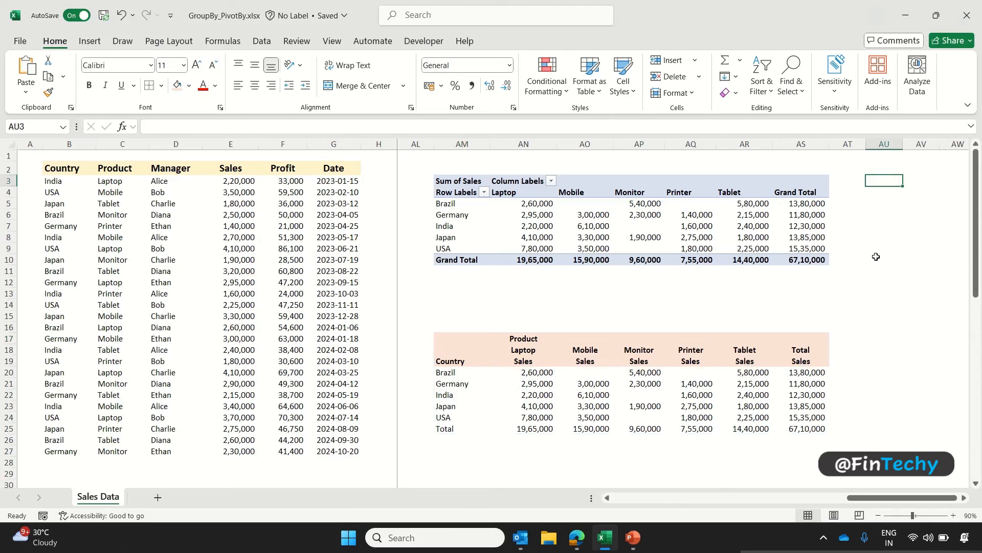
key("Right")
key("Right")
key("Right")
key("Right")
key("Right")
key("Right")
key("Right")
key("Right")
key("Right")
key("Right")
key("Right")
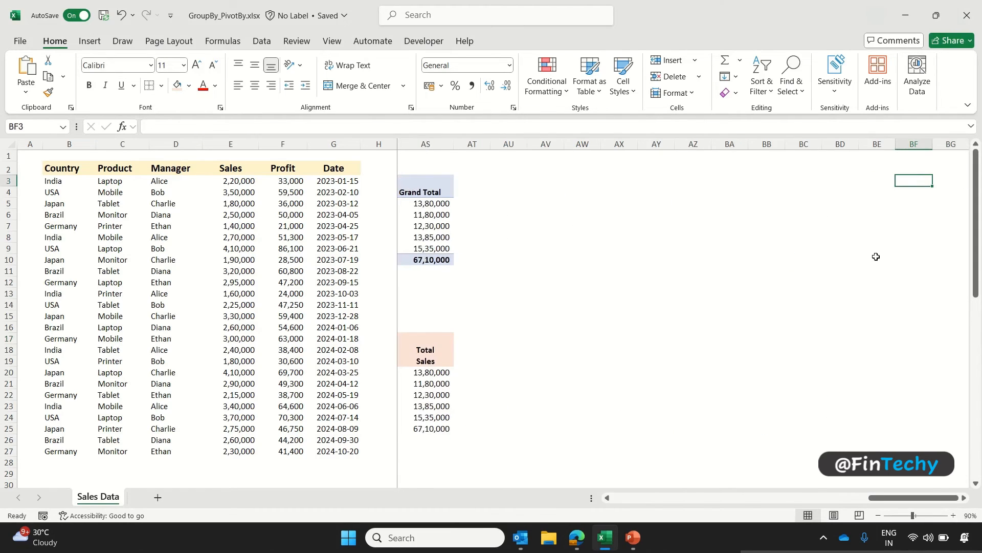
left_click(546, 180)
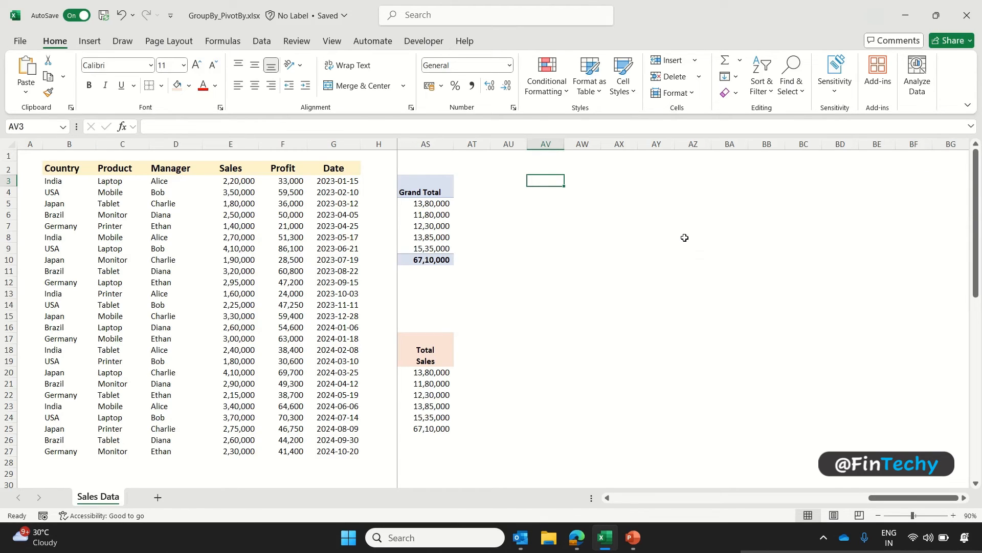
type("=pivo")
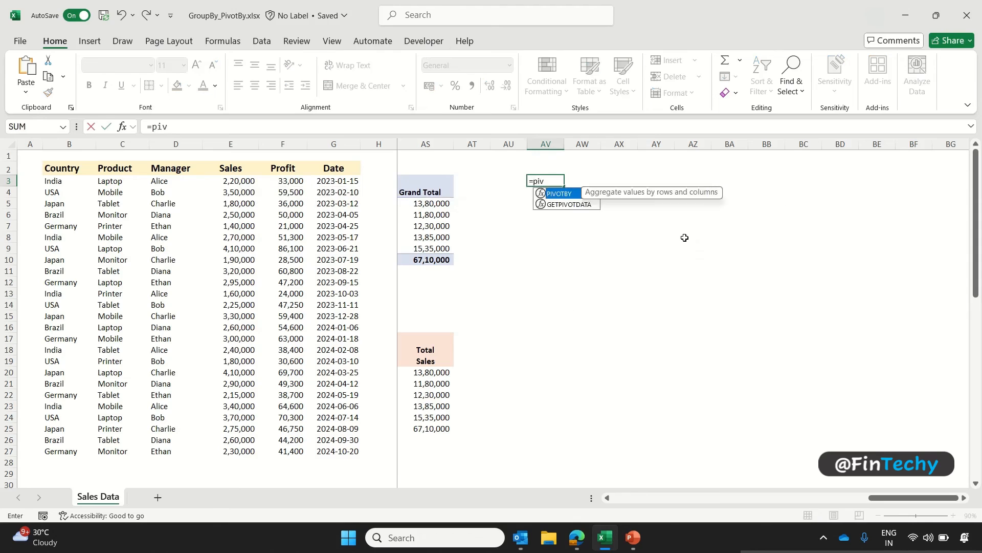
key("Tab")
left_click_drag(122, 172, 101, 447)
type(",ye")
key("Tab")
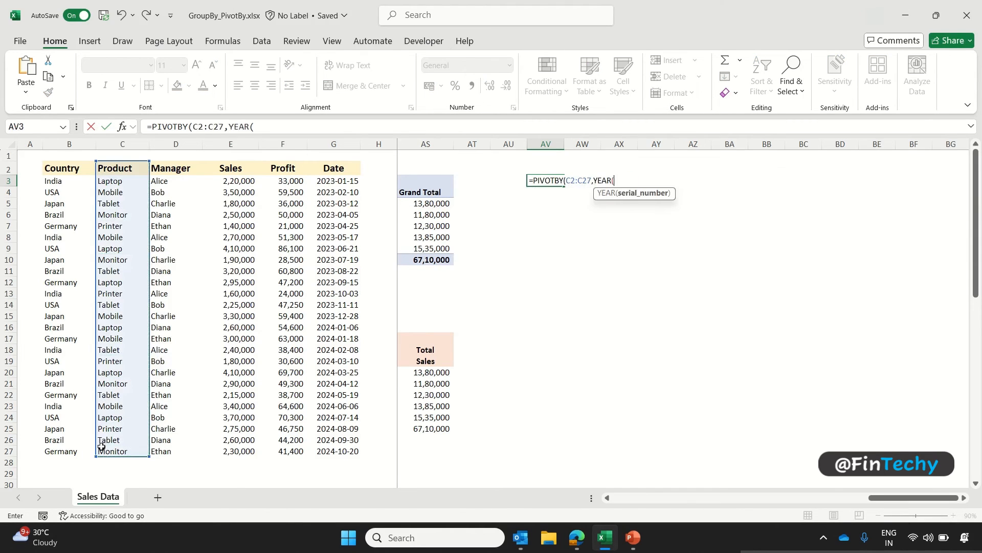
left_click_drag(333, 169, 332, 449)
type("),")
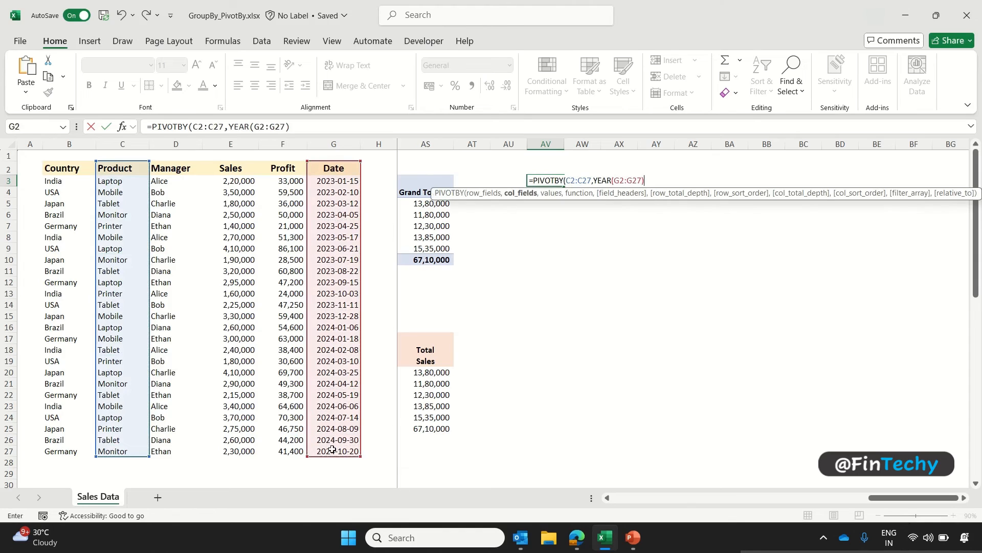
- Complete the AV3 PIVOTBY formula with values E2:E27 and the SUM function
left_click_drag(232, 169, 231, 449)
type(",sum")
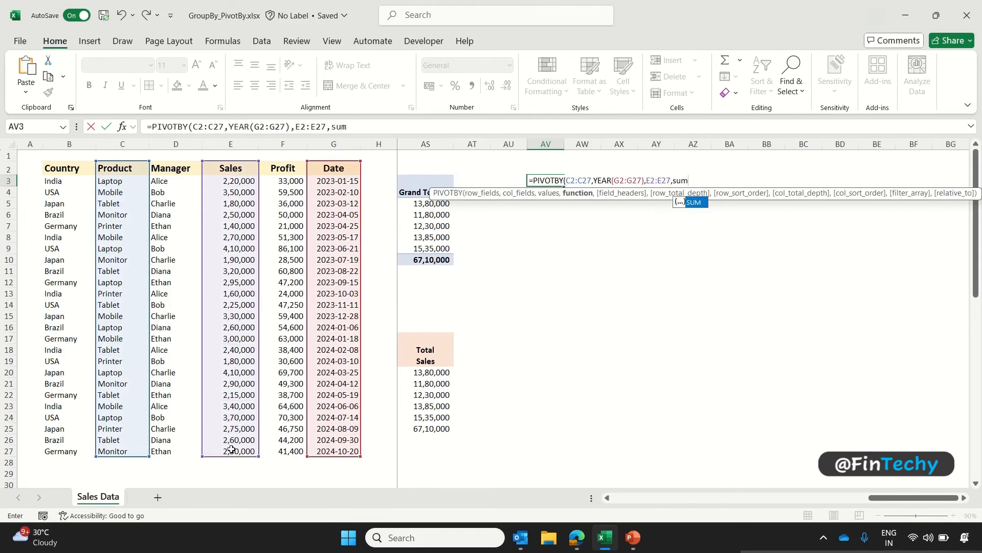
key("Tab")
type(")")
key("Return")
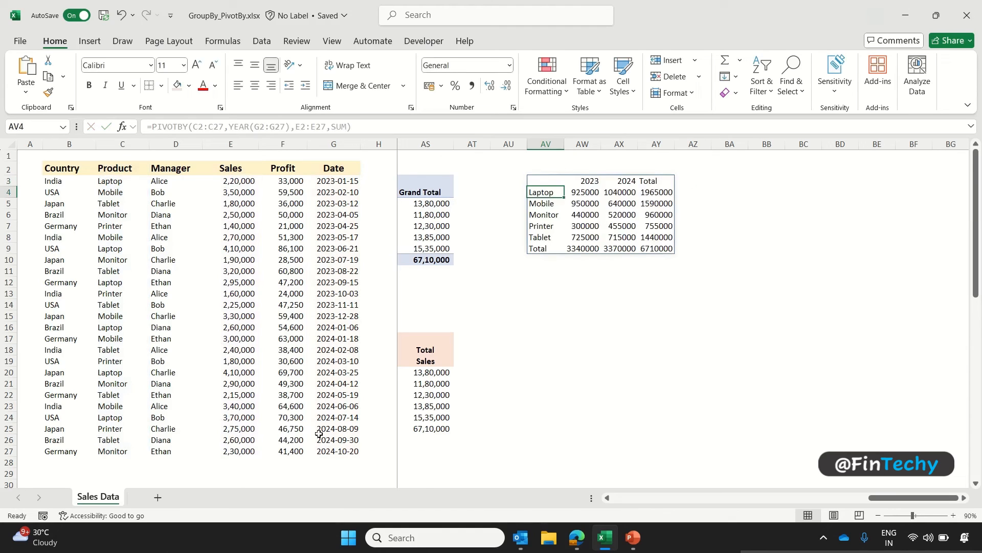
- Give the product-by-year summary's header row AV3:AY3 the light orange fill and bold text
left_click(538, 181)
key("ctrl+shift+Right")
left_click(177, 85)
left_click(89, 85)
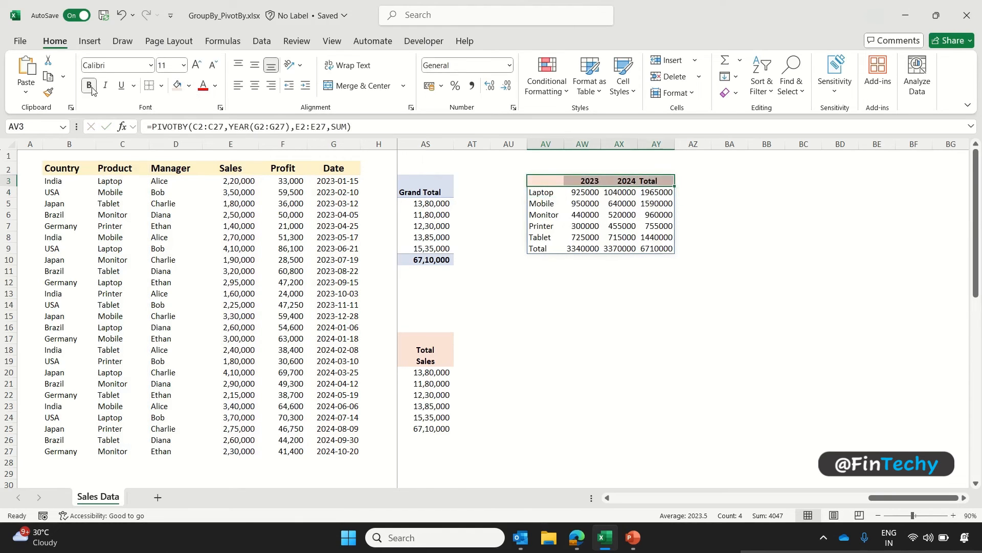
- Format the product-by-year sales values in AW4:AY9 with the comma style and no decimal places
left_click(593, 192)
key("ctrl+shift+Right")
key("ctrl+shift+Down")
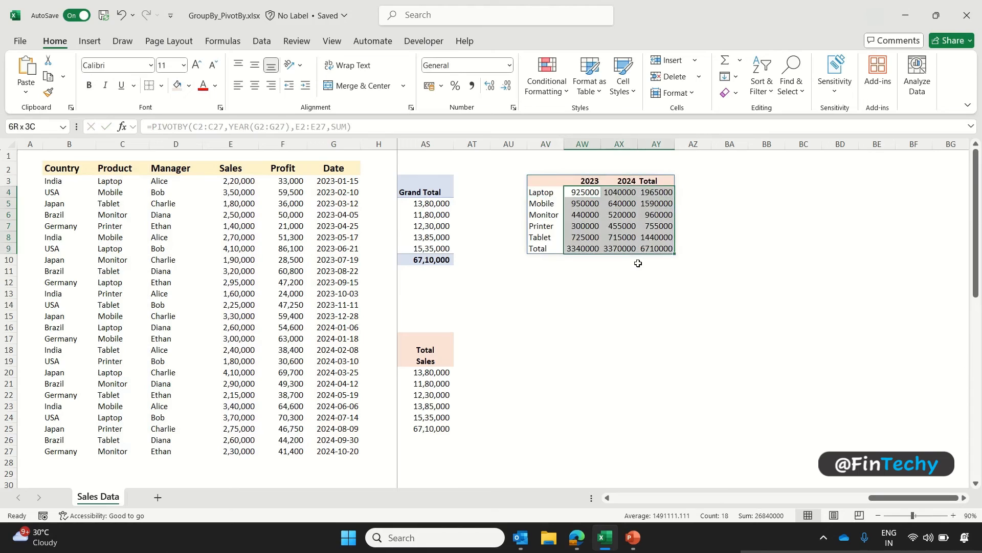
left_click(471, 86)
left_click(506, 86)
left_click(506, 86)
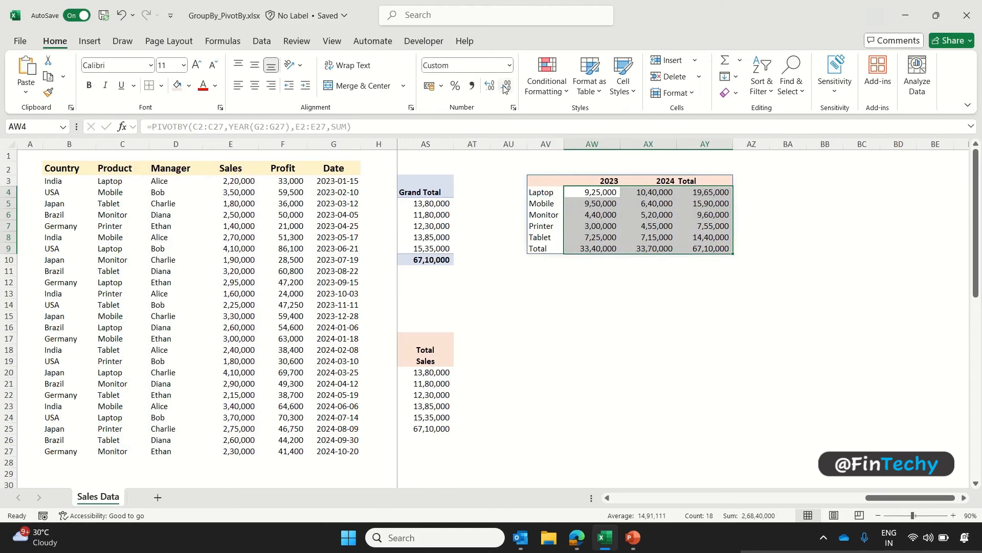
- Centre the year and Total headings in AW3:AY3 horizontally
left_click(543, 182)
left_click_drag(588, 182, 717, 181)
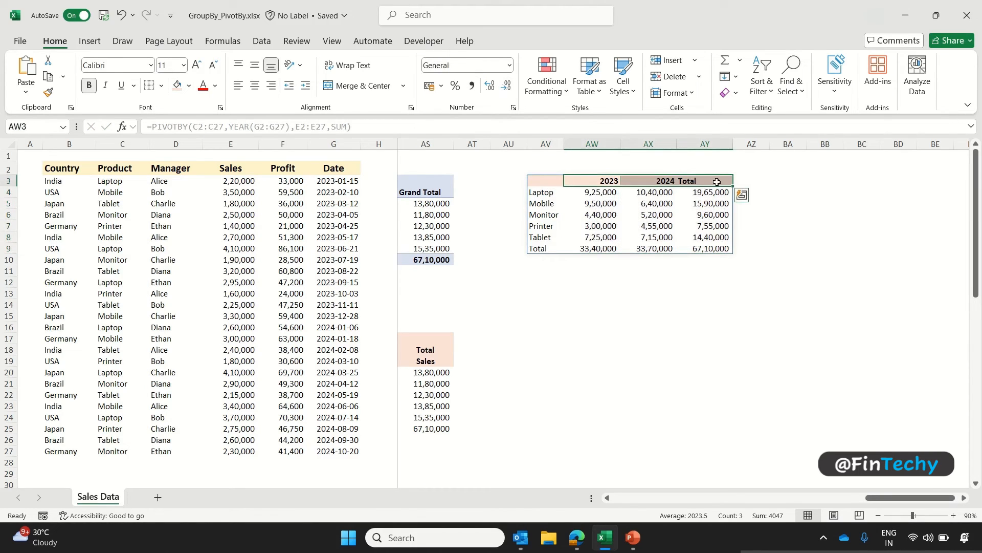
left_click(255, 85)
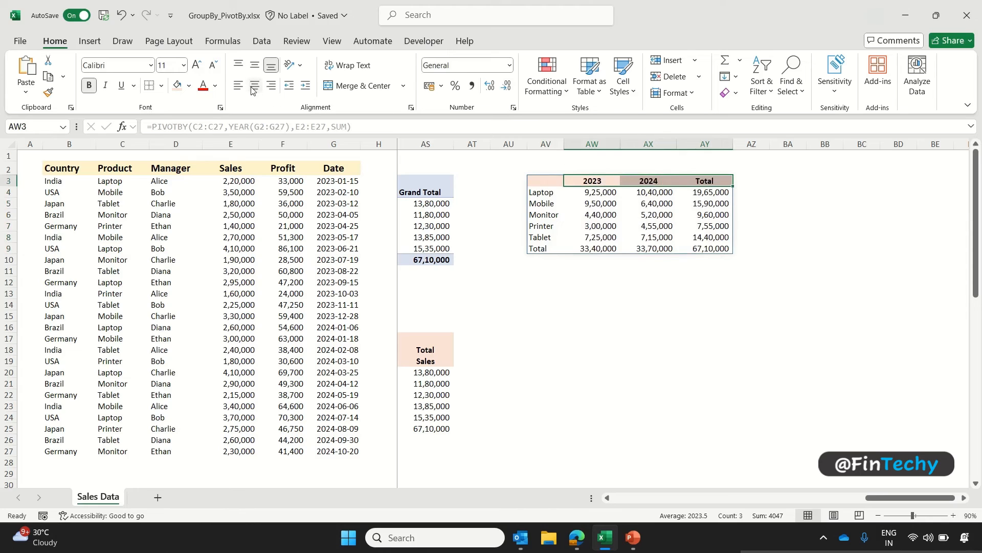
- Examine PIVOTBY's col_total_depth and col_sort_order arguments in a temporary formula in AV14, and discard the formula
left_click(546, 305)
type("=piv")
key("Tab")
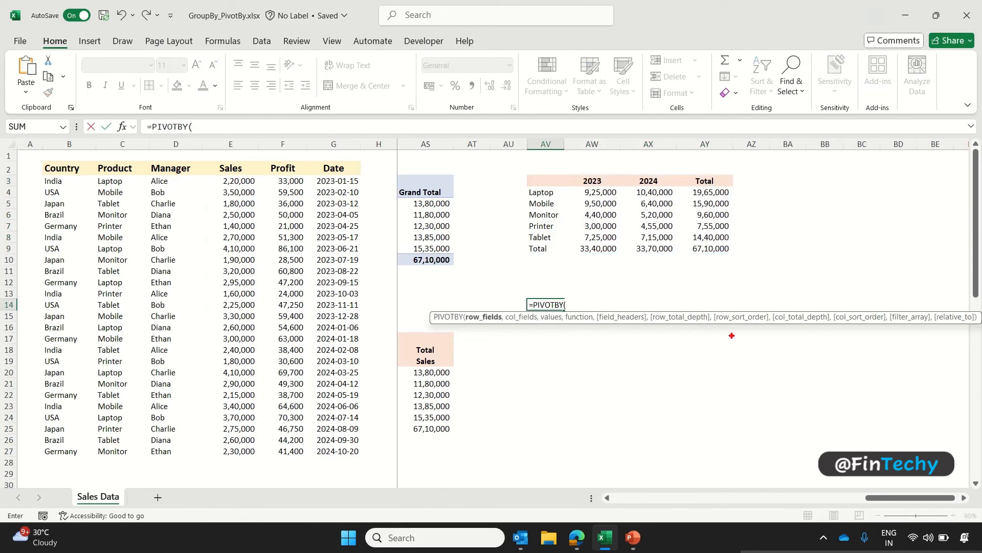
mouse_move(769, 304)
left_mouse_down()
mouse_move(809, 330)
mouse_move(890, 330)
left_mouse_up()
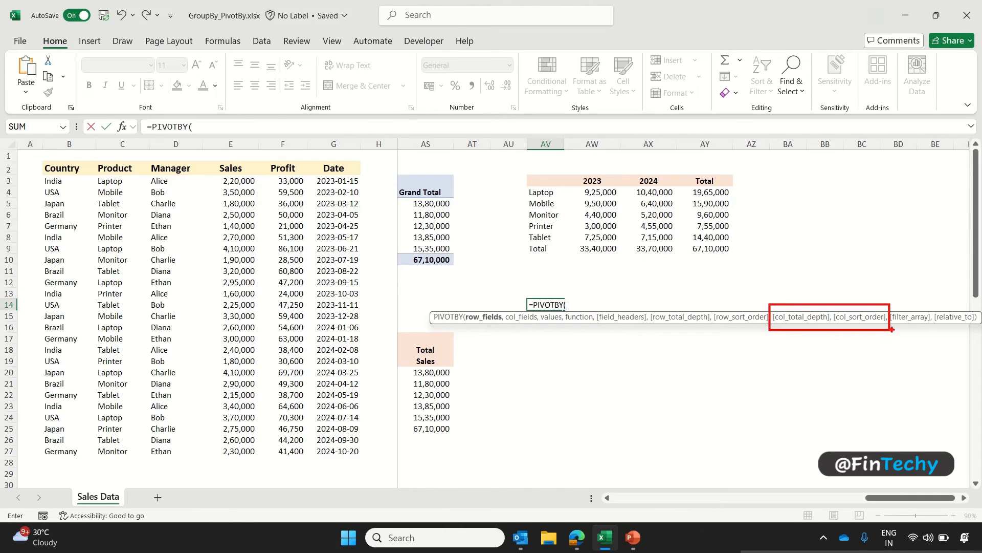
key("Escape")
key("Escape")
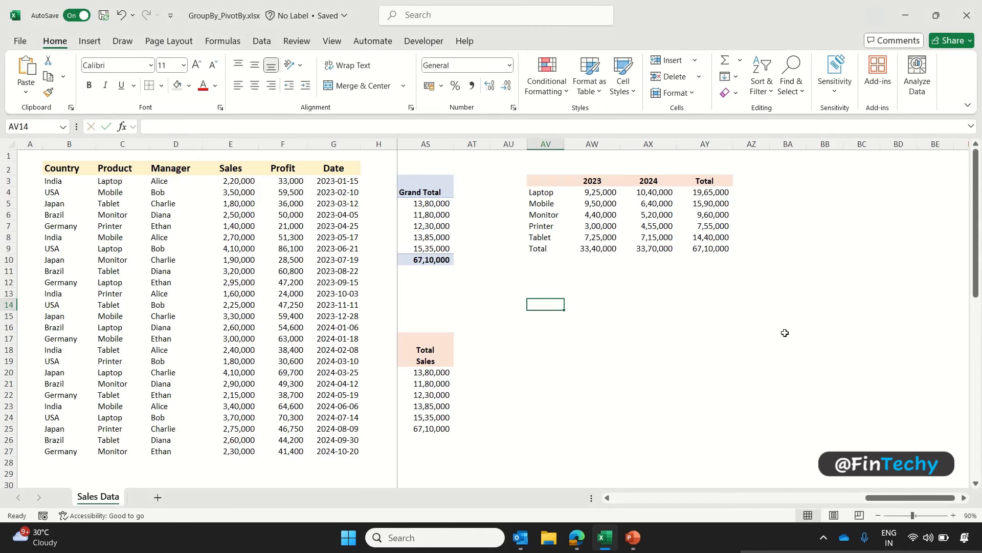